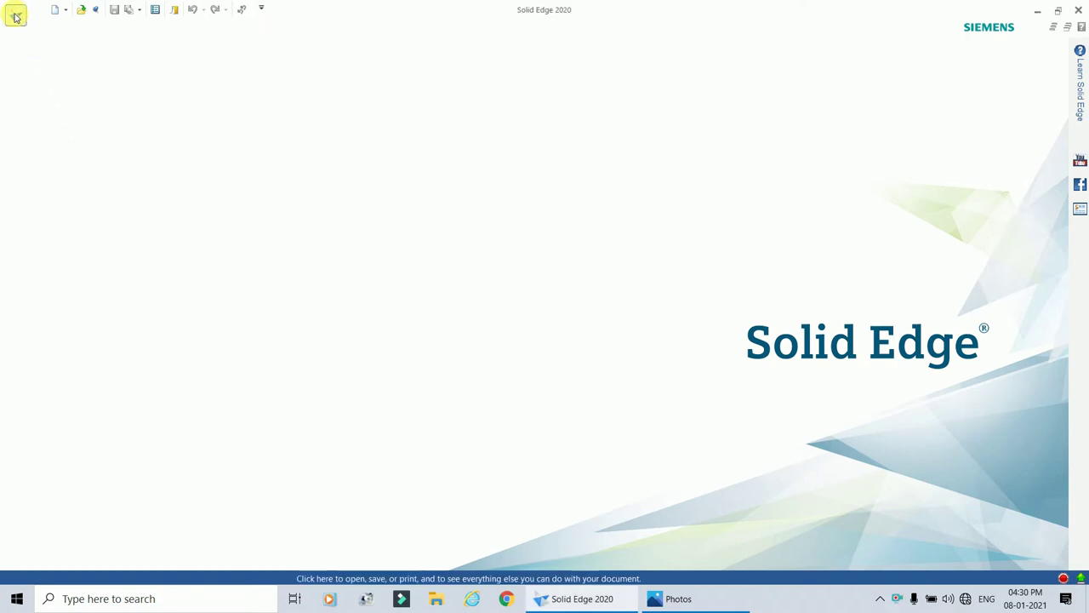
Create a new part document from the ISO Metric part template.
click(15, 16)
click(35, 81)
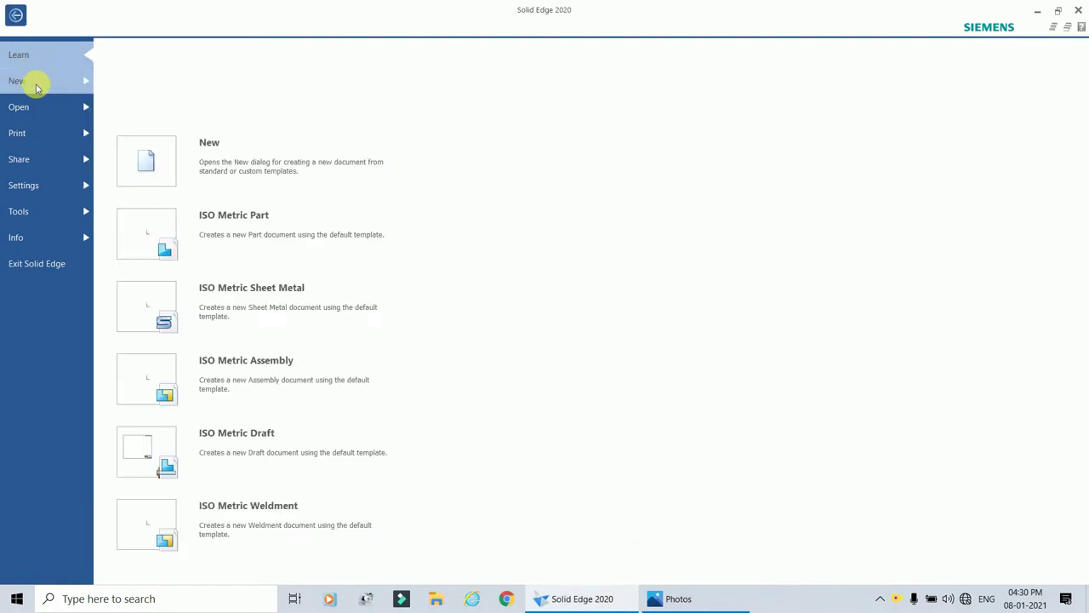
click(170, 165)
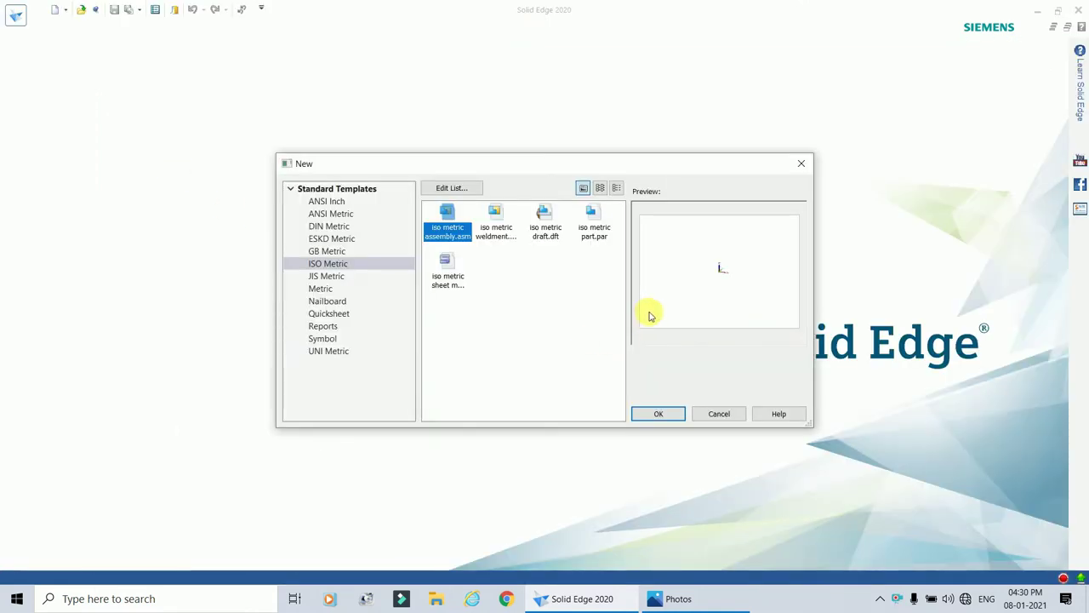
click(593, 220)
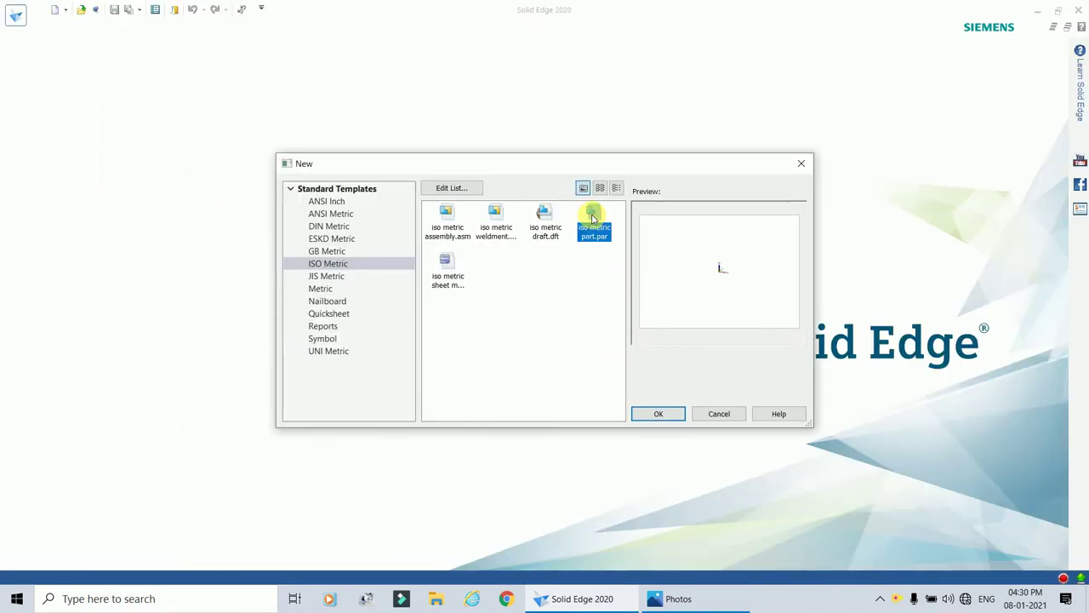
click(660, 416)
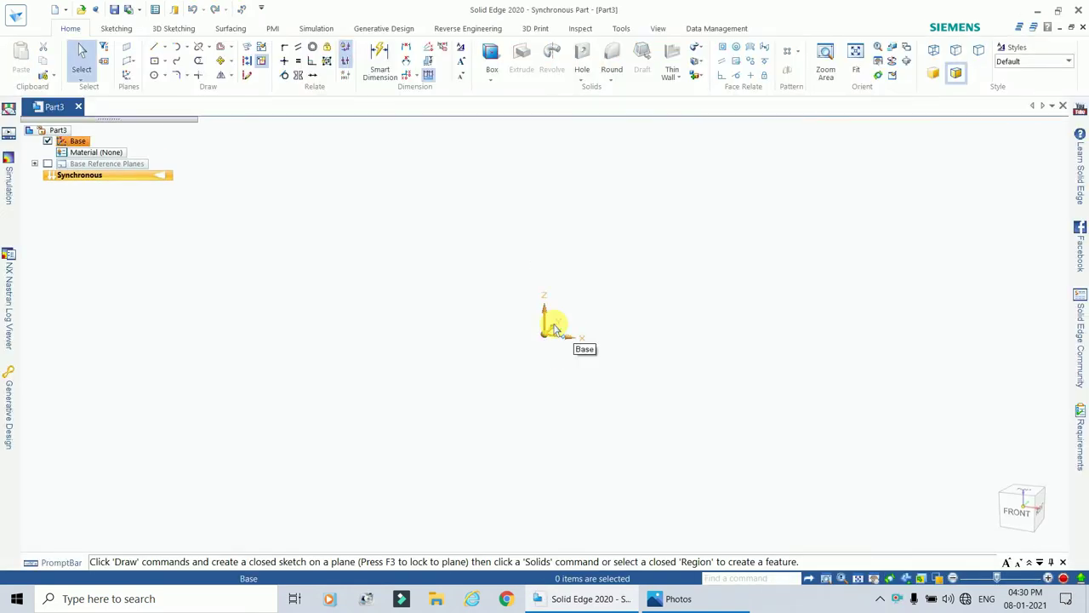
Check the reference drawing in Photos and sketch a 130 by 50 mm rectangle centred on the origin in the front (xz) plane.
click(675, 602)
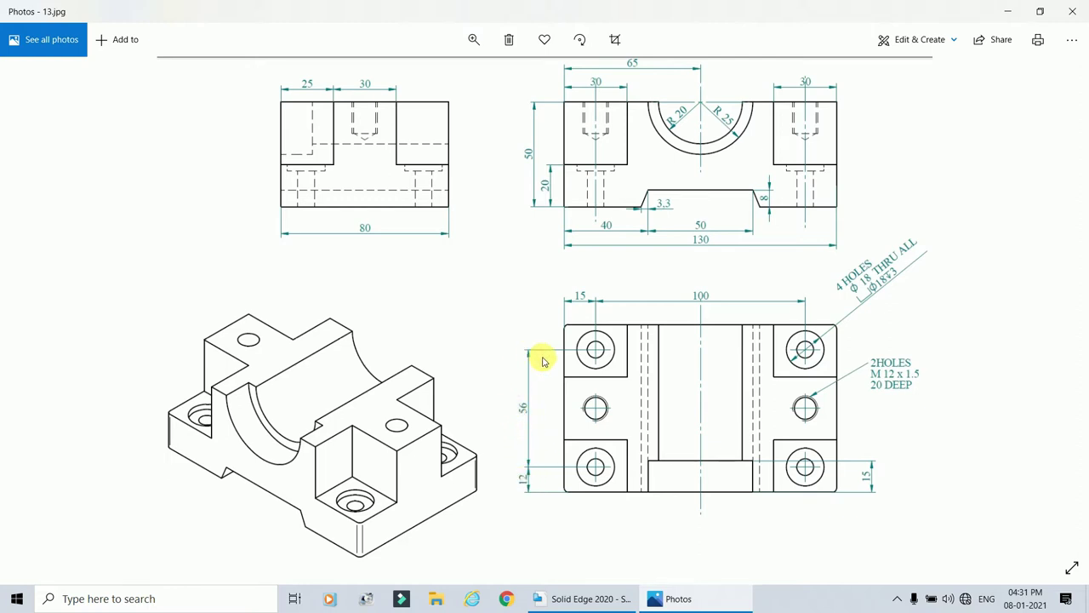
click(574, 600)
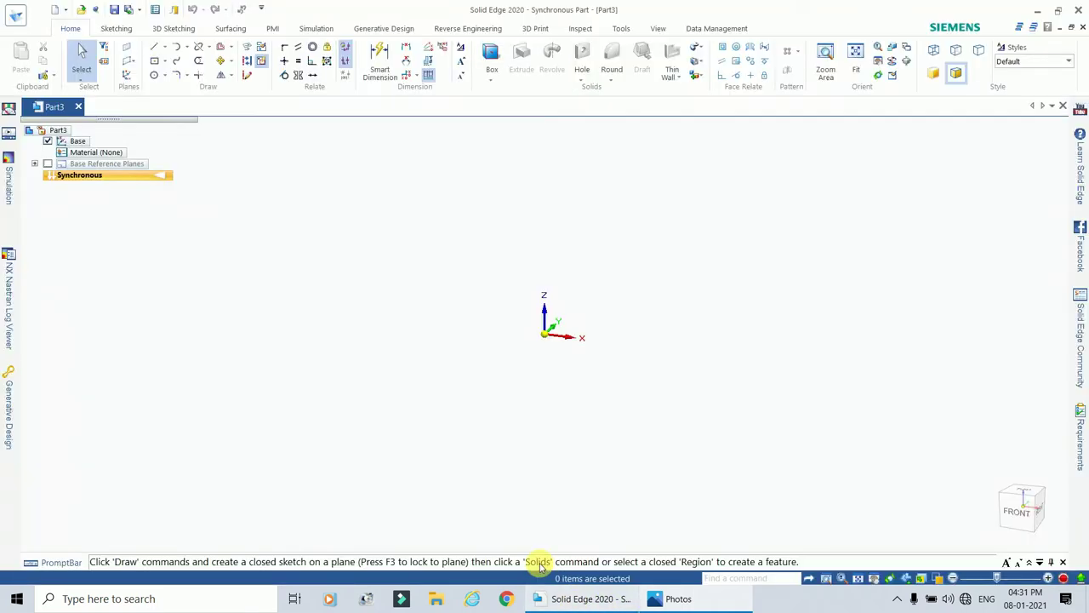
click(154, 61)
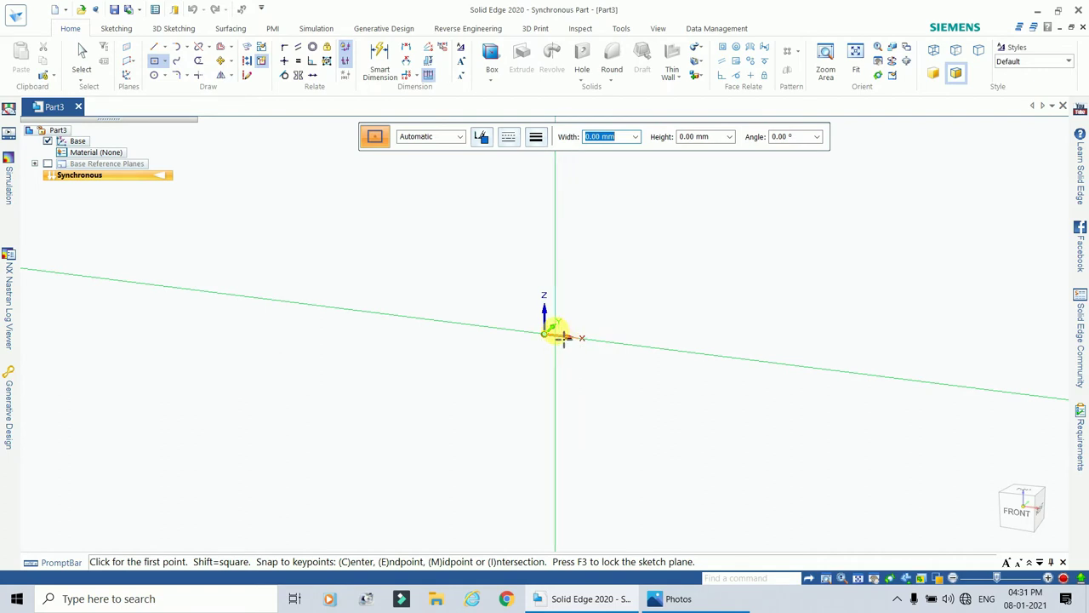
key(F3)
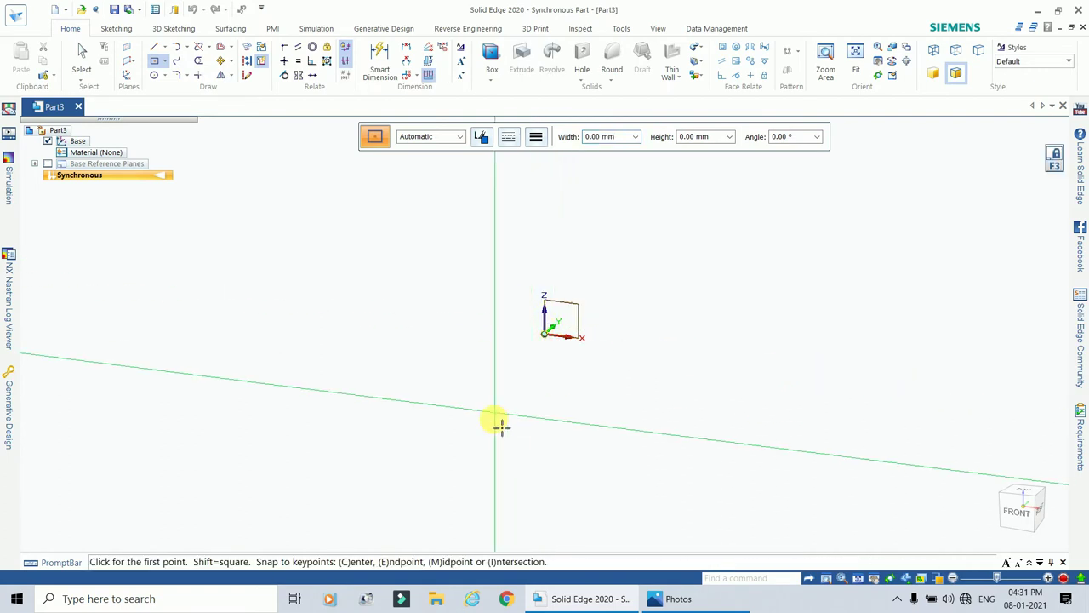
click(546, 334)
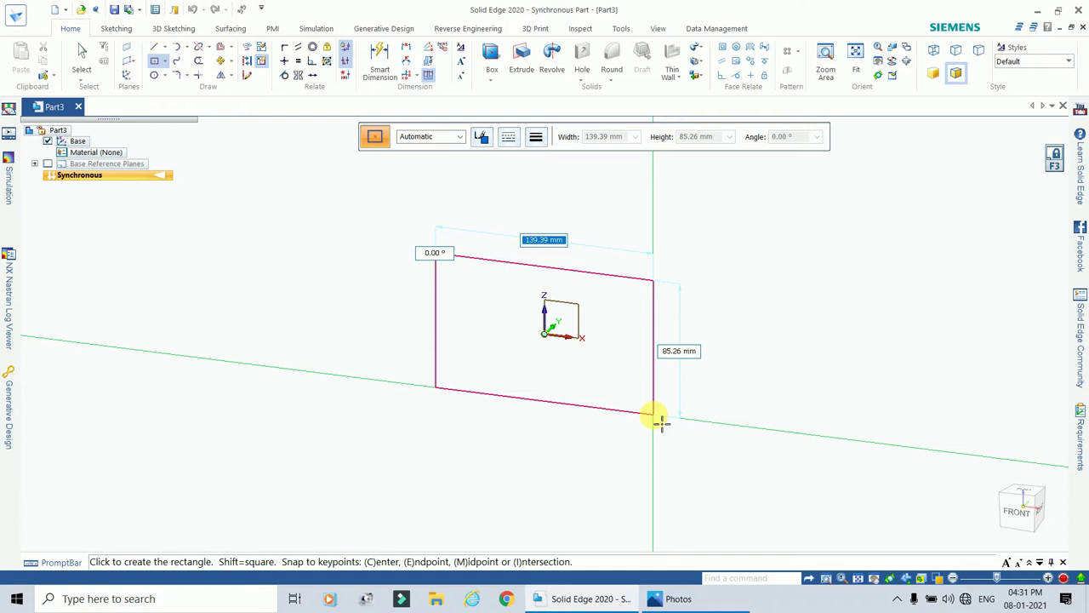
text(13)
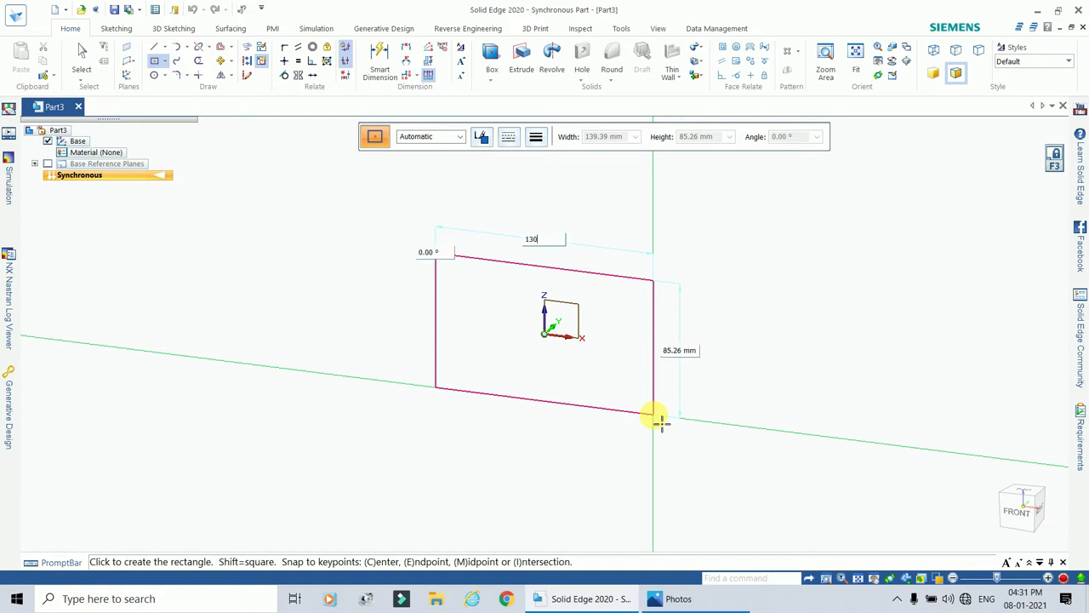
text(0)
key(Tab)
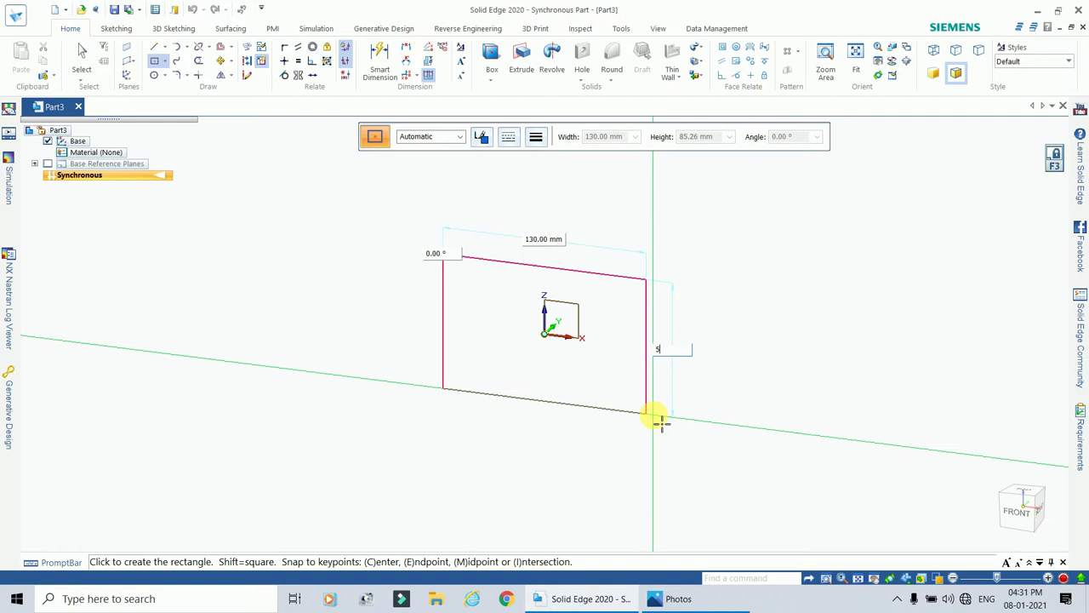
text(50)
key(Return)
click(661, 423)
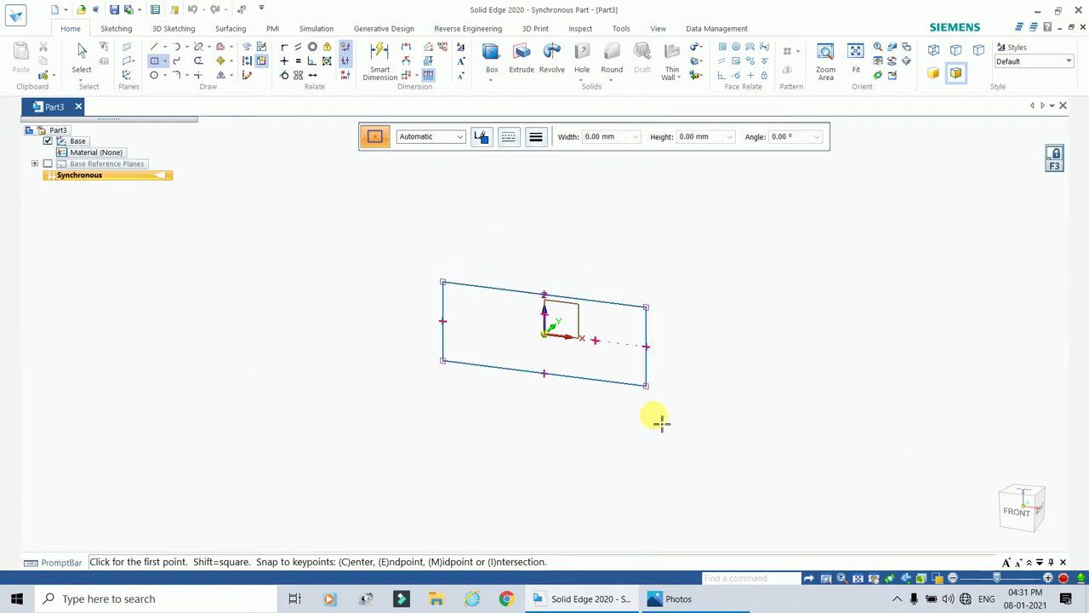
key(Escape)
Extrude the rectangular region 80 mm backward along the Y axis to form the base block.
scroll(669, 282, up, 2)
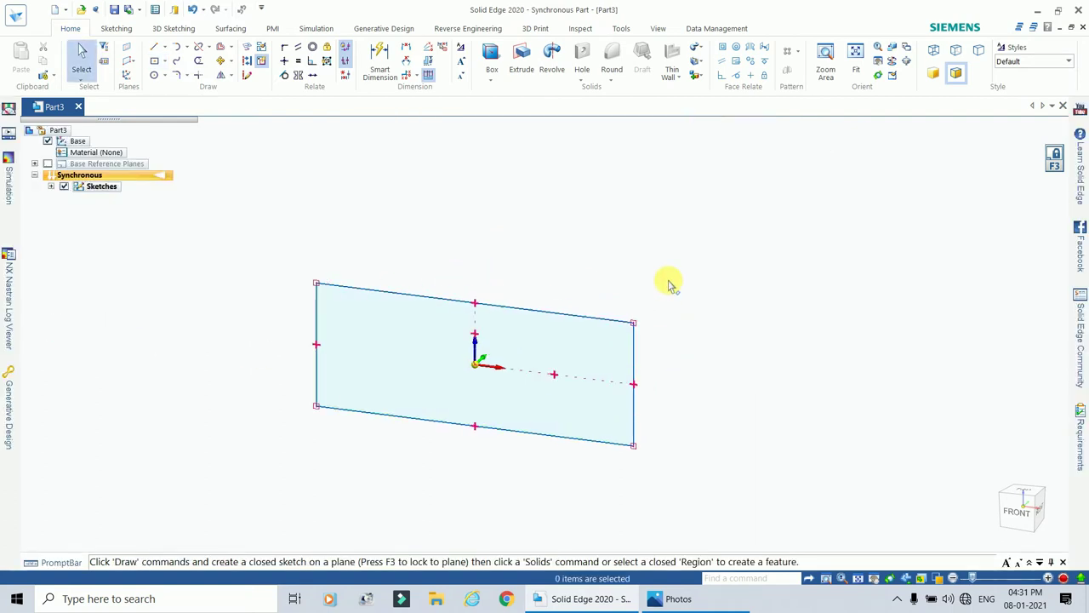
click(87, 70)
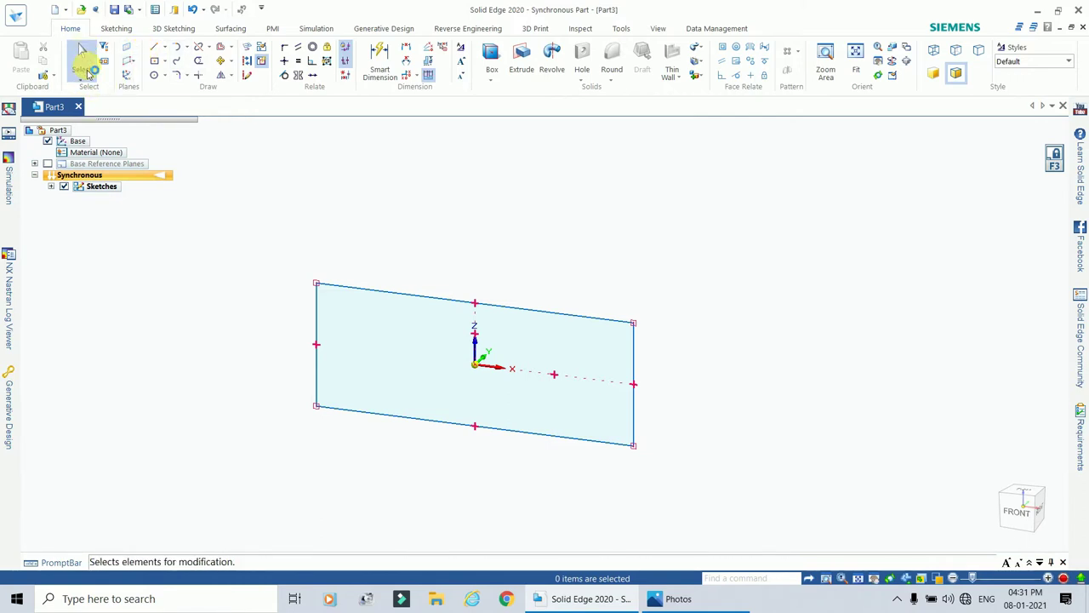
click(411, 347)
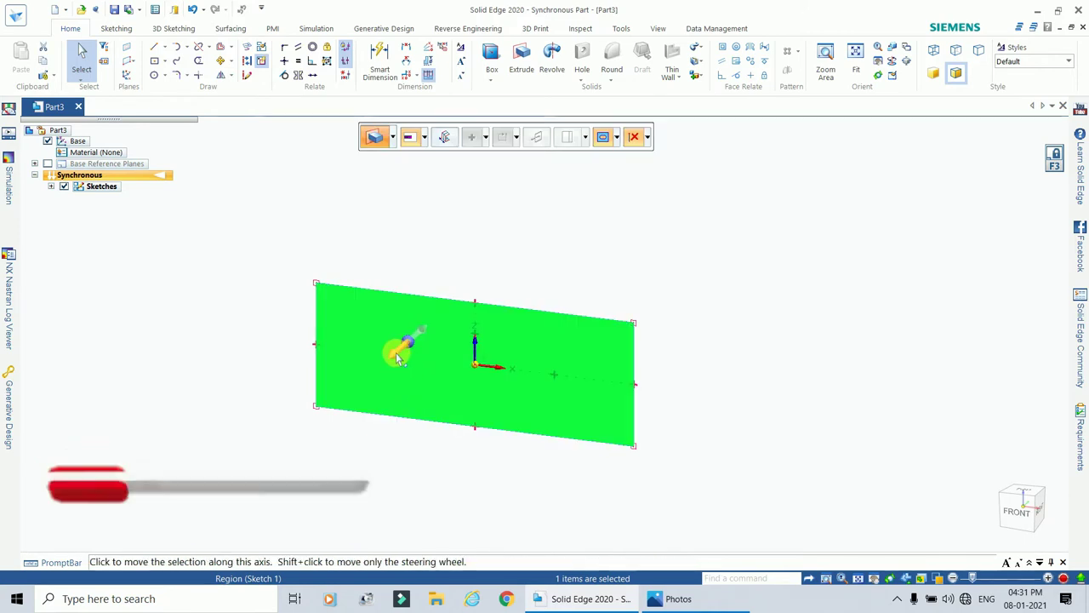
click(398, 352)
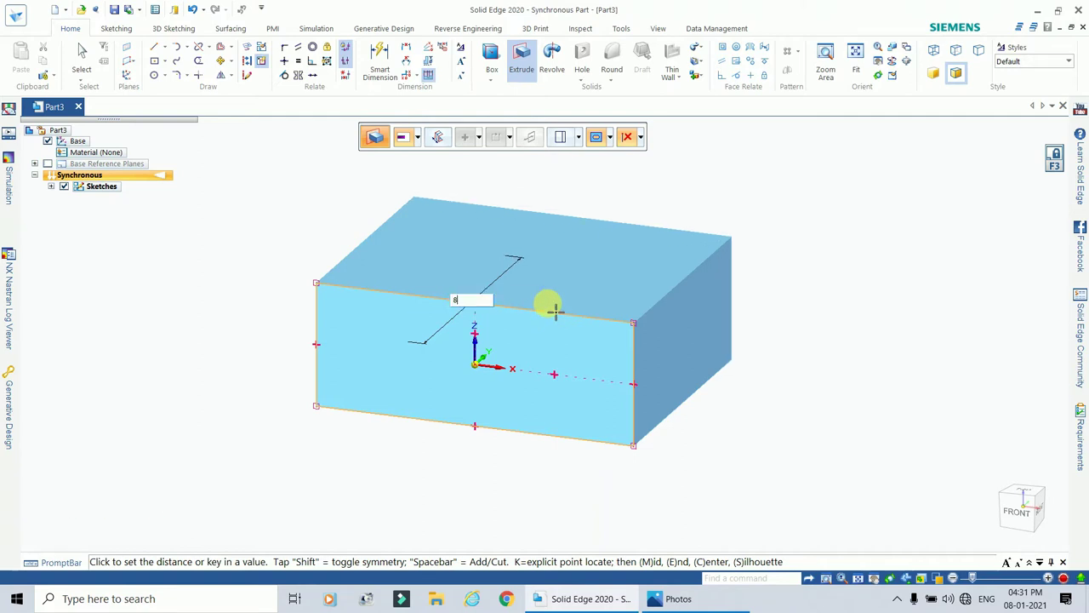
text(80)
key(Return)
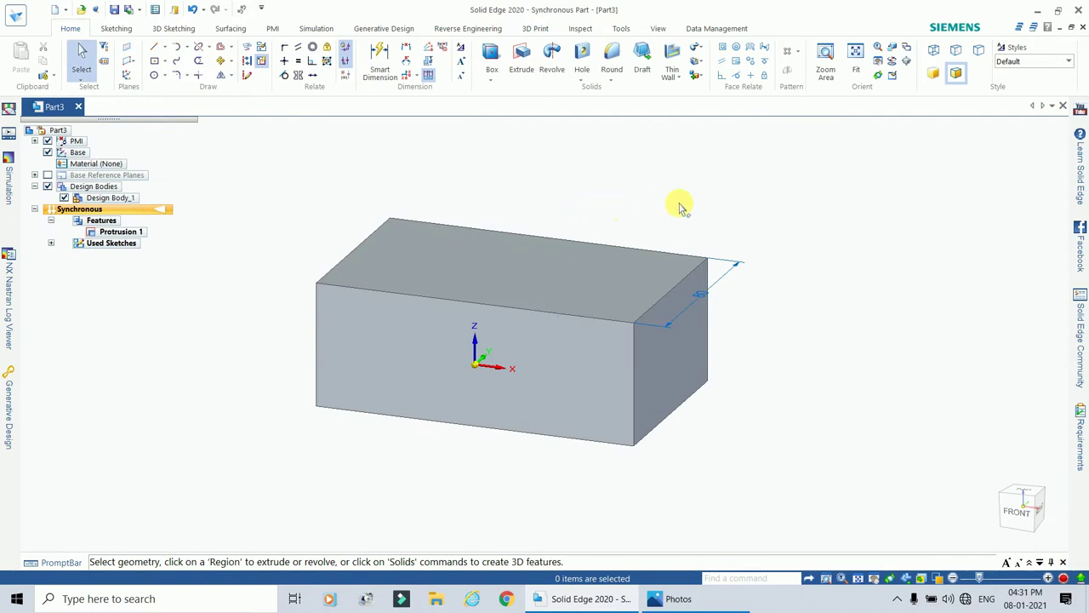
Consult the reference drawing and sketch a 30 by 25 mm two-point rectangle at the front-right corner of the block's top face.
scroll(714, 220, up, 2)
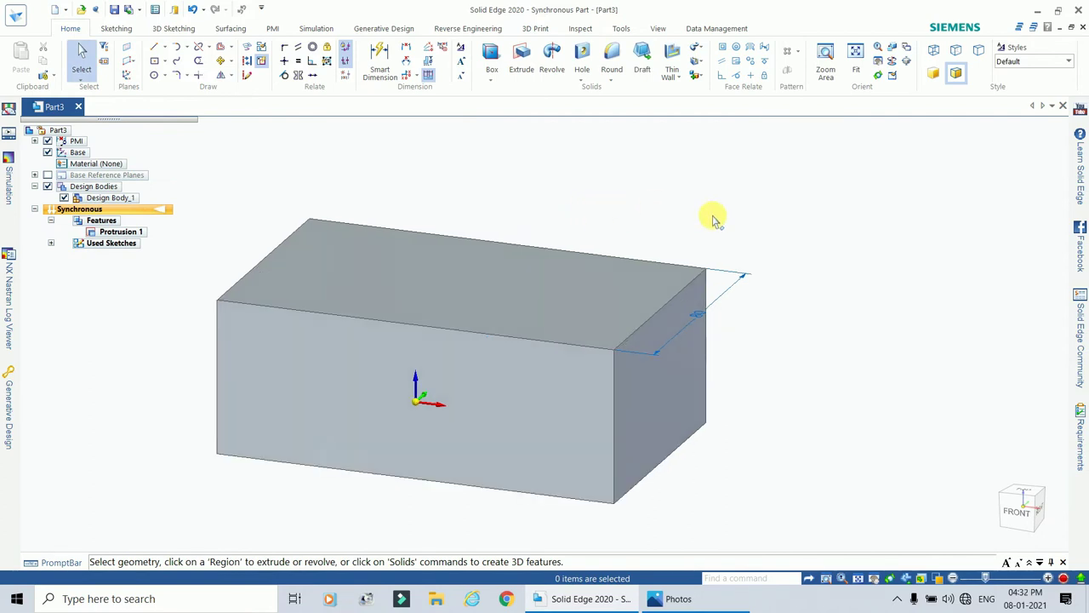
click(672, 600)
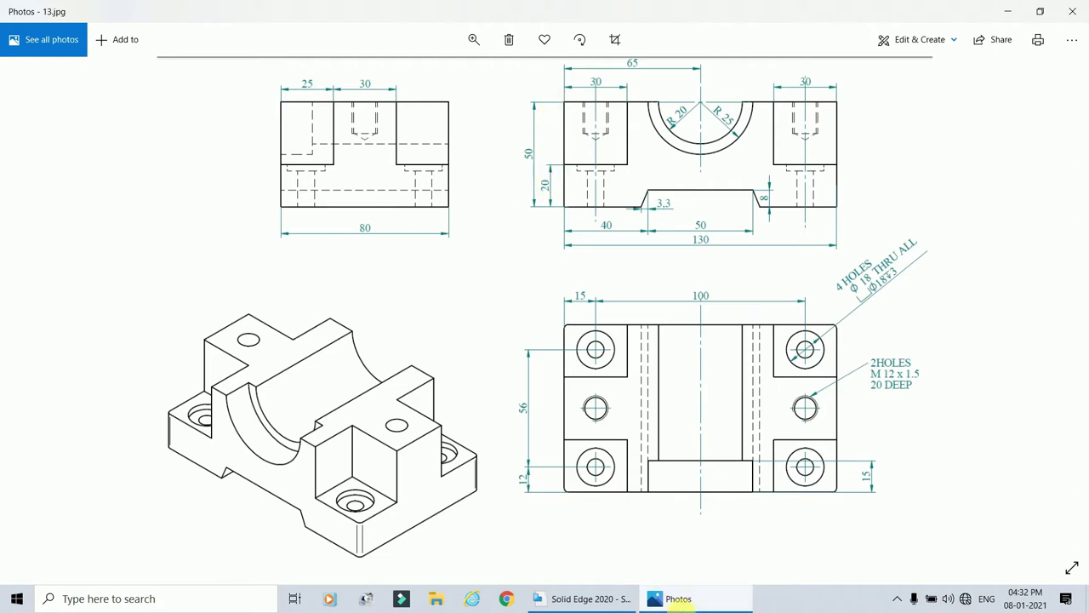
click(580, 598)
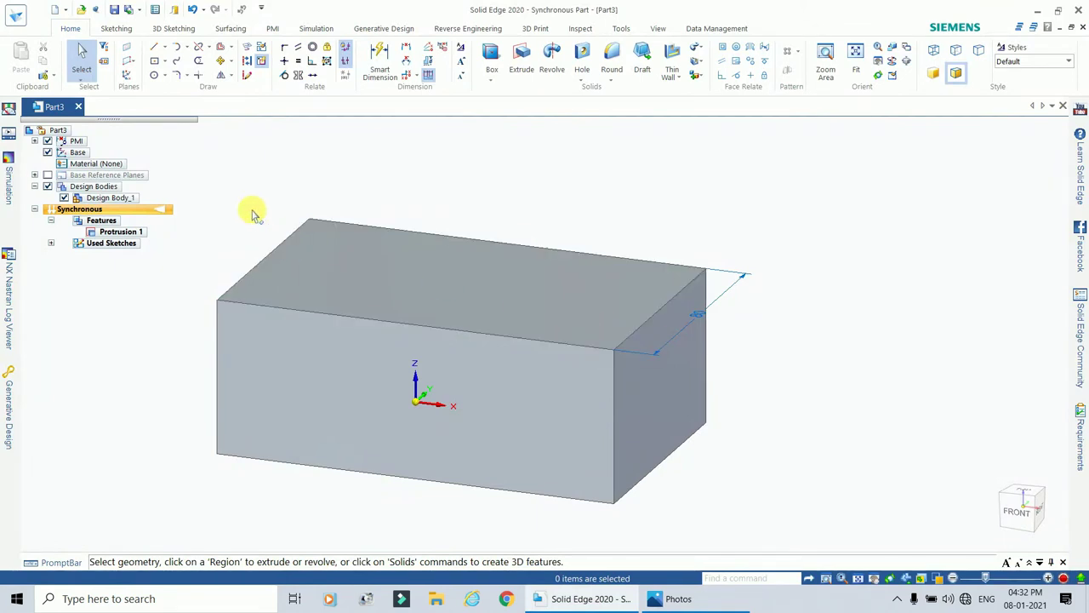
click(164, 63)
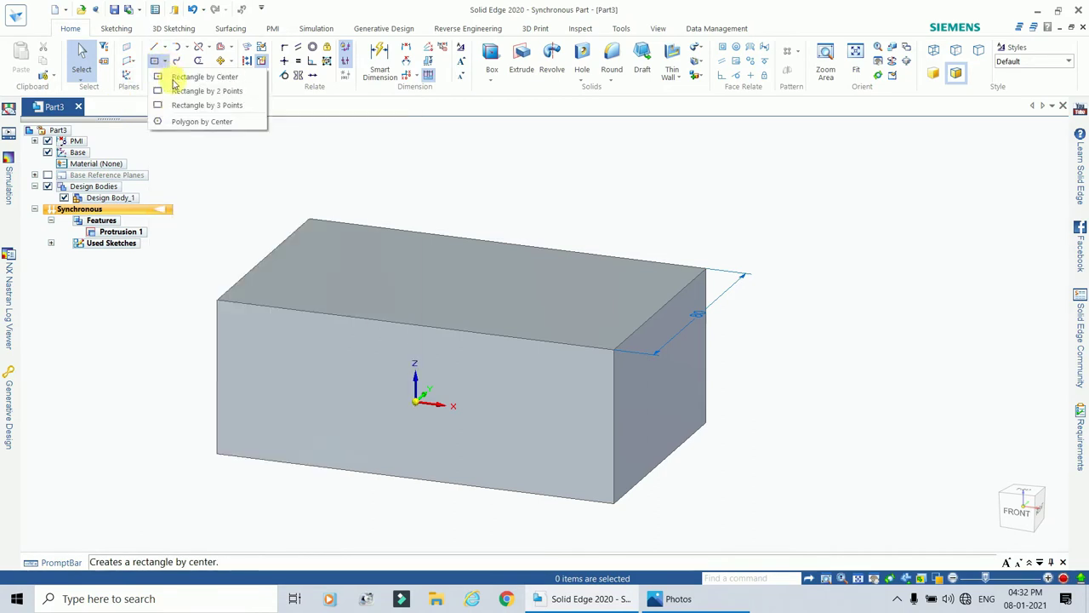
click(175, 93)
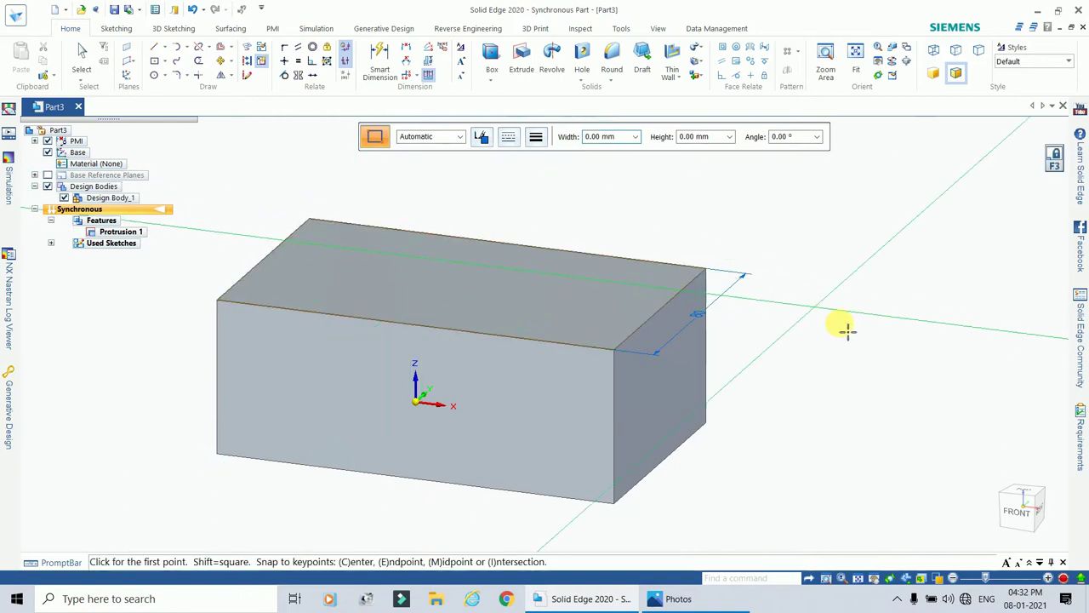
click(1027, 494)
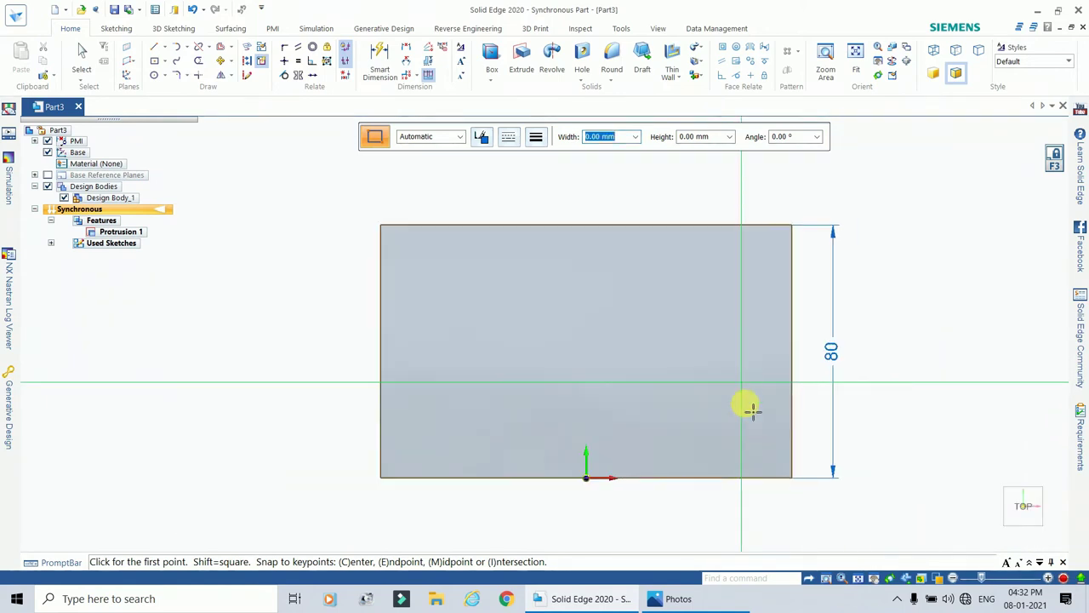
click(792, 478)
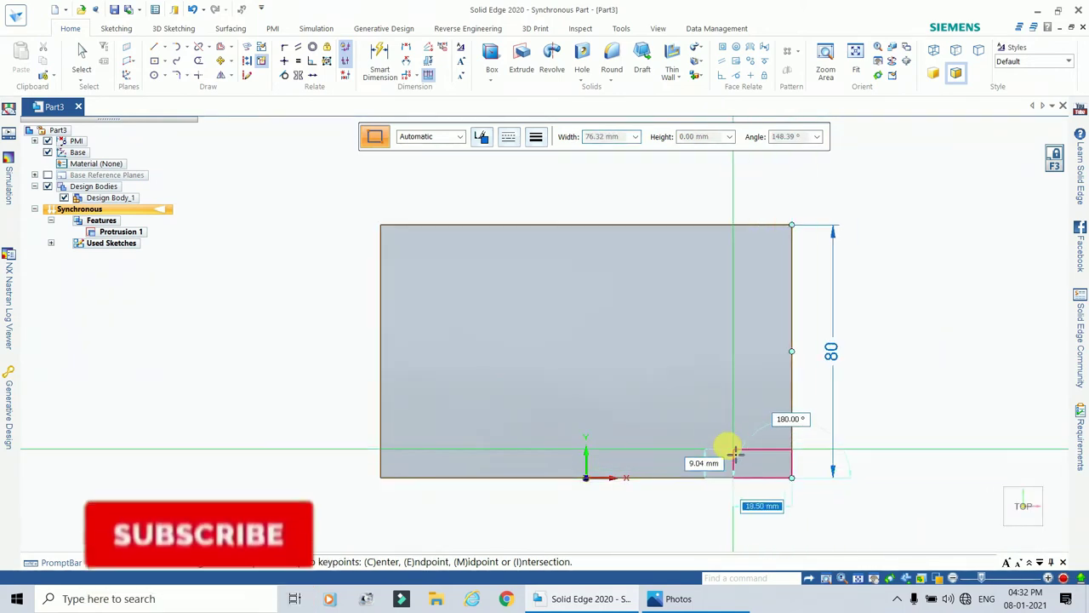
text(30)
key(Tab)
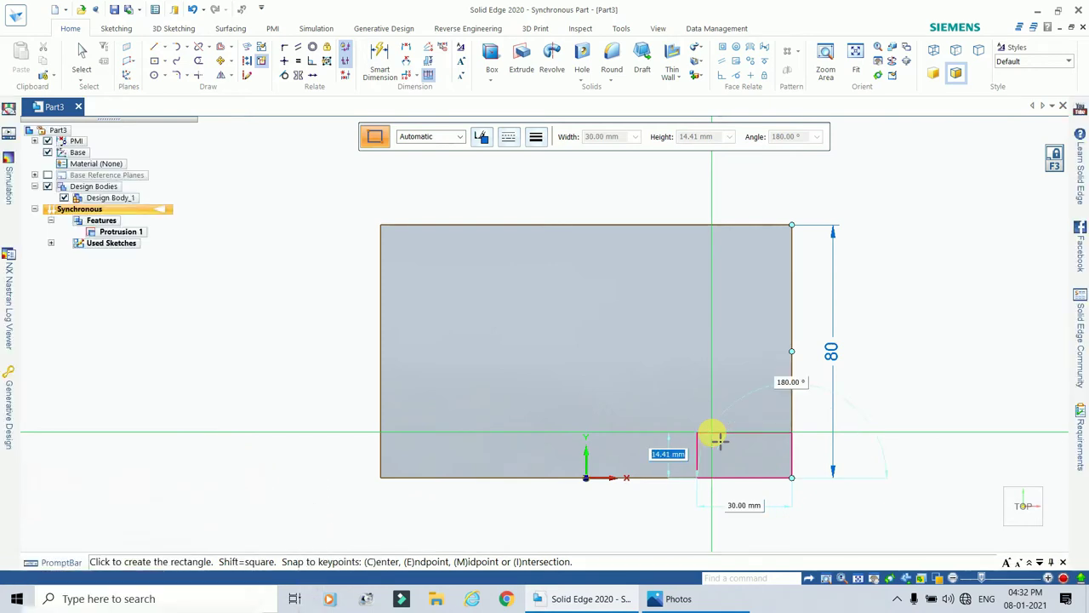
text(25)
key(Tab)
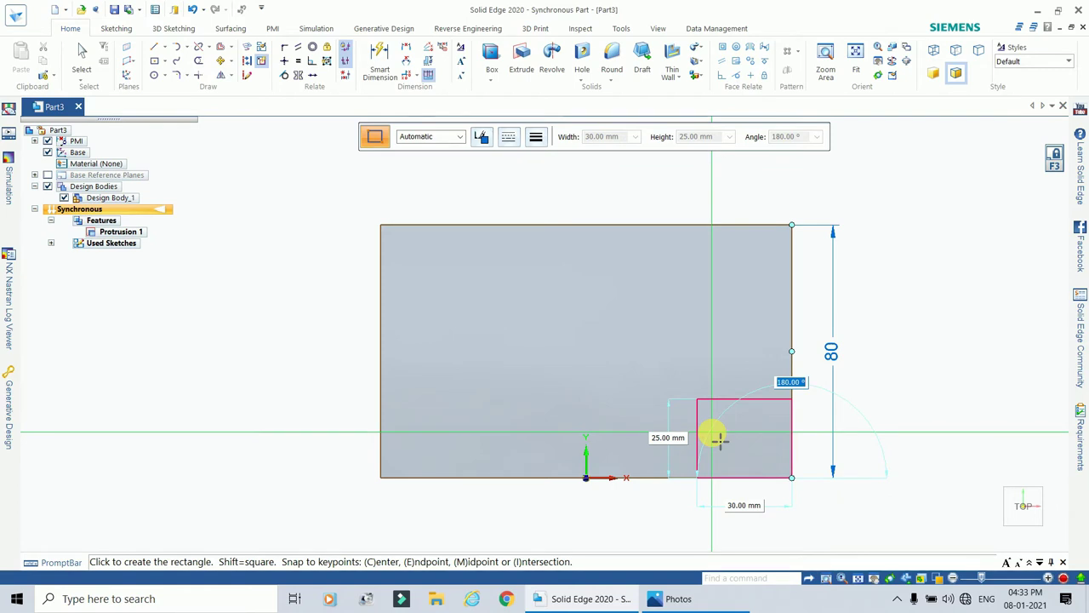
click(719, 438)
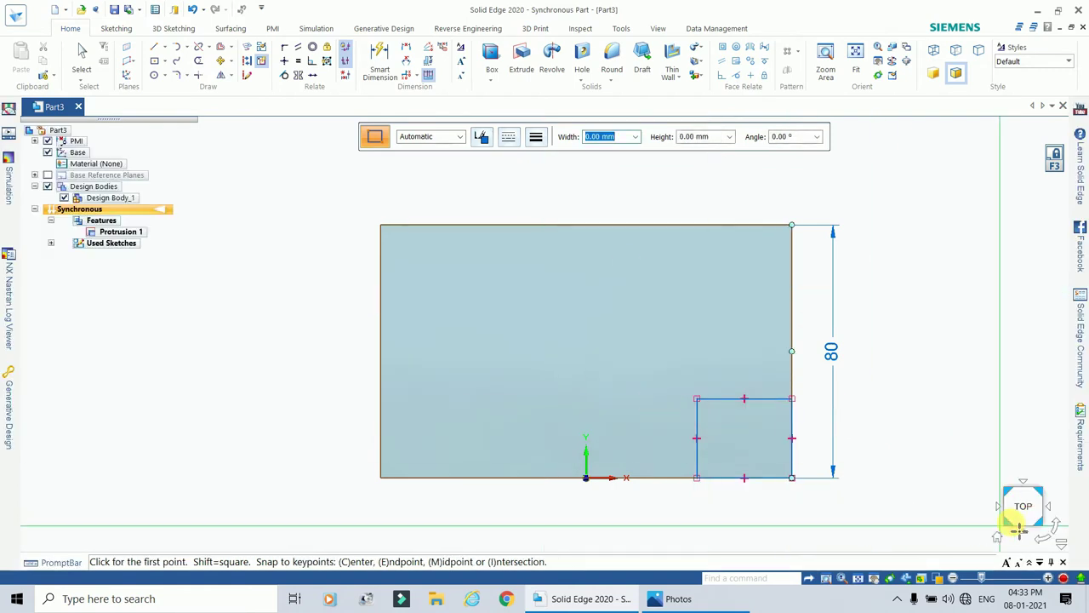
click(999, 538)
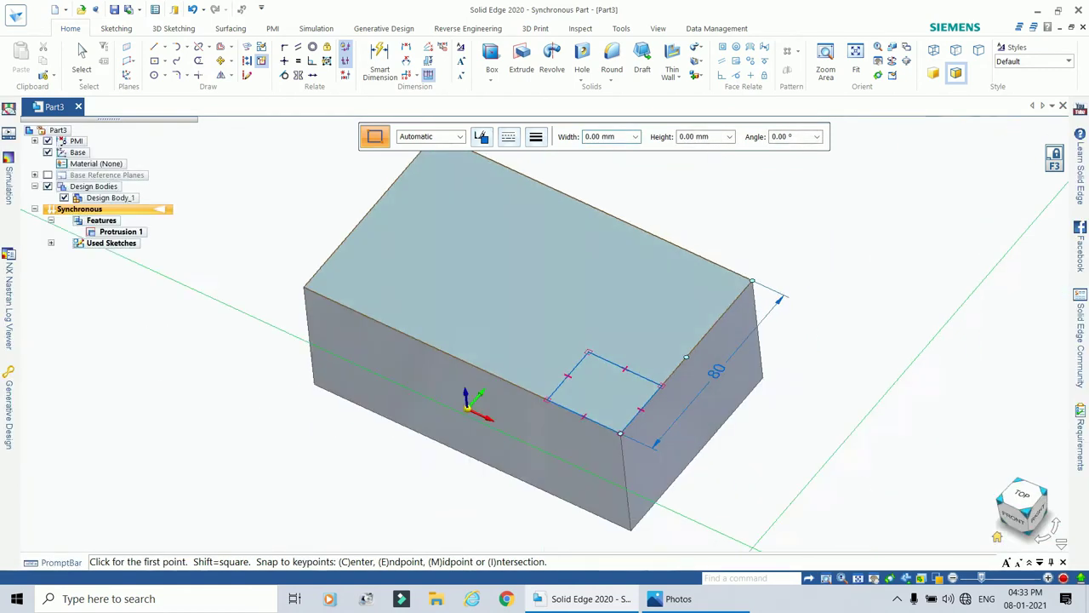
scroll(722, 223, up, 3)
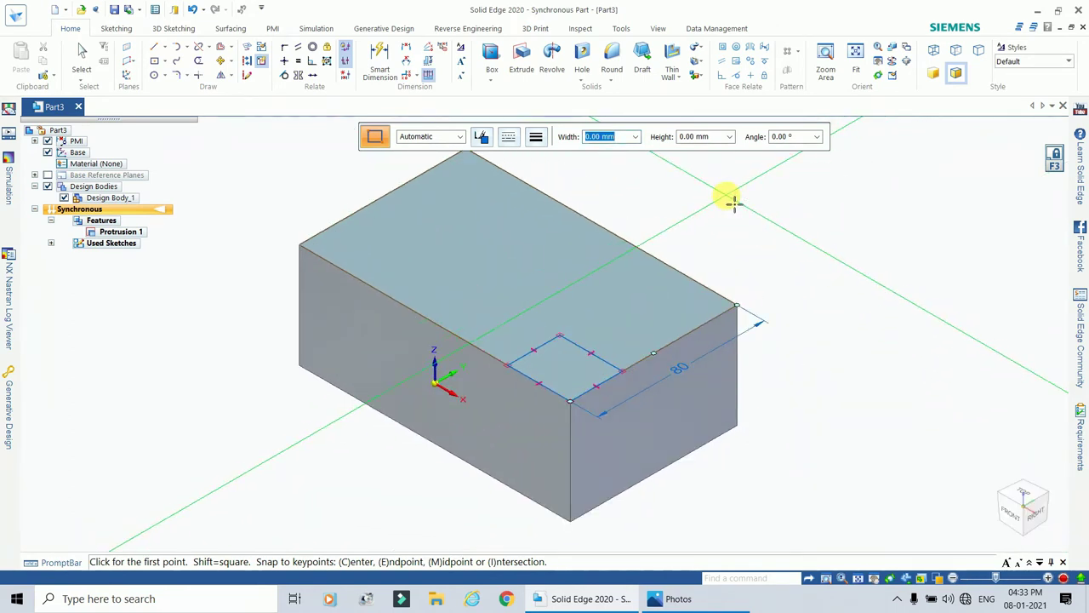
key(Escape)
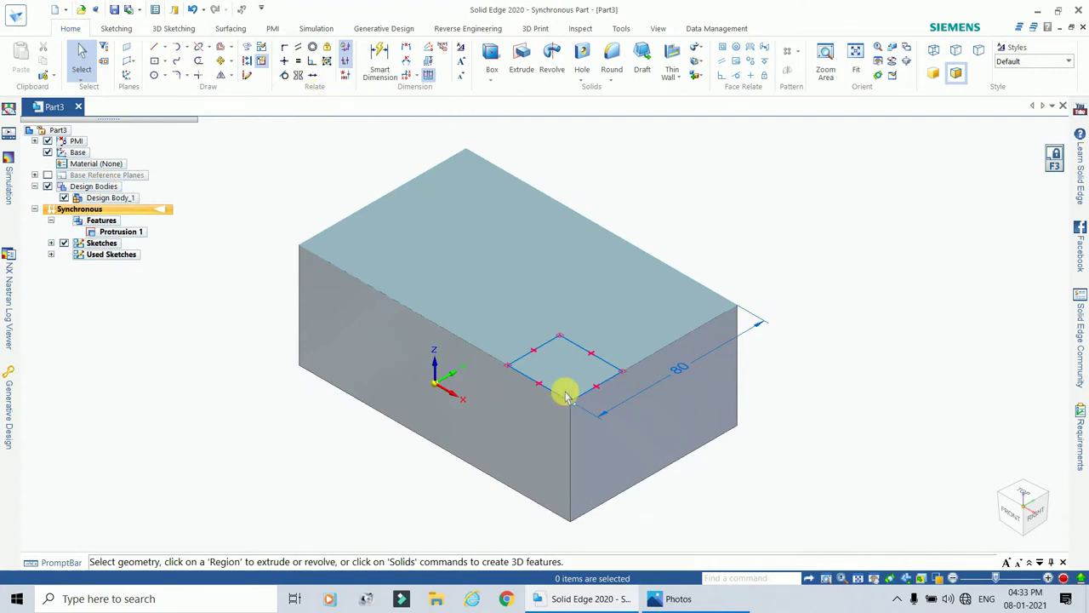
Cut the corner rectangle 30 mm down into the block.
click(560, 368)
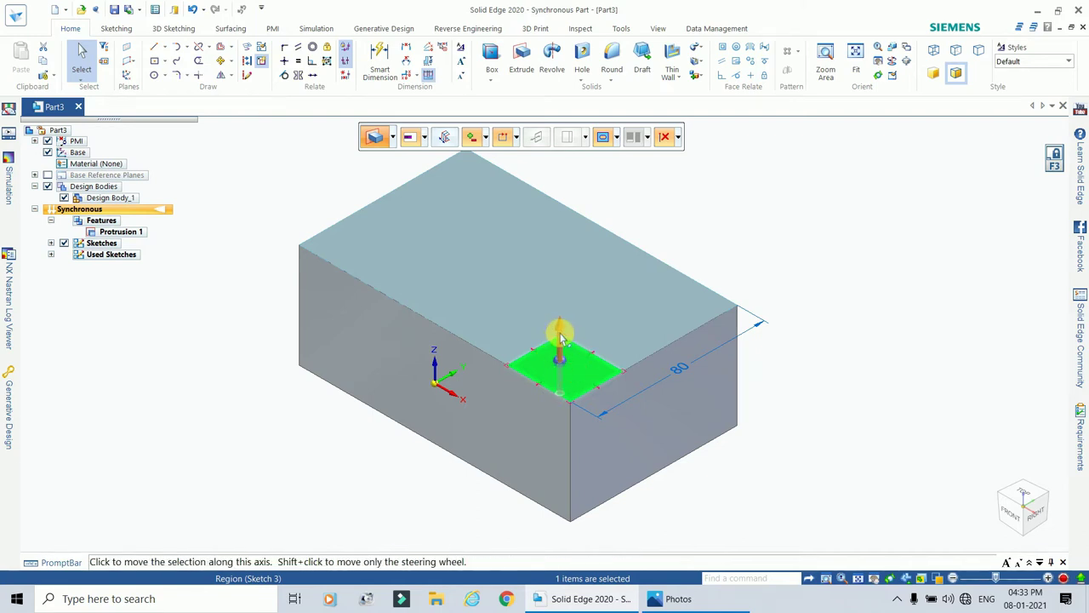
click(560, 361)
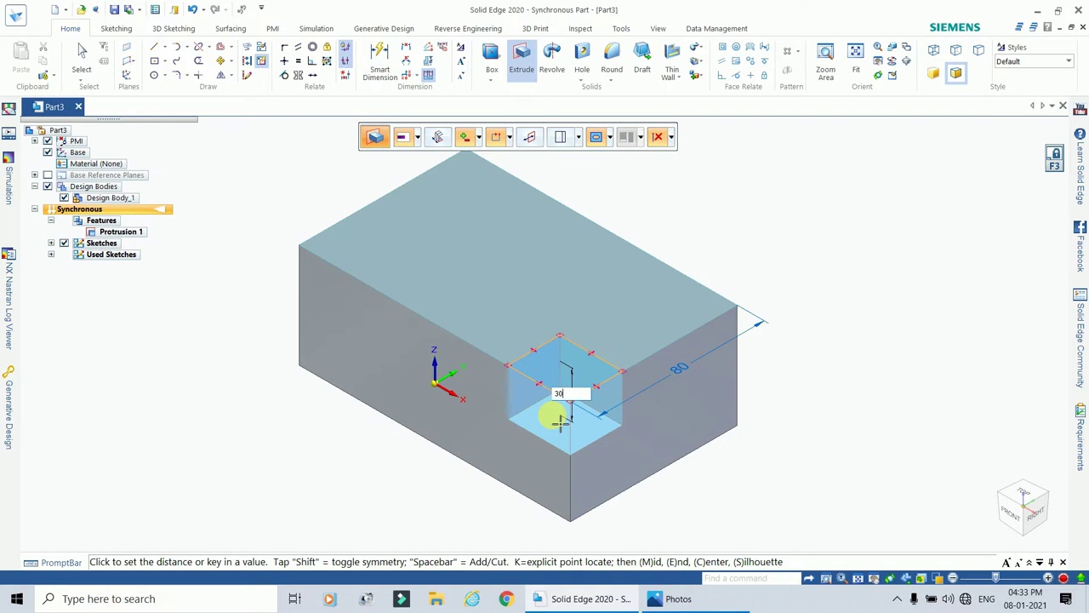
click(558, 420)
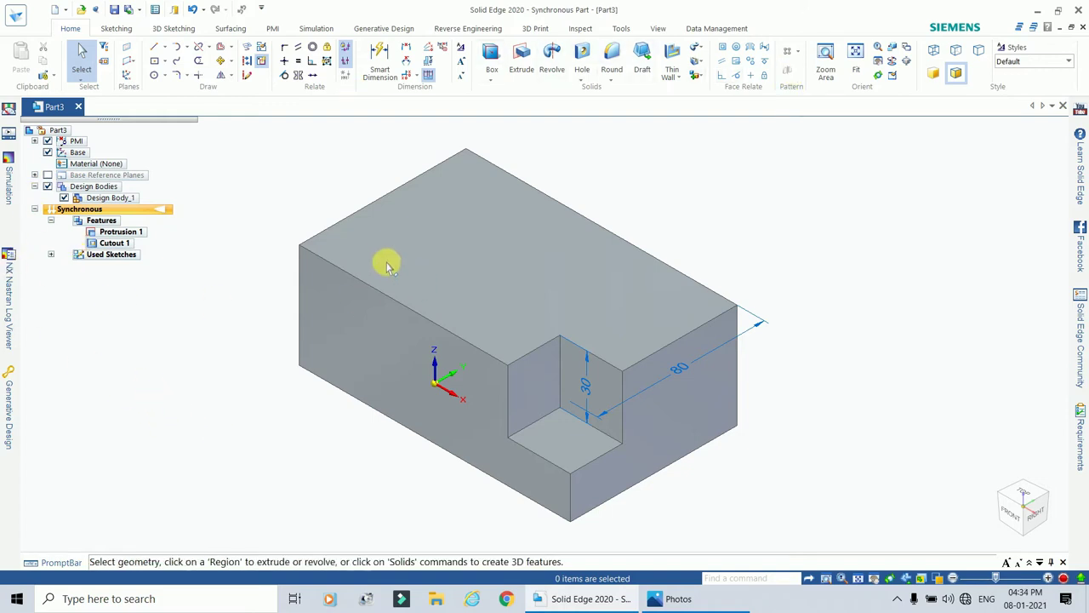
Show the base reference planes and mirror the front-right corner cutout about the Right (yz) plane.
click(47, 175)
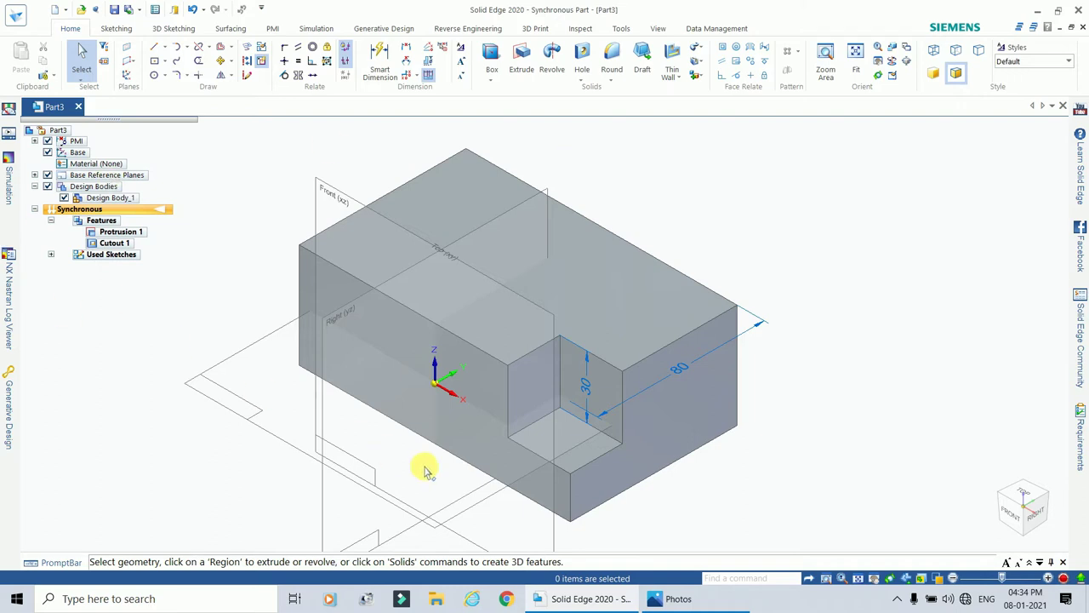
click(111, 243)
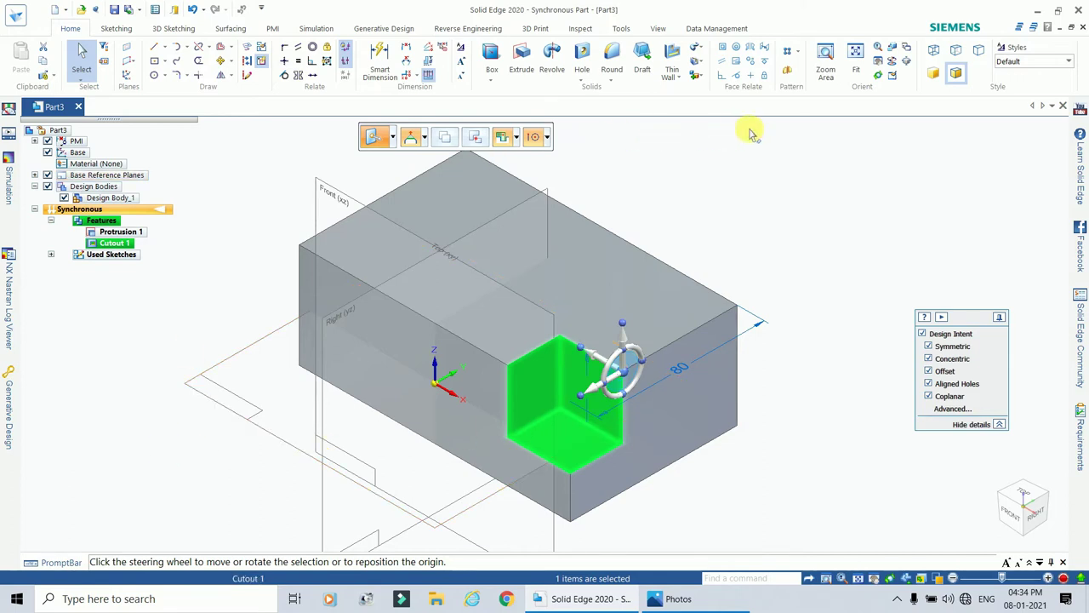
click(790, 74)
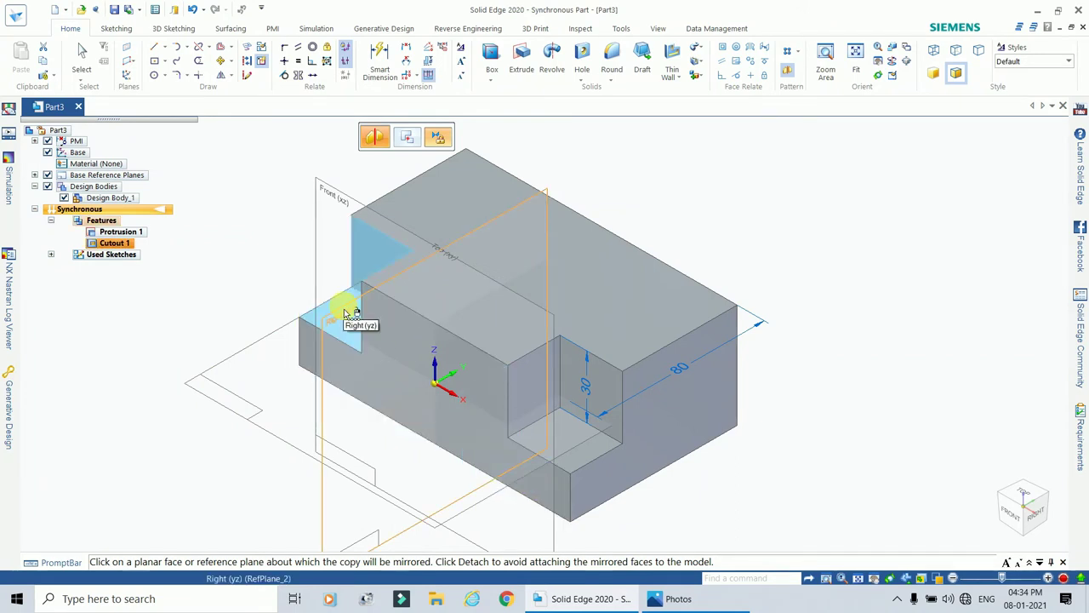
click(346, 314)
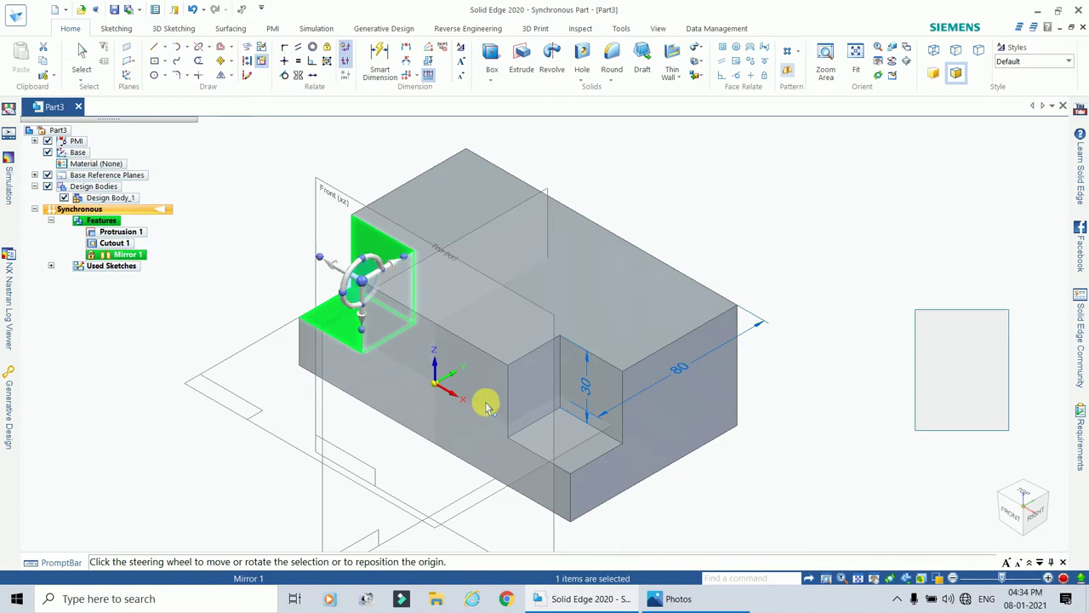
click(176, 430)
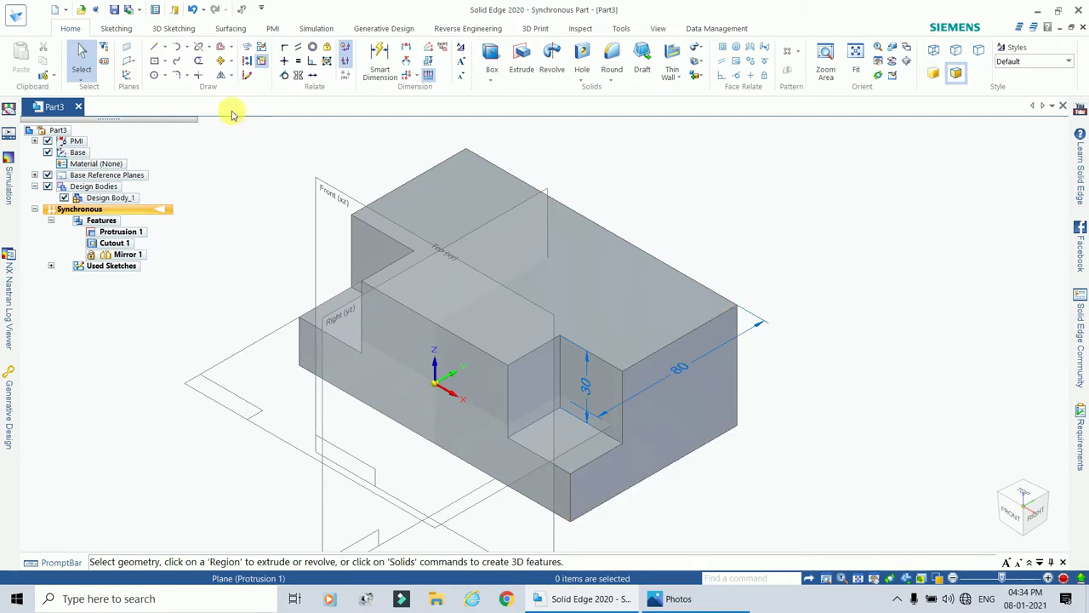
Create a reference plane coincident with the front (xz) plane and move it 40 mm along Y into the block.
click(130, 48)
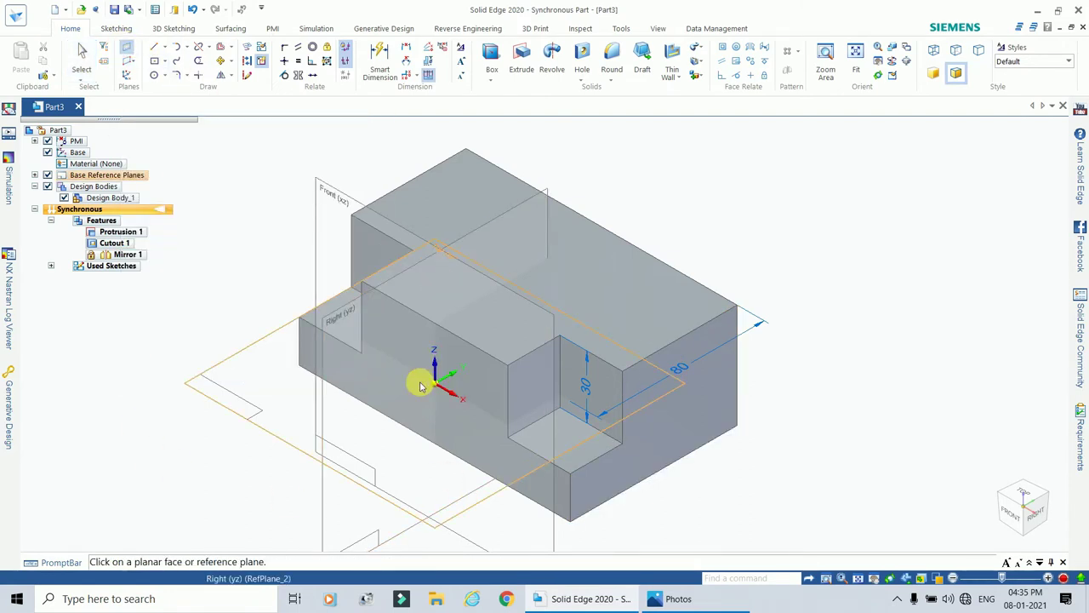
click(428, 338)
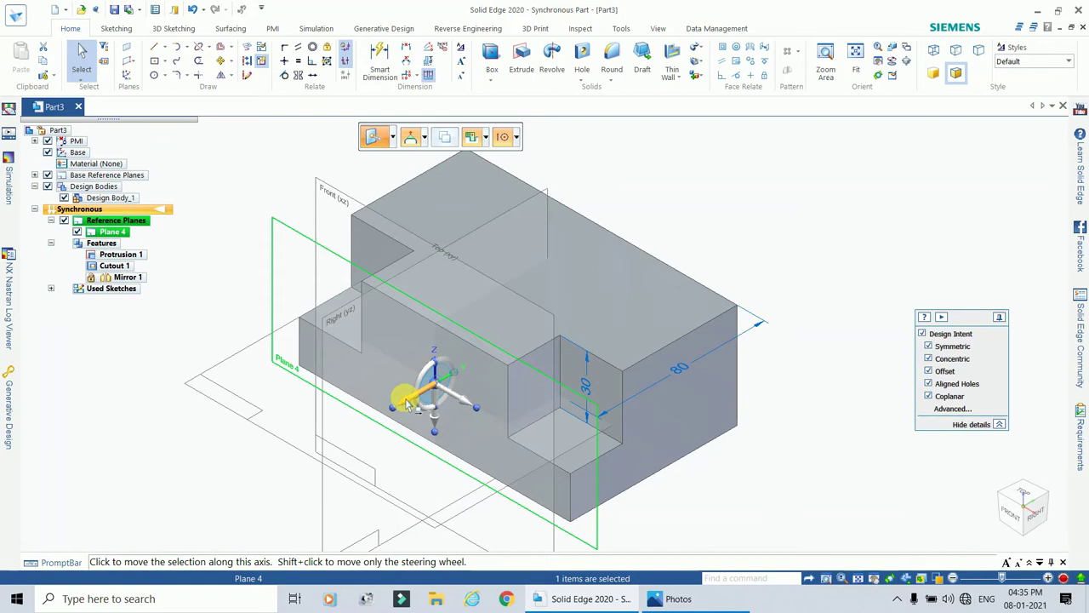
click(437, 388)
click(437, 387)
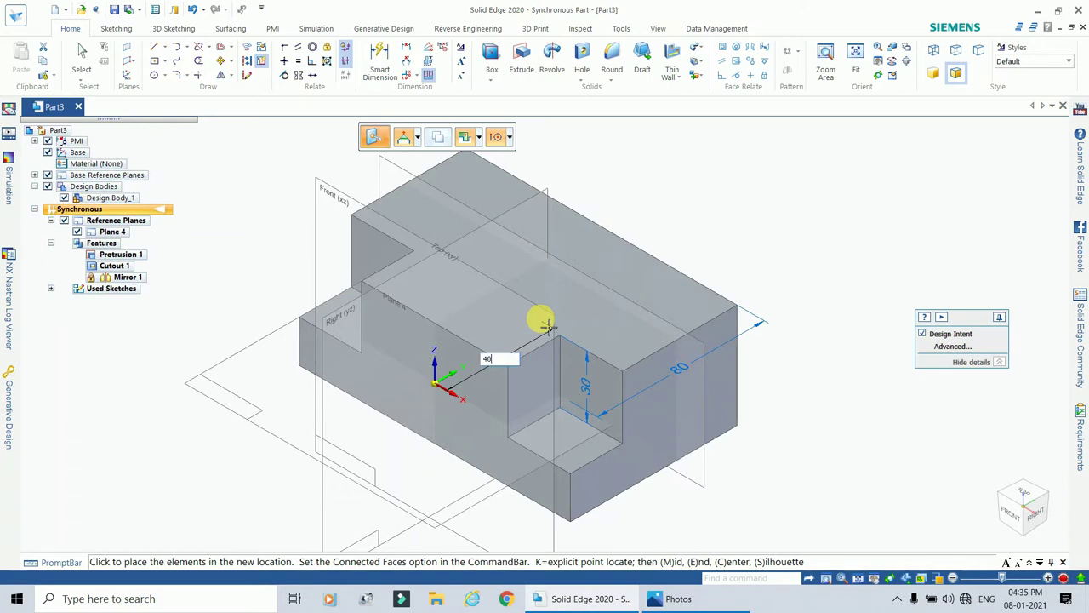
key(Return)
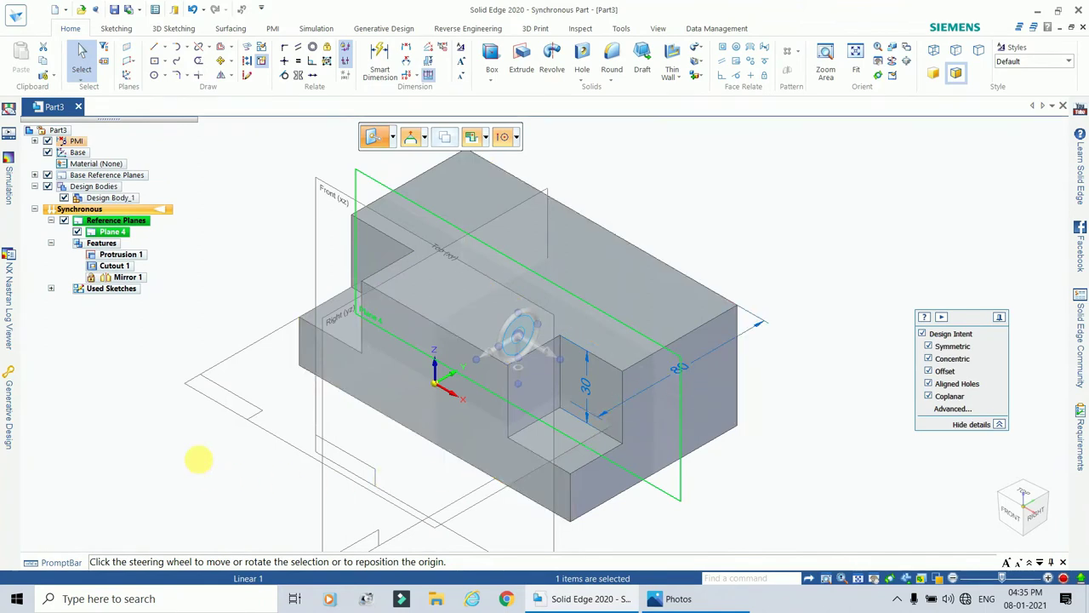
click(199, 460)
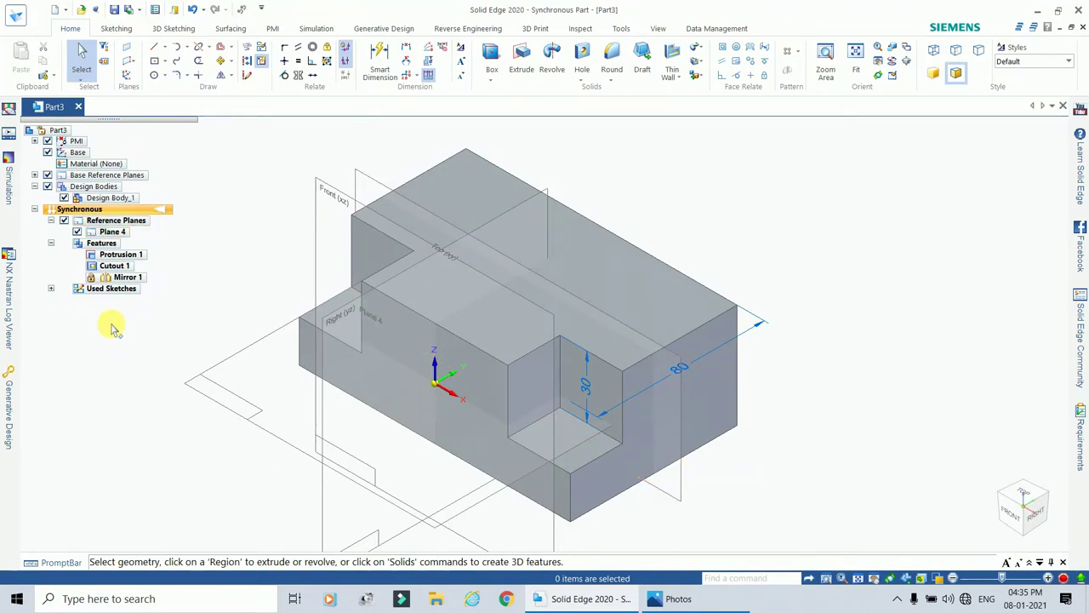
Mirror both front corner cutouts about the new mid-depth reference plane onto the back corners.
click(120, 267)
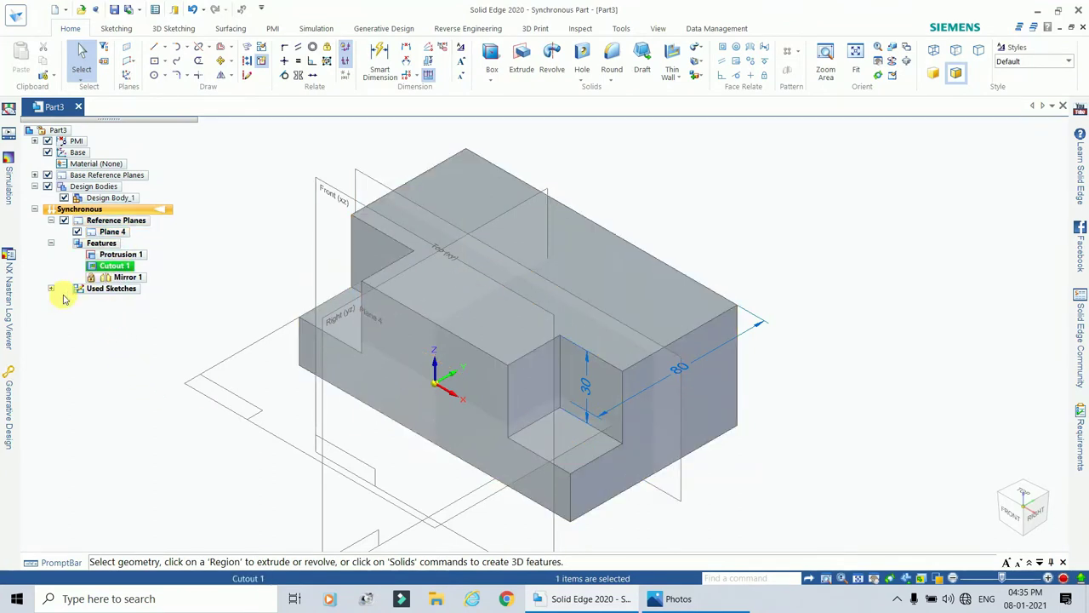
ctrl+click(126, 278)
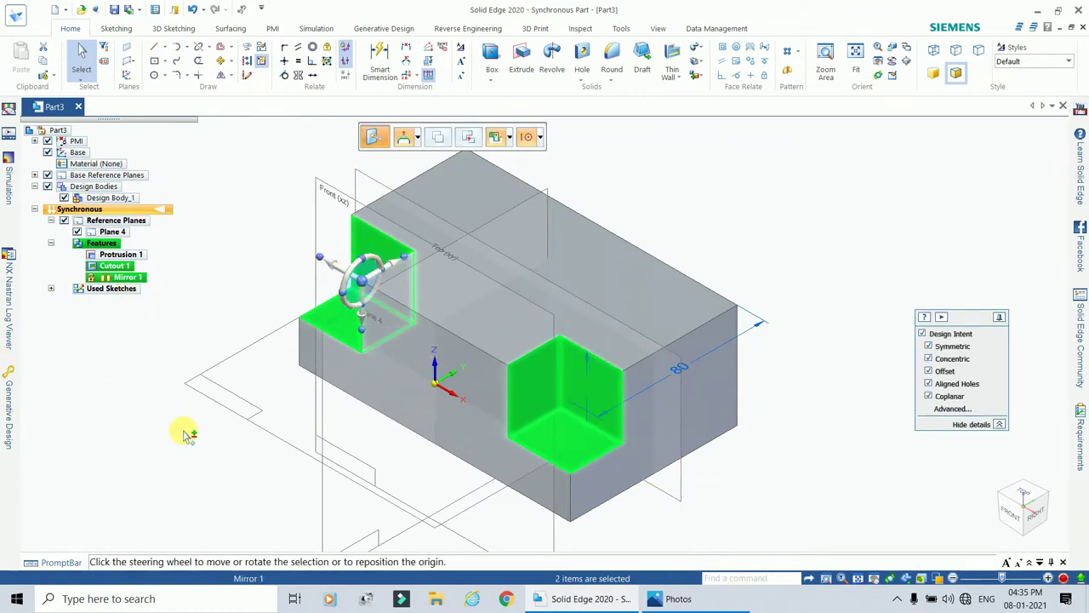
click(789, 73)
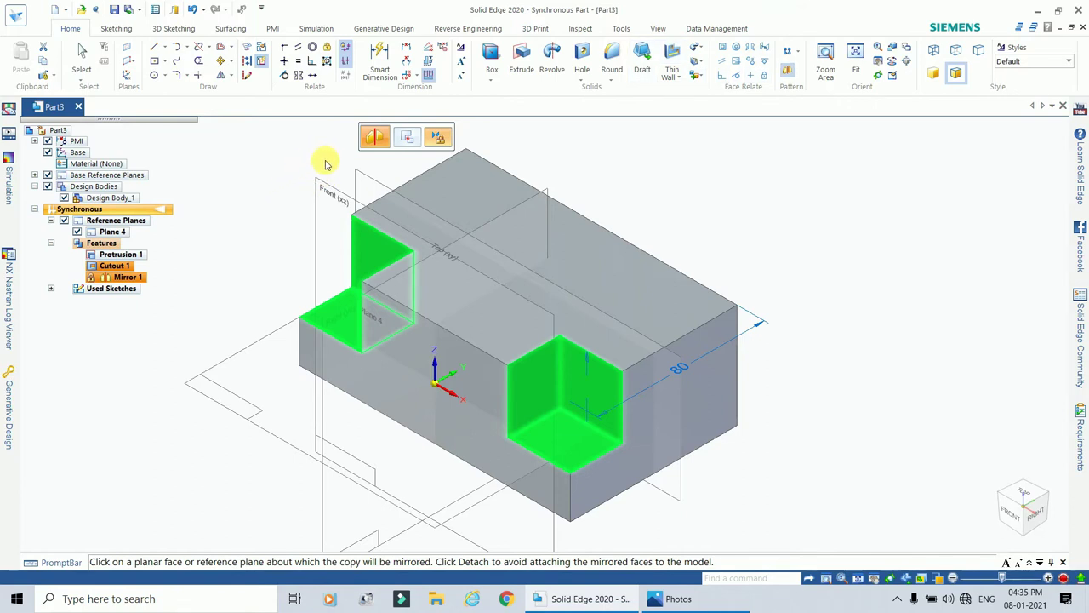
click(365, 175)
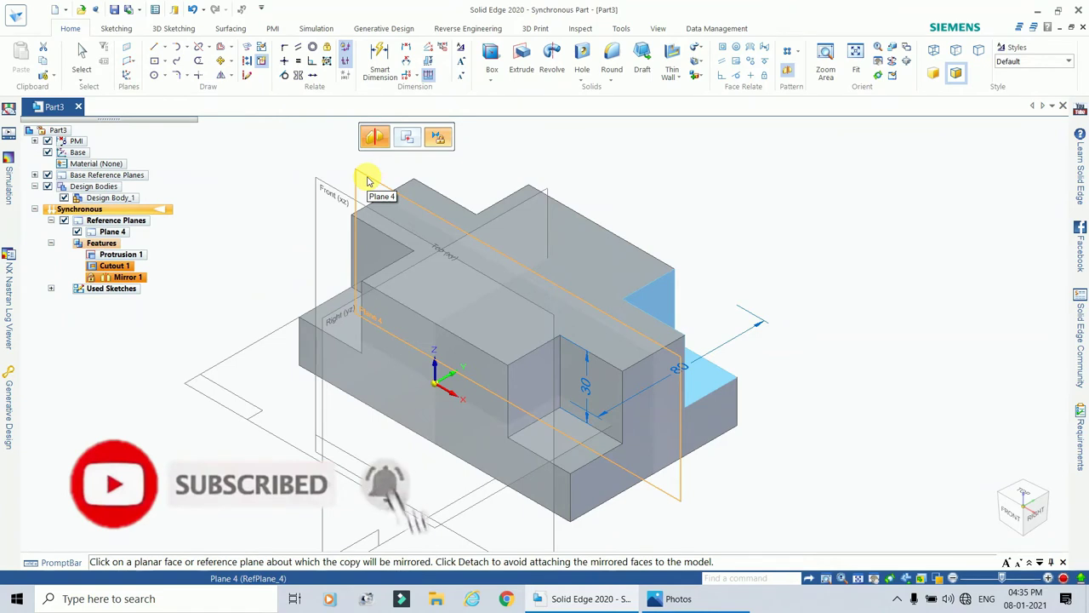
click(367, 178)
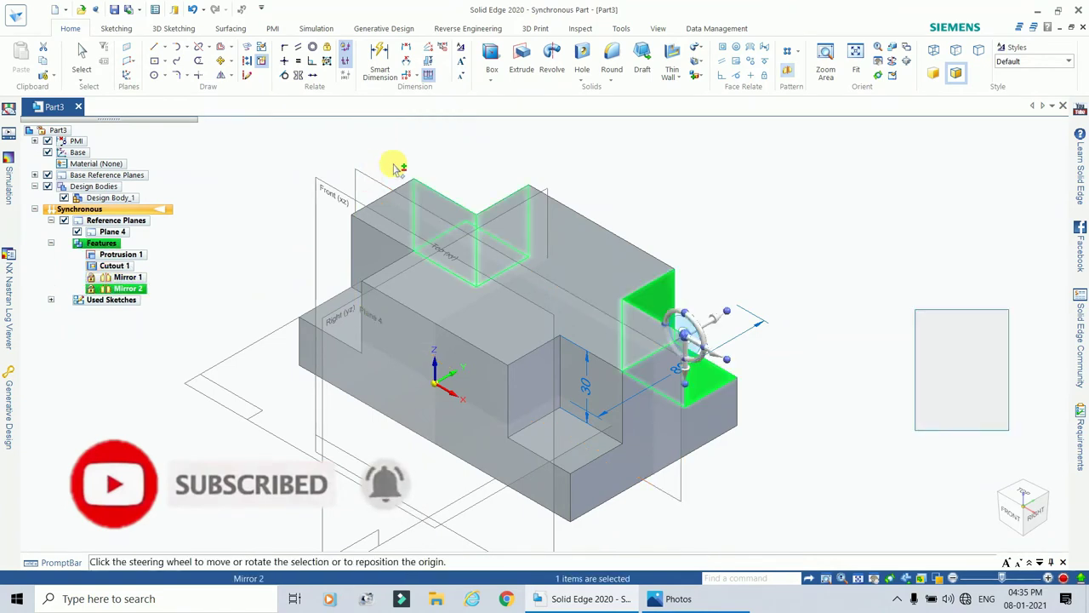
middle_drag(688, 189, 653, 220)
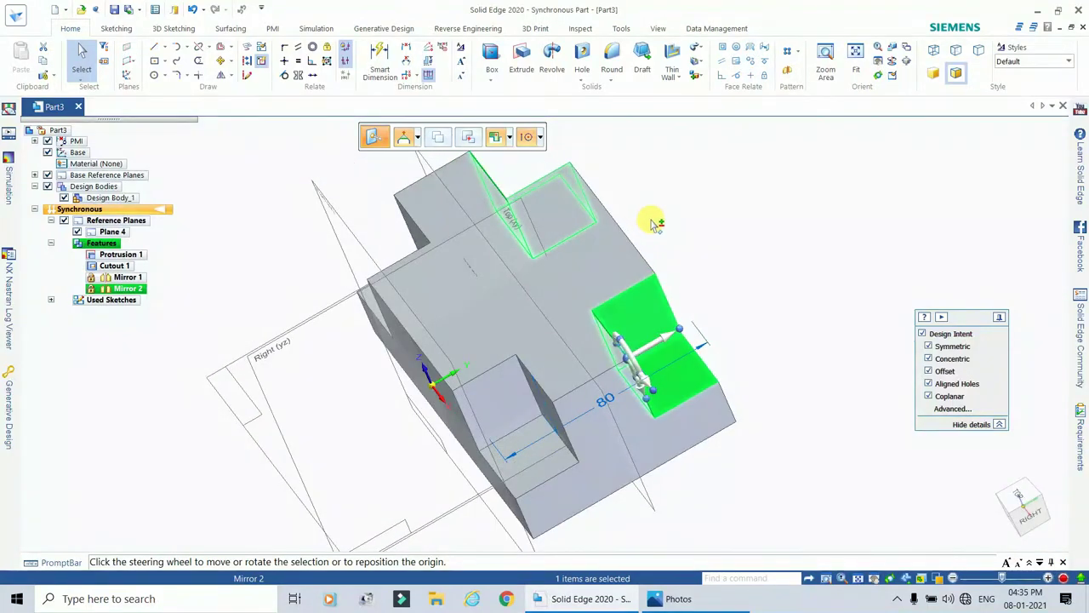
click(654, 223)
Hide the base reference planes, delete the mid-depth reference plane and restore the home view.
scroll(785, 178, down, 5)
scroll(727, 249, up, 6)
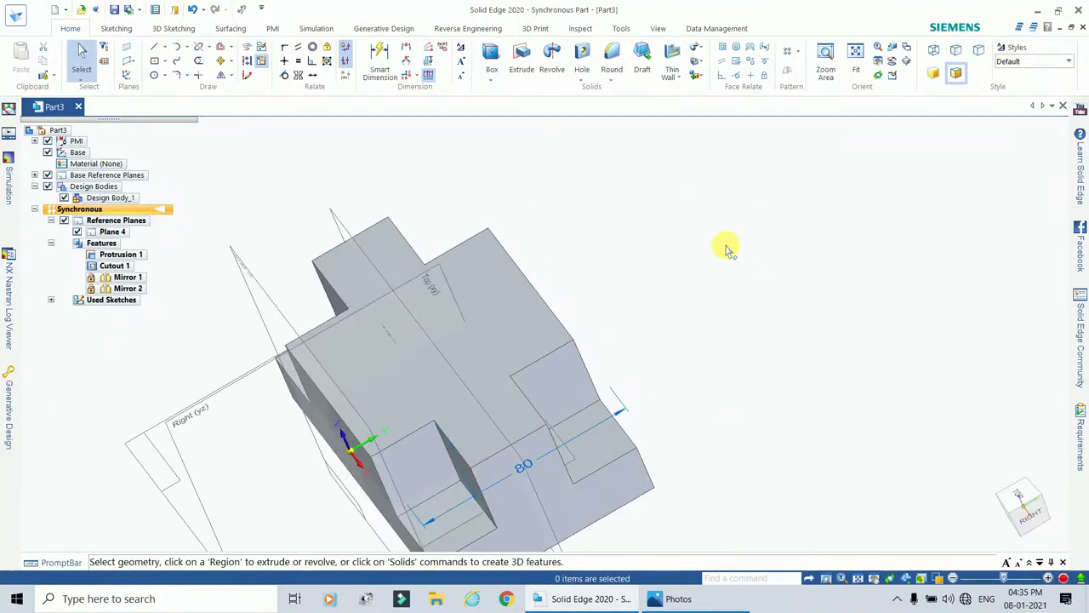
scroll(688, 270, down, 3)
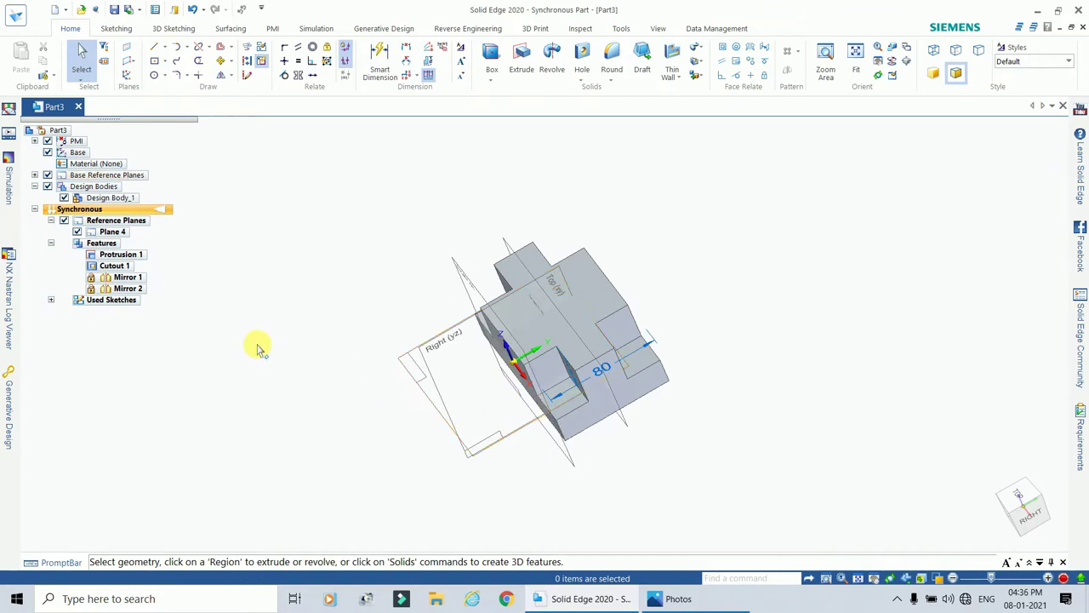
click(47, 175)
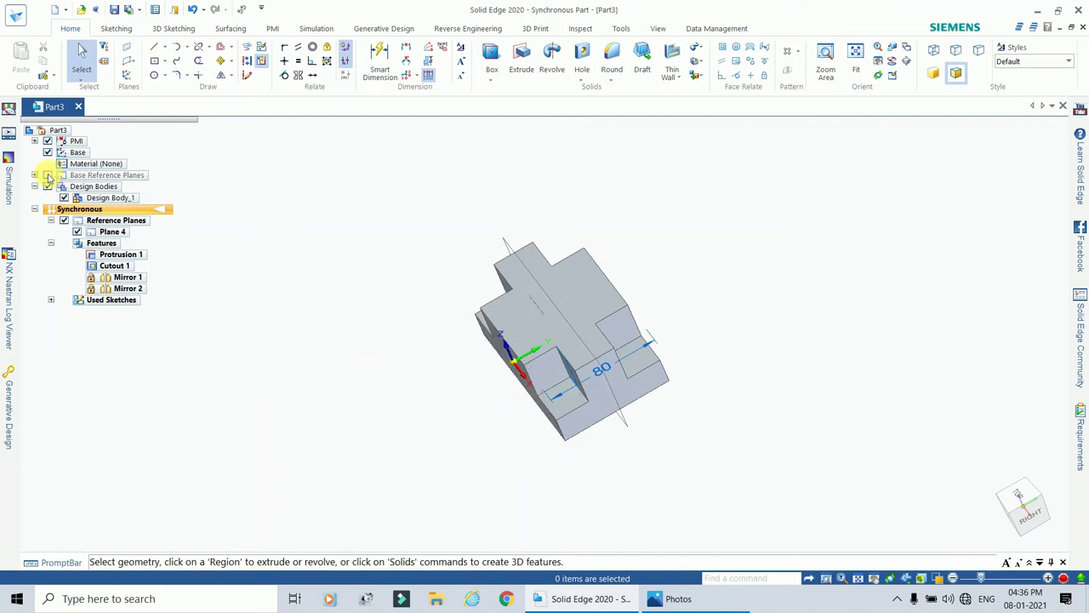
click(503, 244)
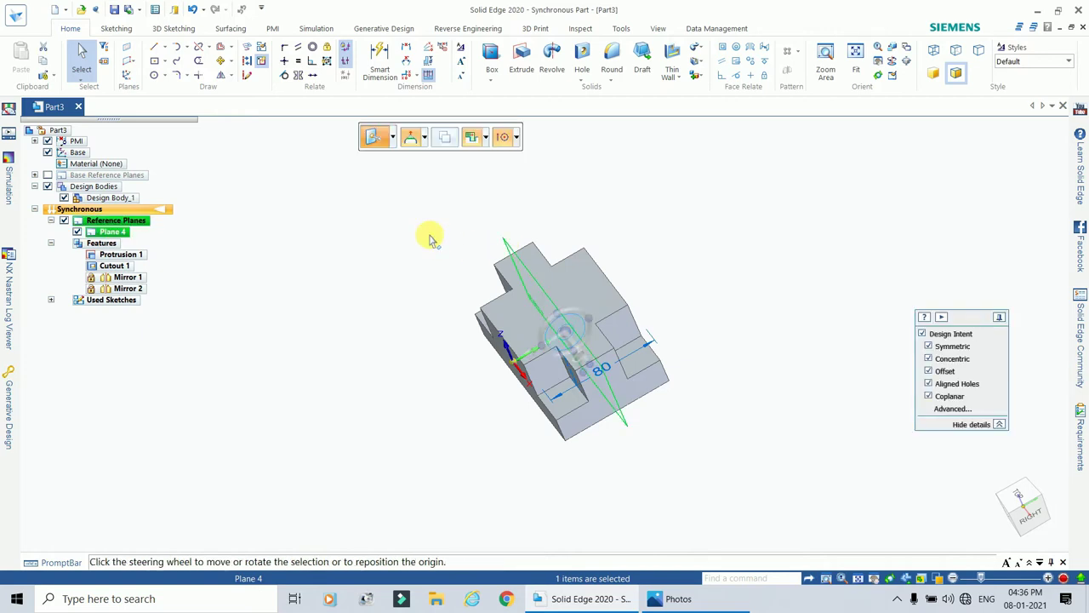
key(Delete)
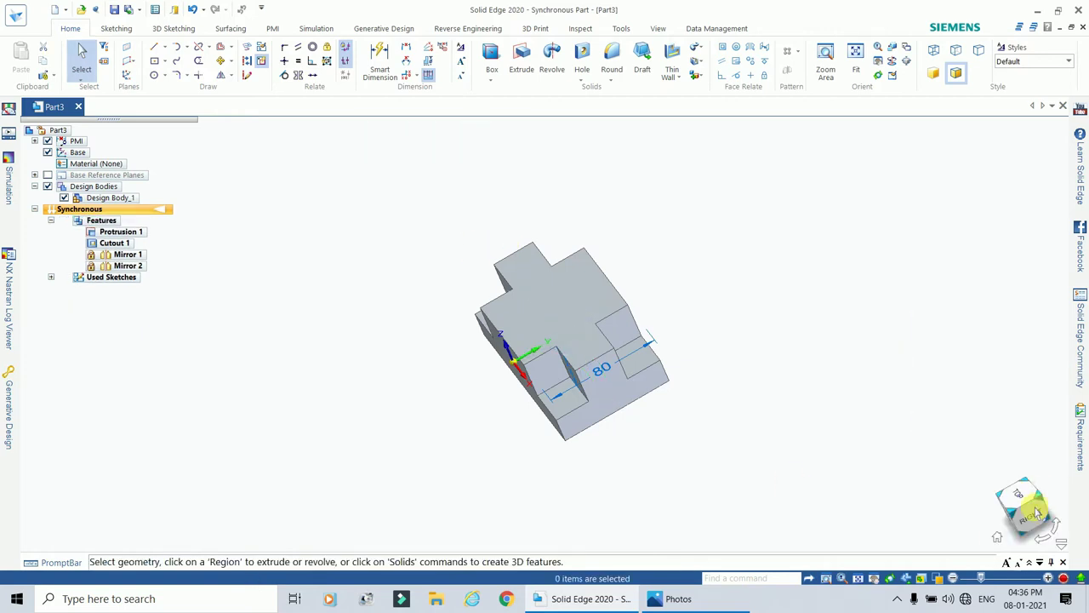
click(998, 542)
middle_drag(822, 251, 808, 269)
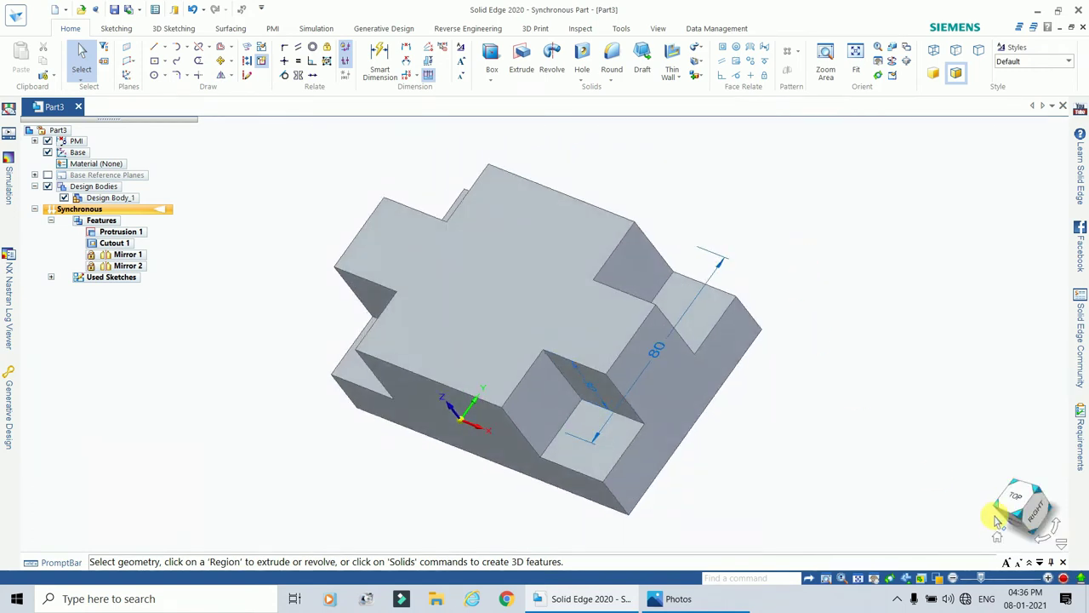
click(999, 542)
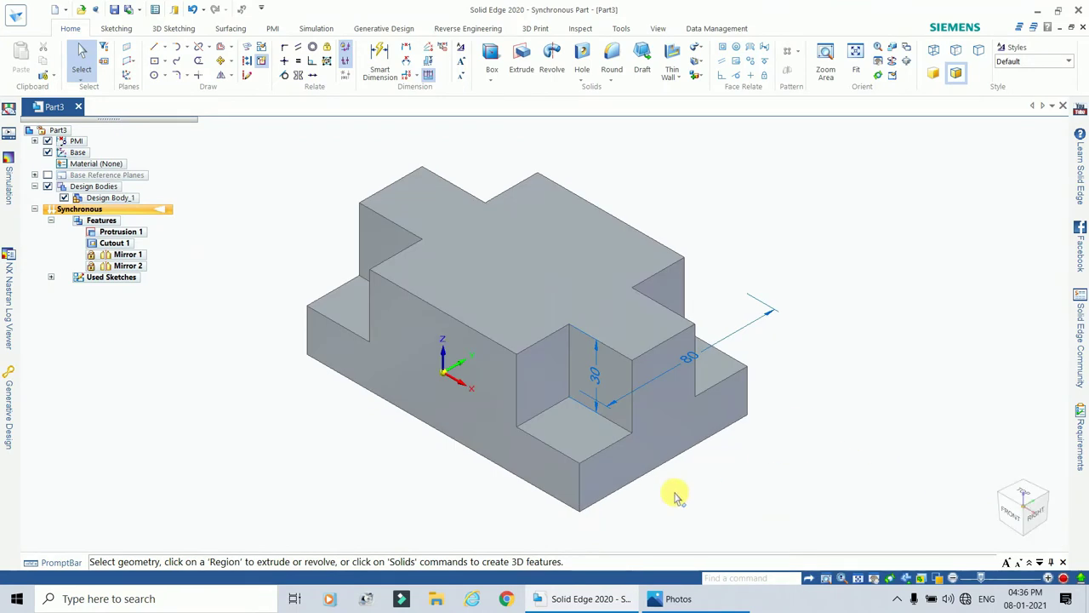
Check the hole dimensions in the reference drawing in Photos, and start a hole locked to the floor of the front-right corner cutout.
click(672, 598)
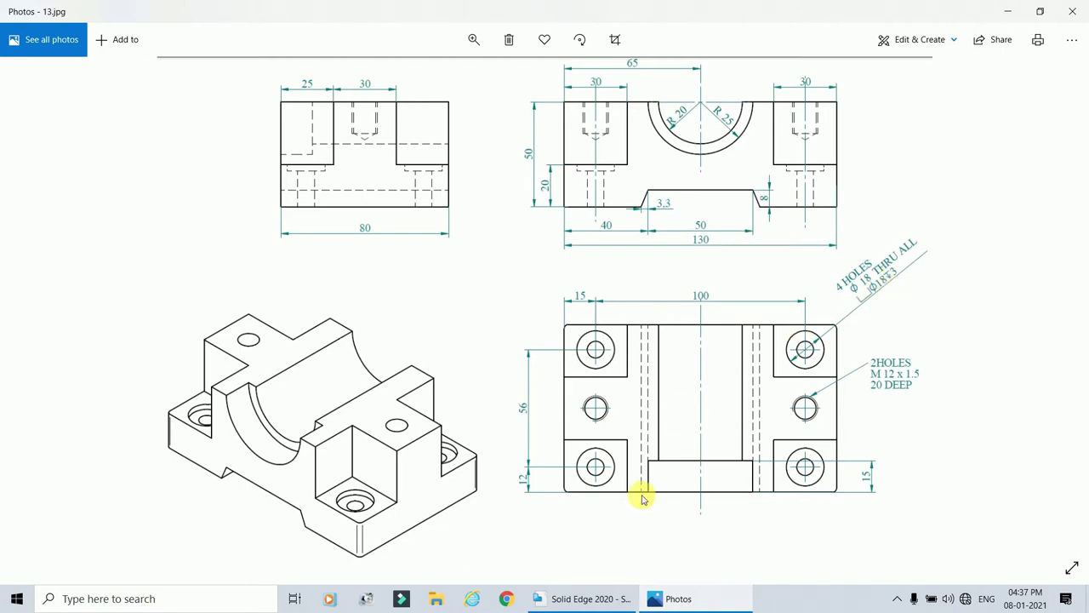
click(574, 601)
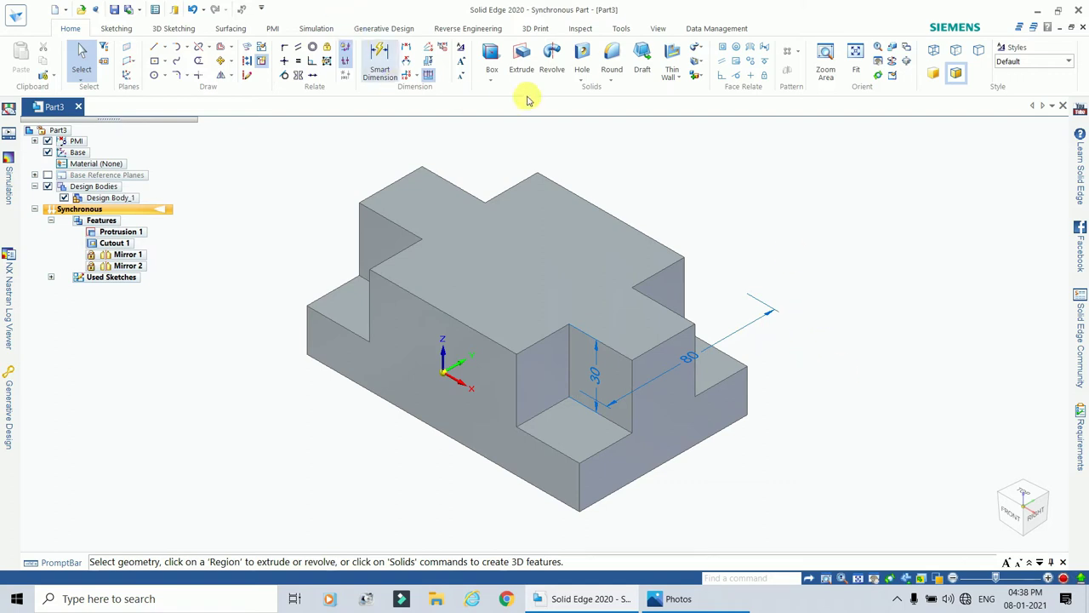
click(582, 56)
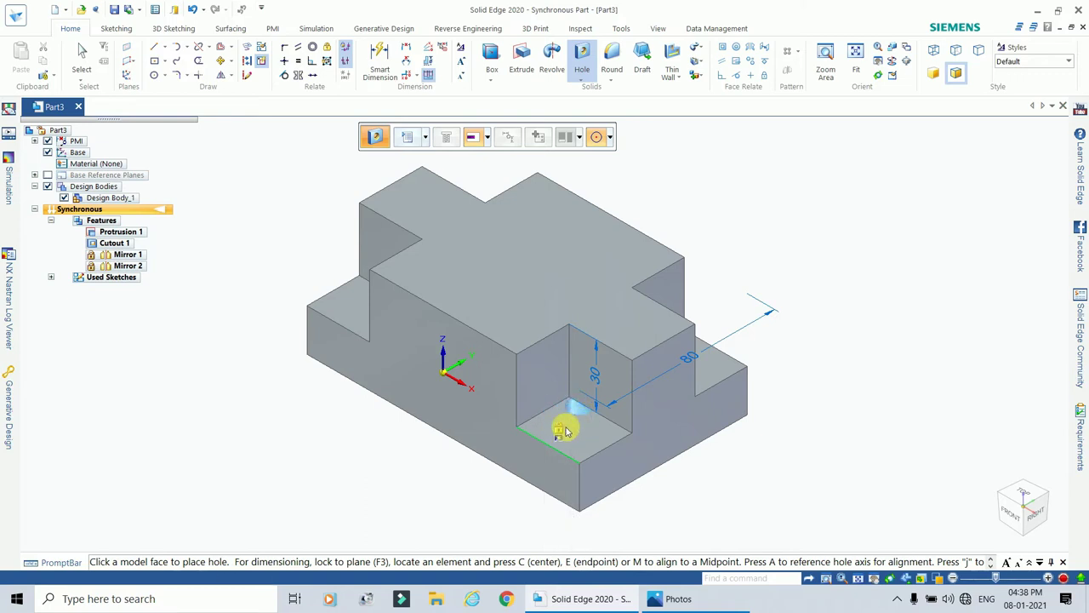
key(F3)
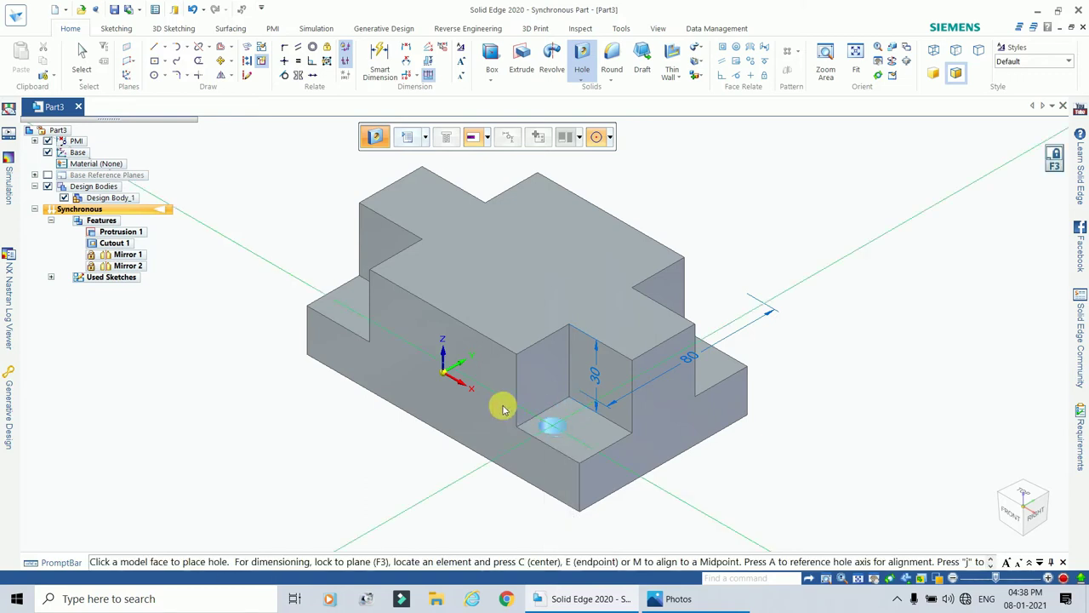
Set the hole options to a counterbore hole with the mm standard and through-all extents.
click(410, 139)
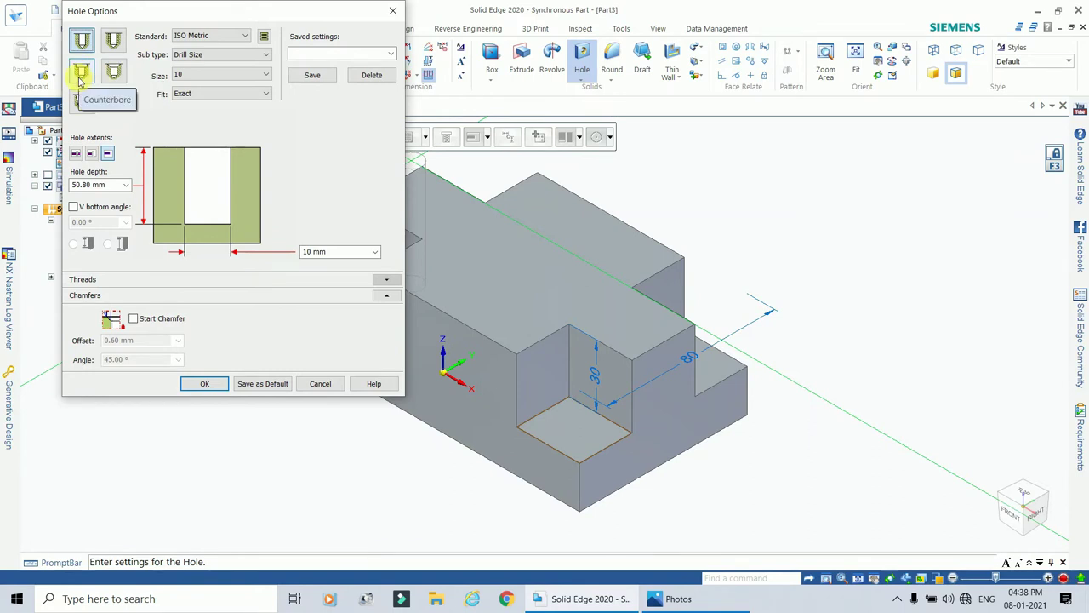
click(81, 73)
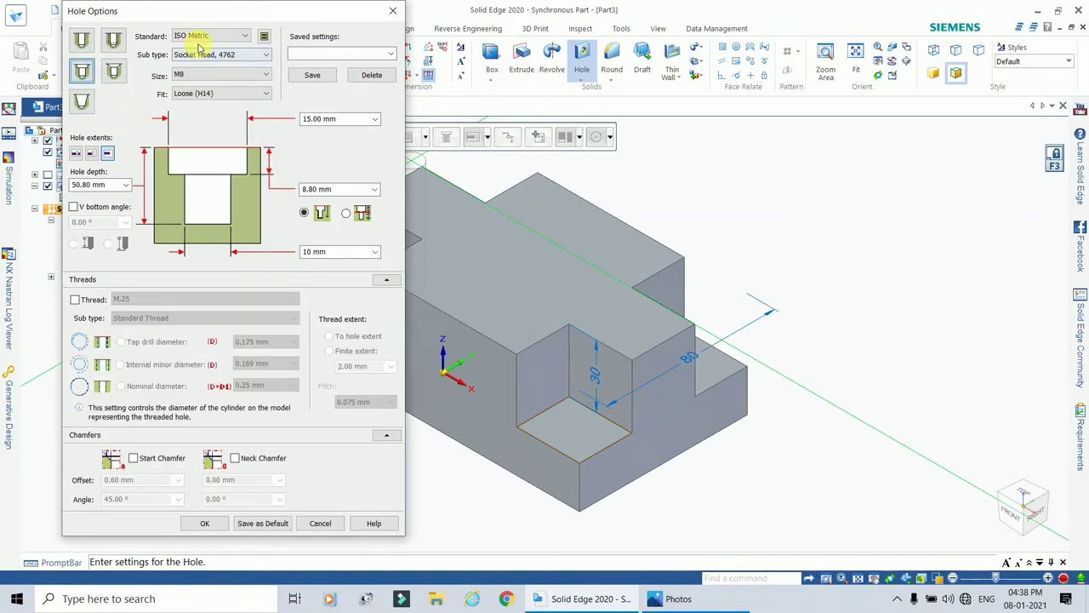
click(202, 37)
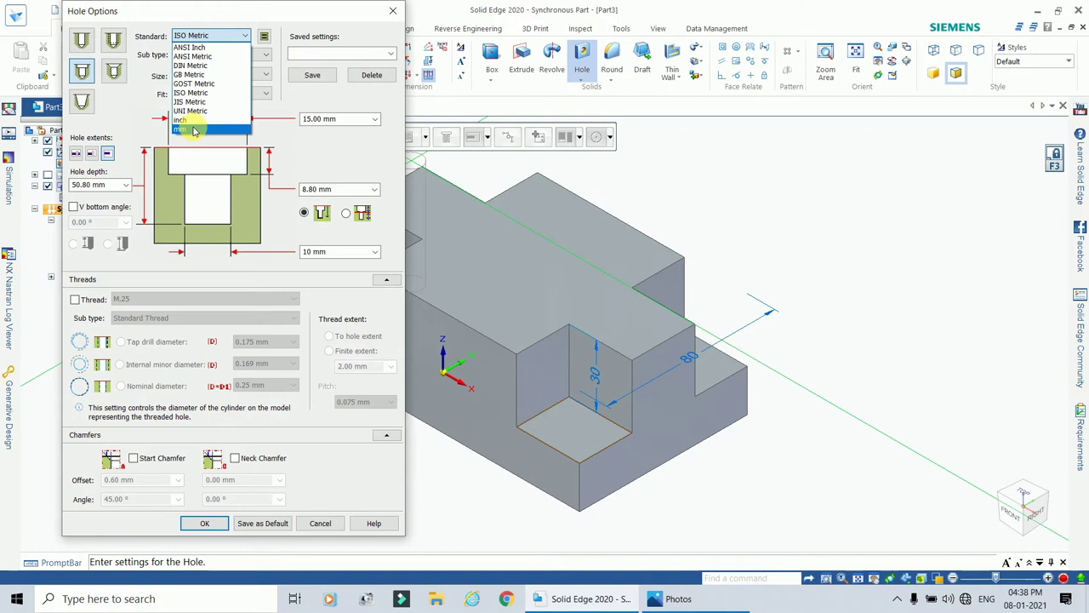
click(194, 130)
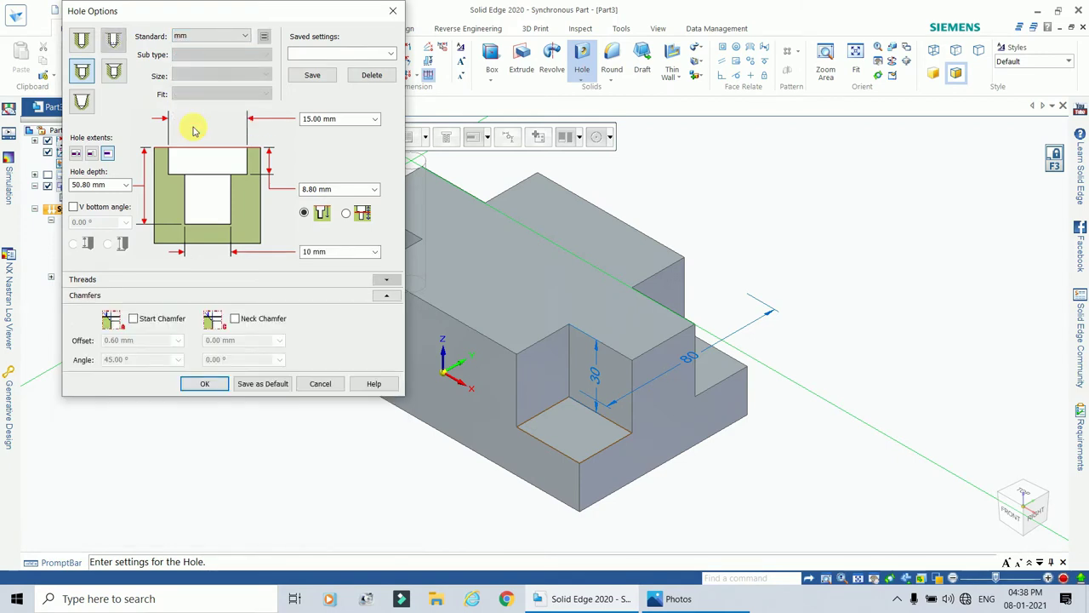
click(76, 154)
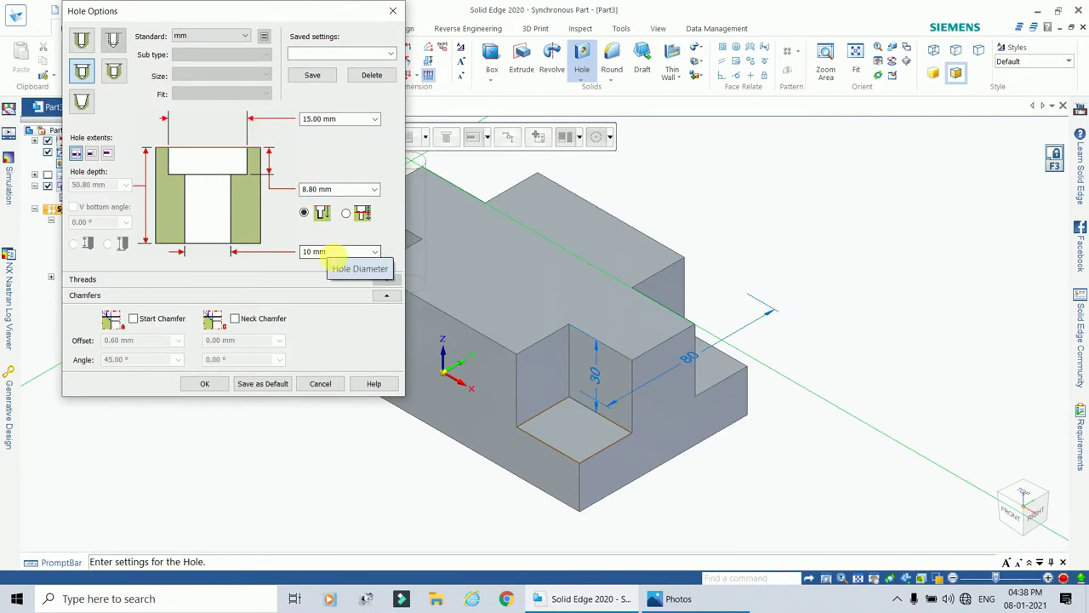
Set the hole diameter to 8 mm, the counterbore depth to 3 mm and the counterbore diameter to 18 mm.
click(312, 252)
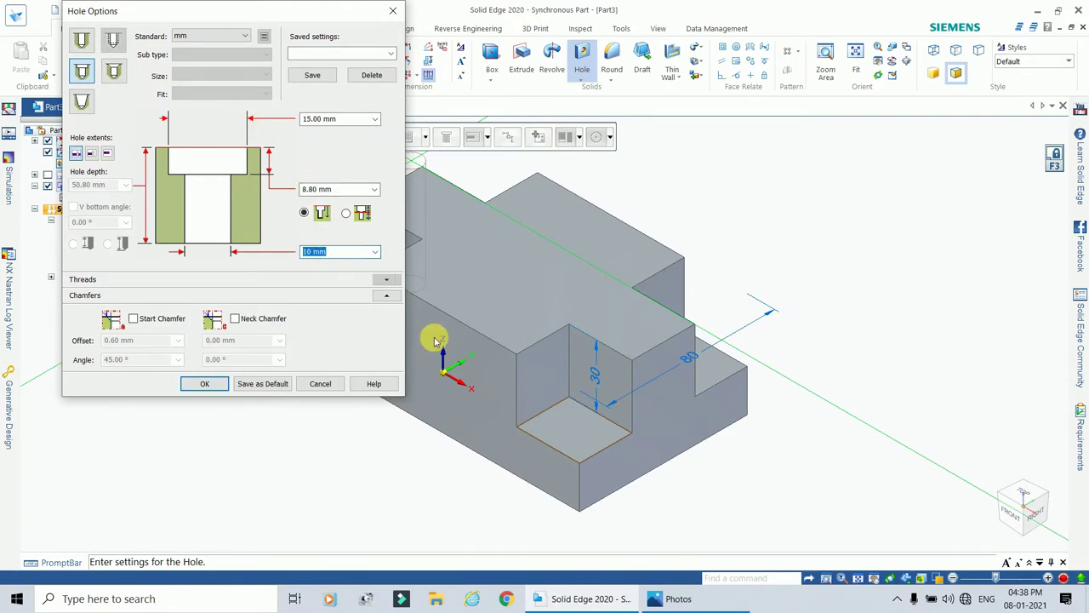
text(8)
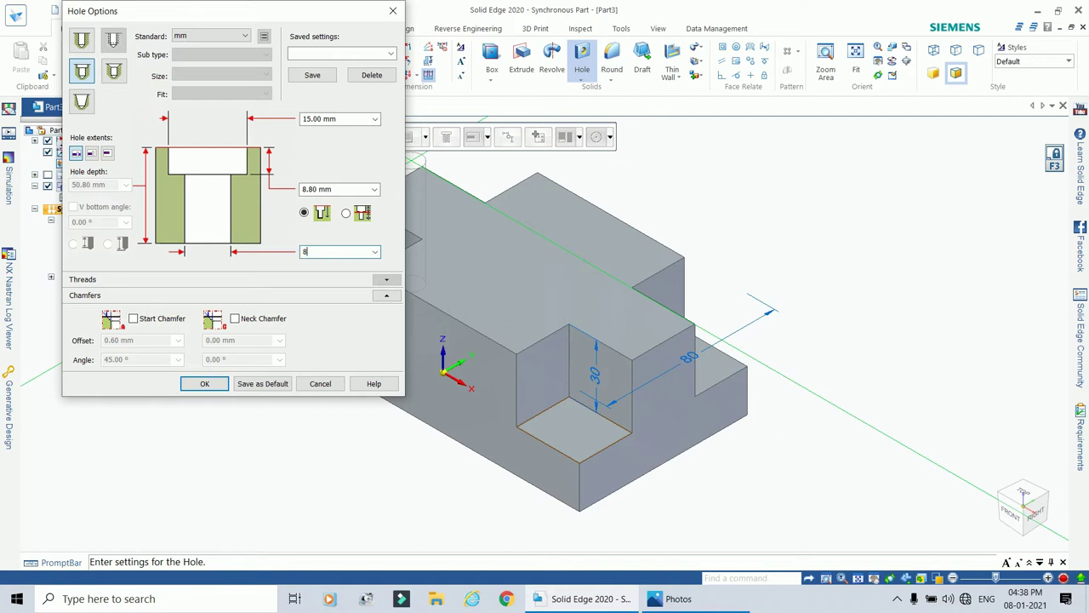
click(344, 190)
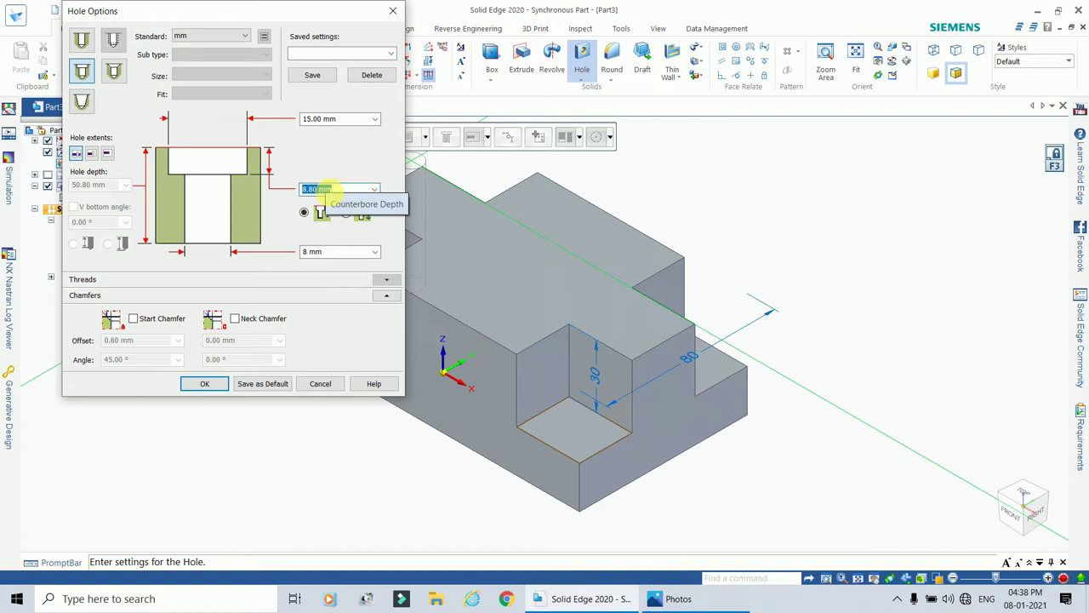
text(3)
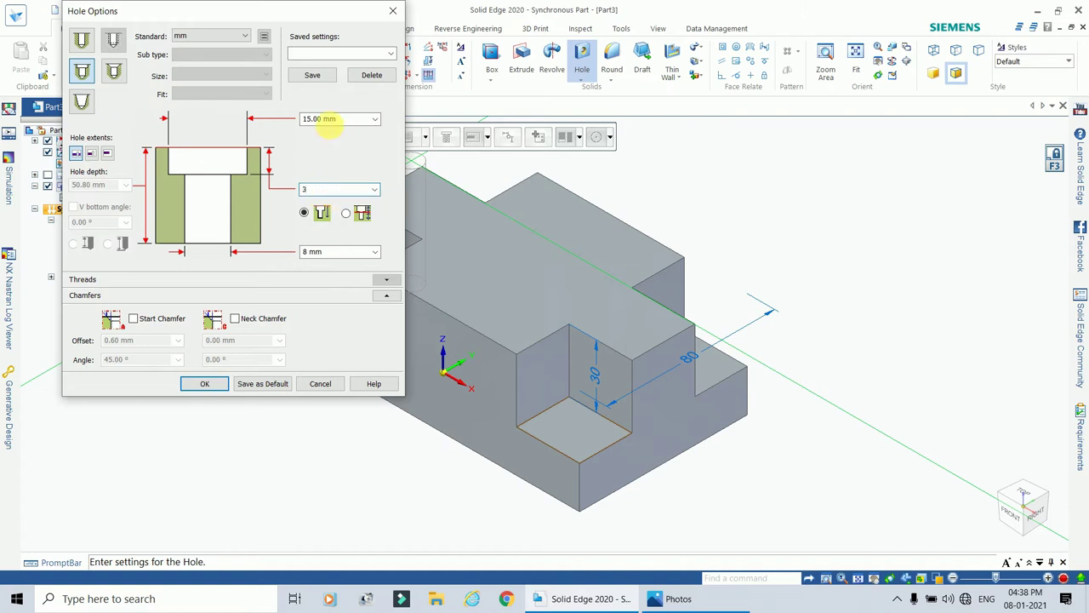
click(319, 118)
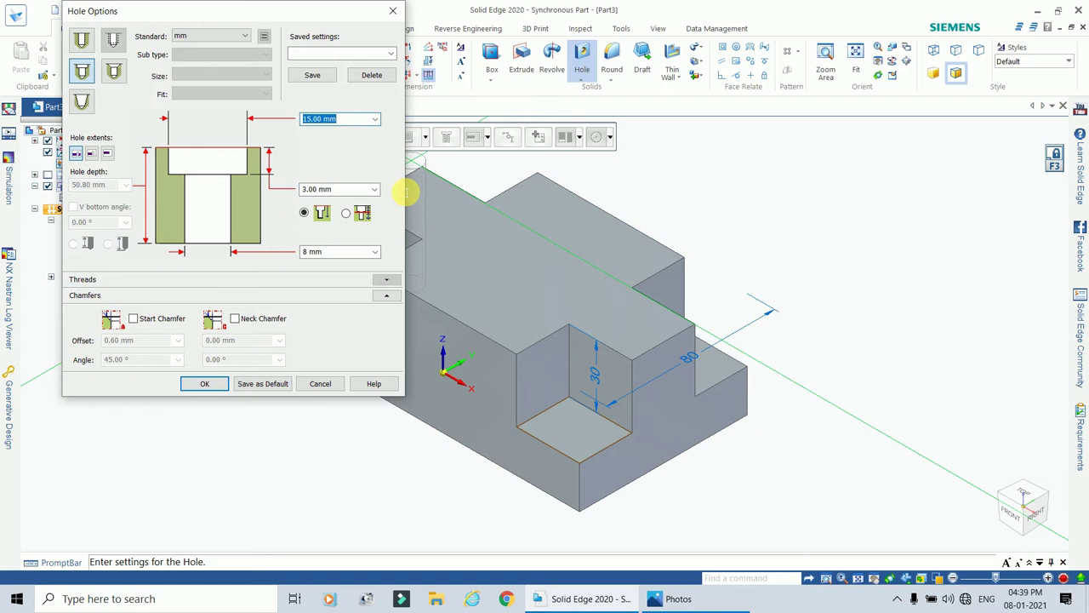
text(18)
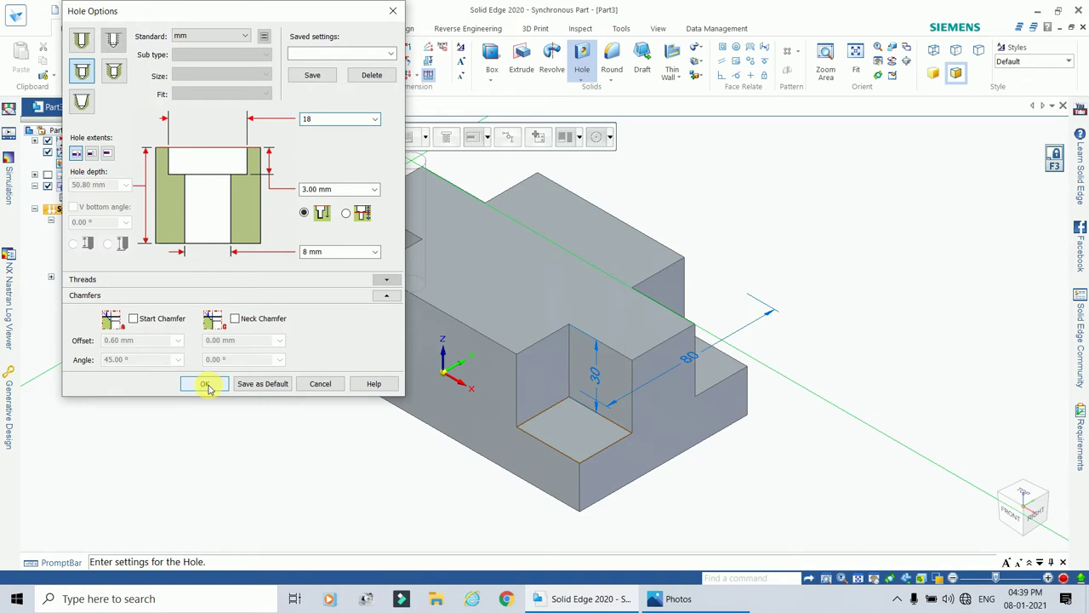
click(208, 384)
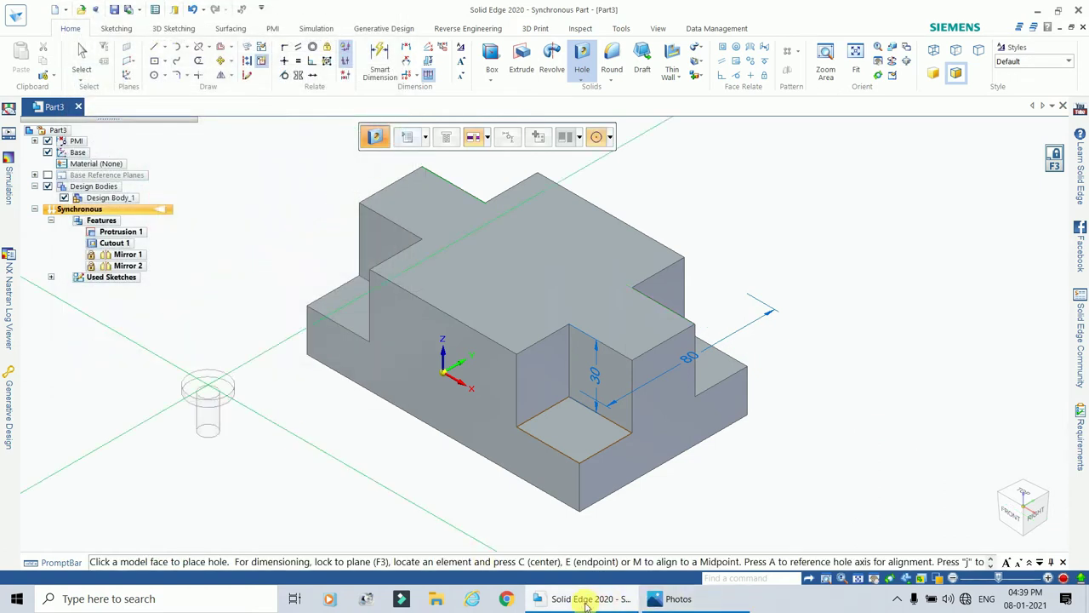
Following the reference drawing in Photos, place the hole on the cutout floor 15 mm from the block's right edge and 12 mm from its front edge.
click(668, 599)
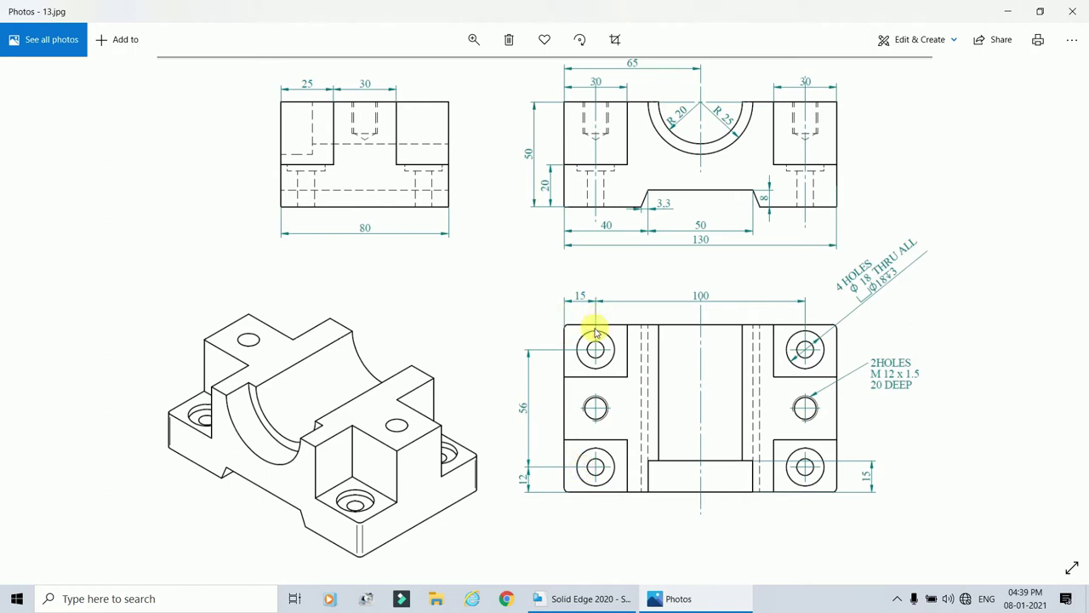
click(557, 598)
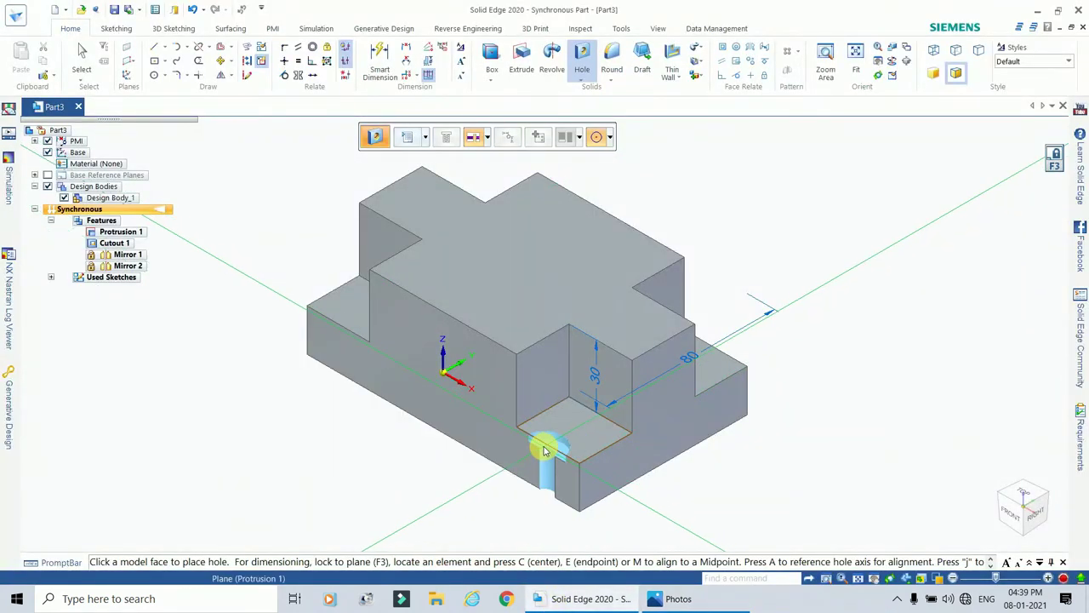
click(666, 601)
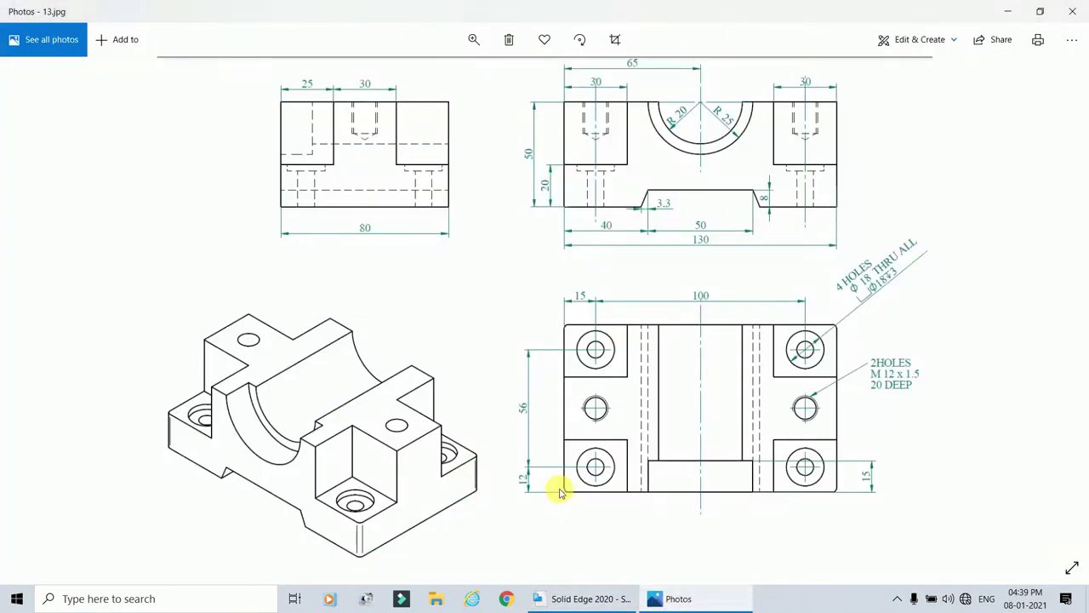
click(586, 597)
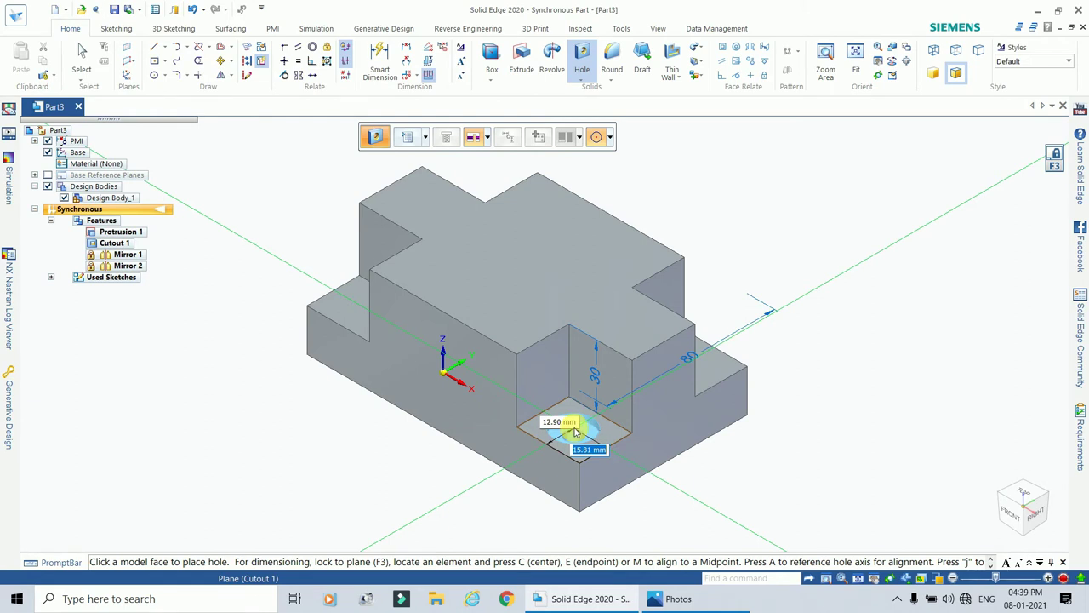
key(Tab)
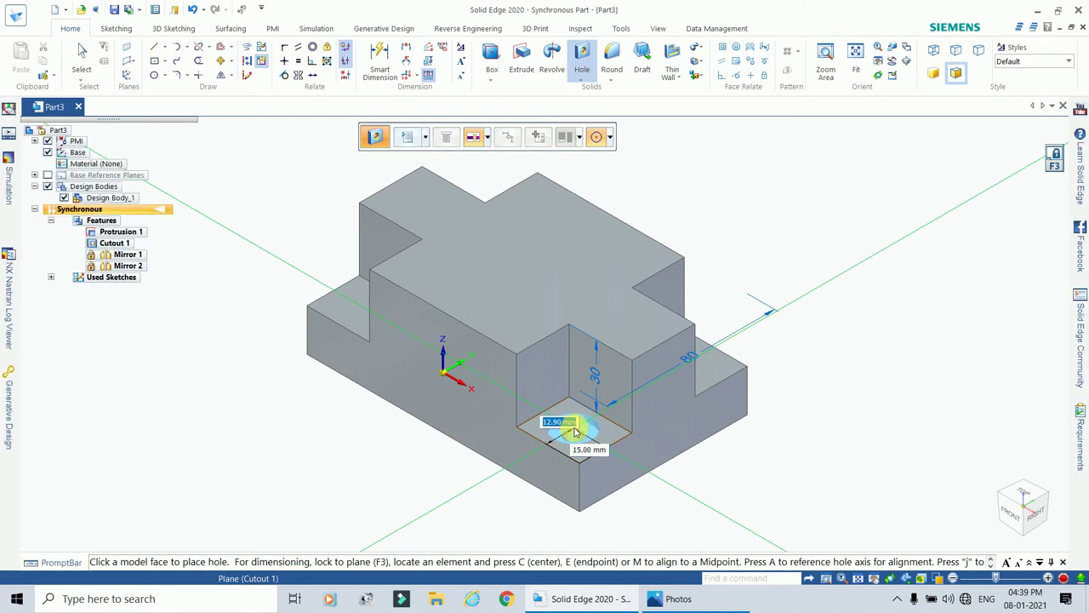
text(15)
key(Return)
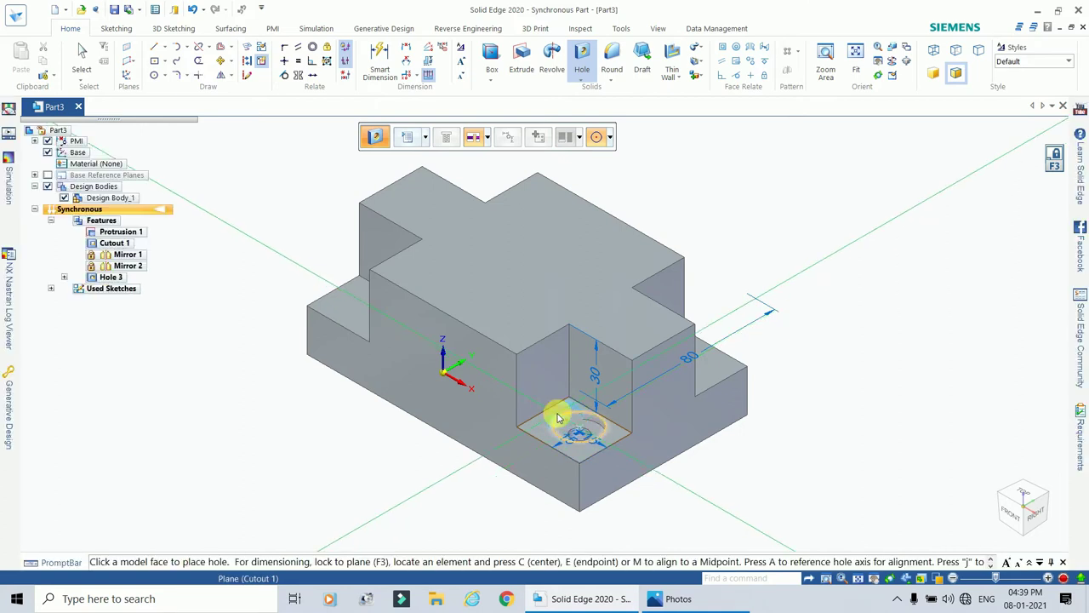
key(Escape)
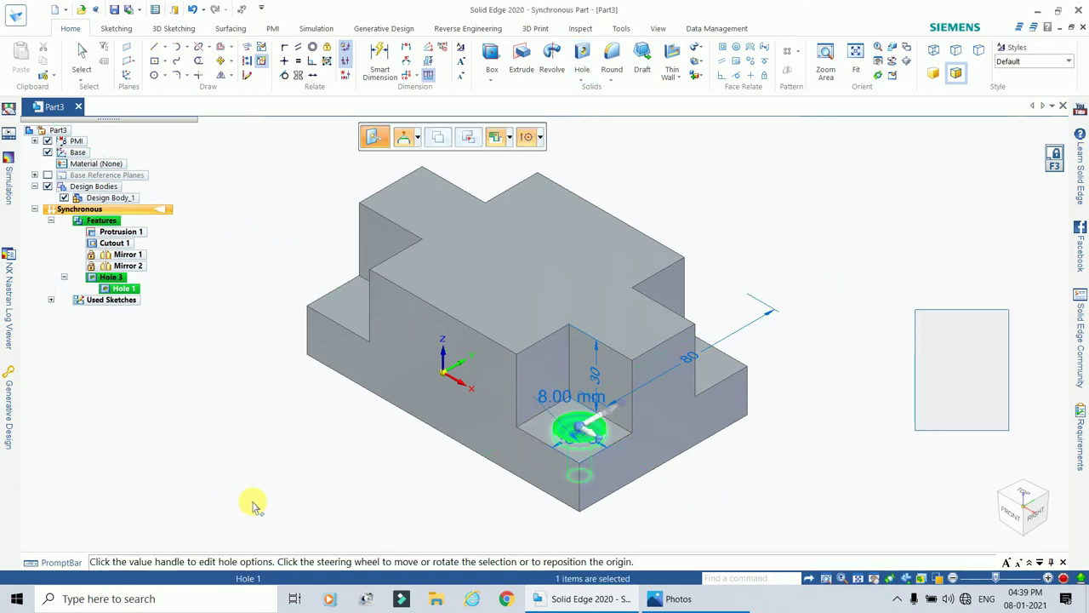
click(250, 503)
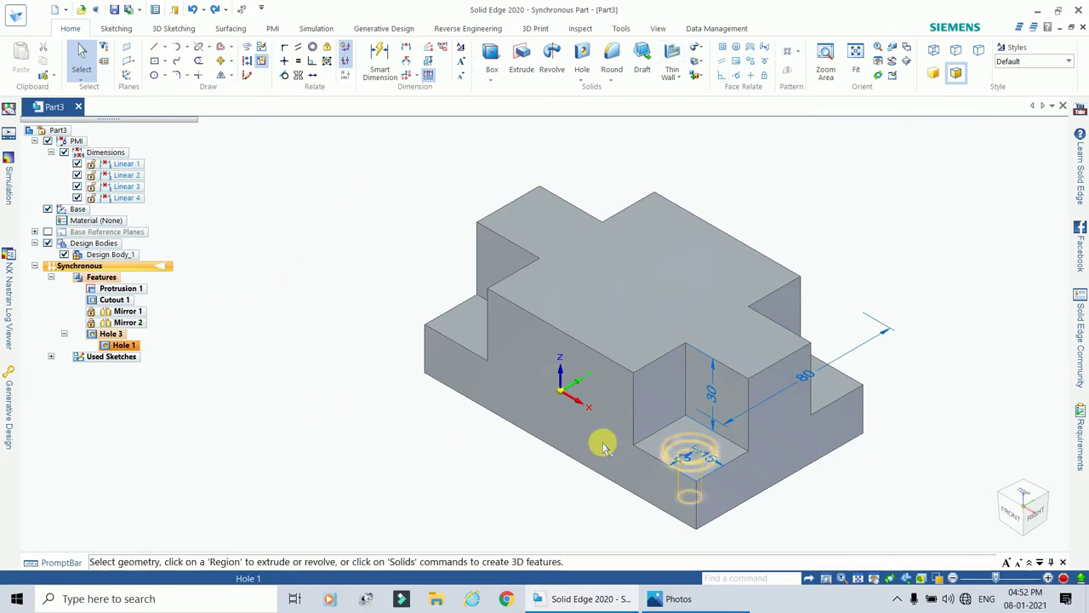
Lay out a 2 by 2 rectangular pattern of the counterbored hole towards the back-left corner, about 108 mm by 61 mm.
click(110, 334)
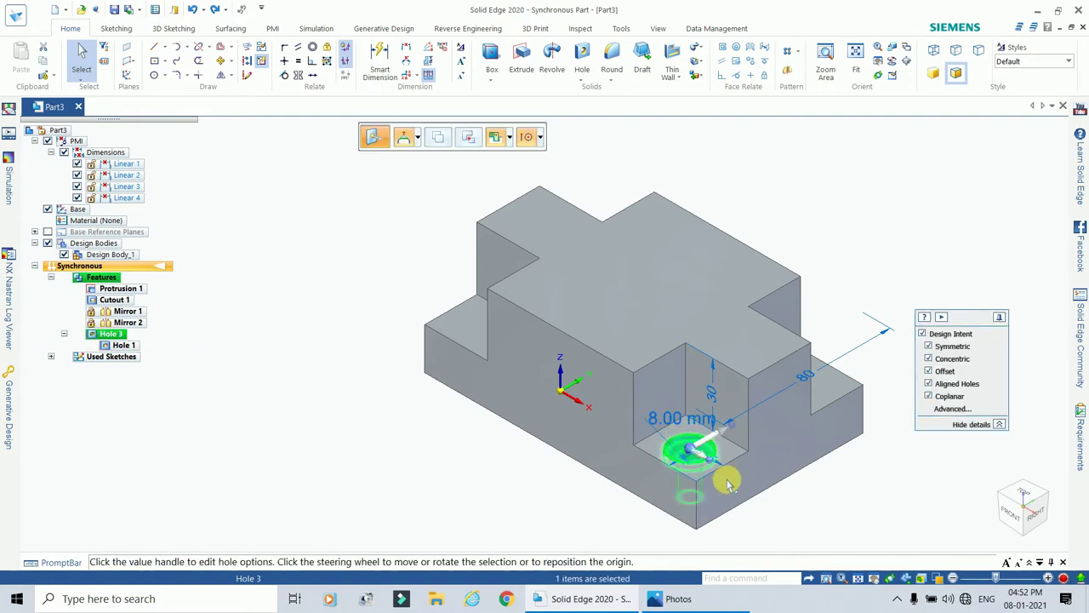
click(790, 53)
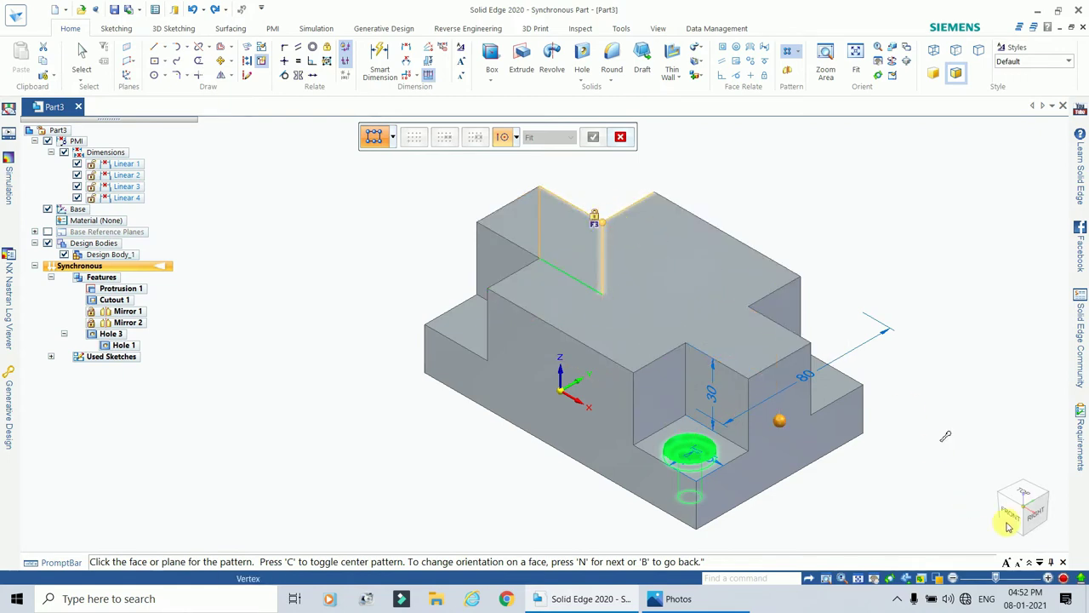
click(1023, 494)
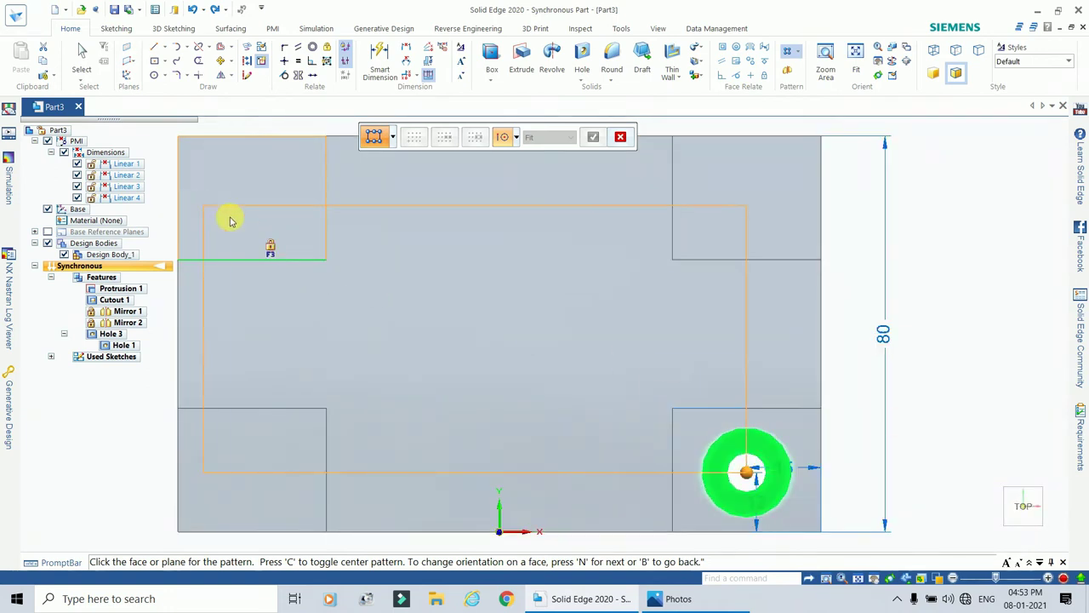
scroll(238, 218, down, 2)
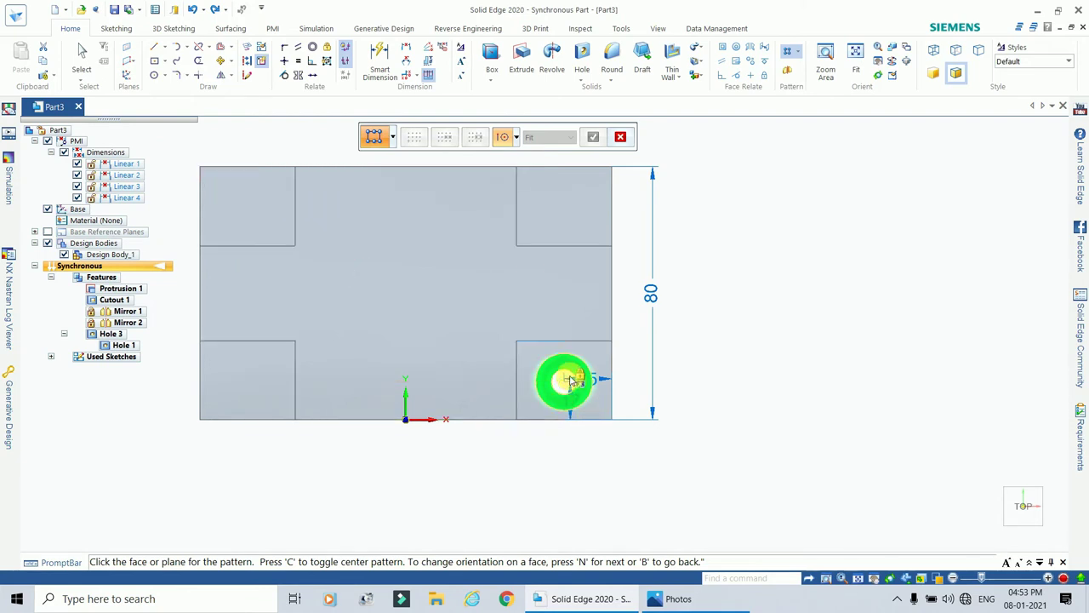
click(222, 191)
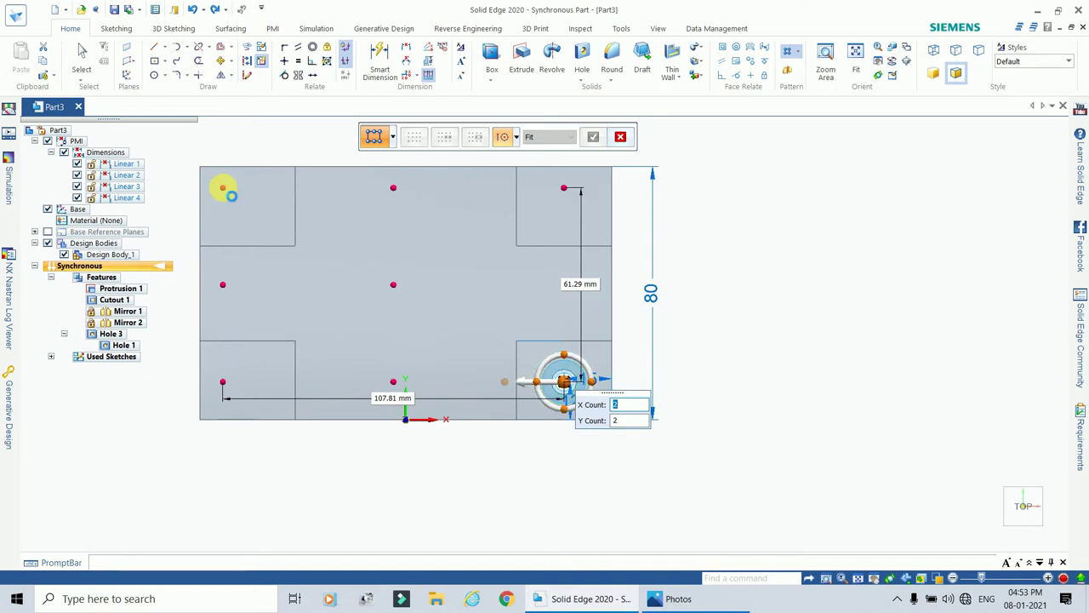
click(608, 406)
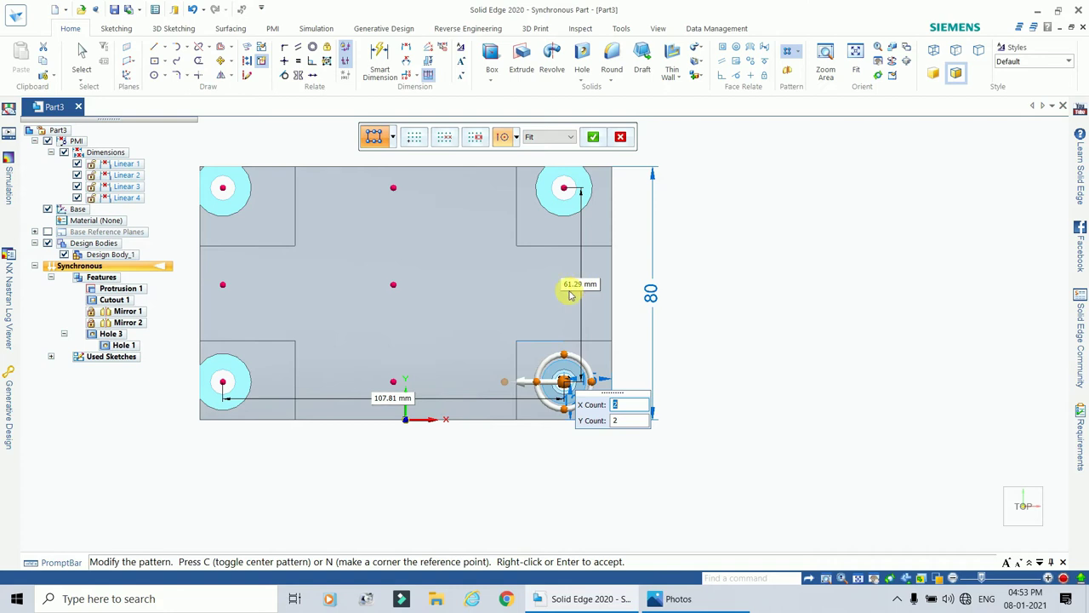
Set the hole pattern's spacing to 100 mm in X and 56 mm in Y per the reference drawing, accept it and restore the home view.
click(673, 598)
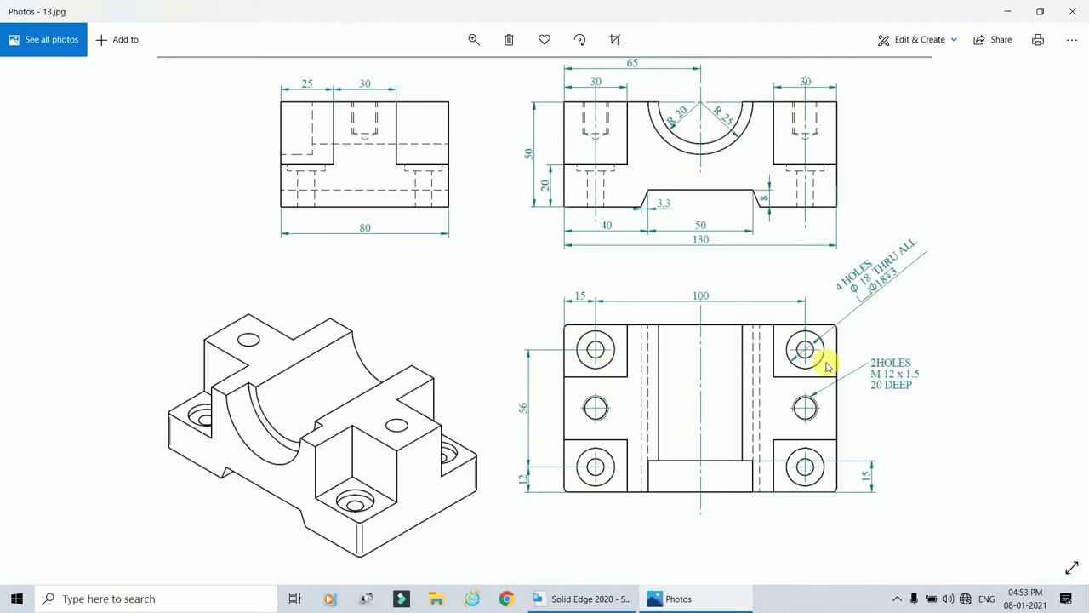
click(587, 599)
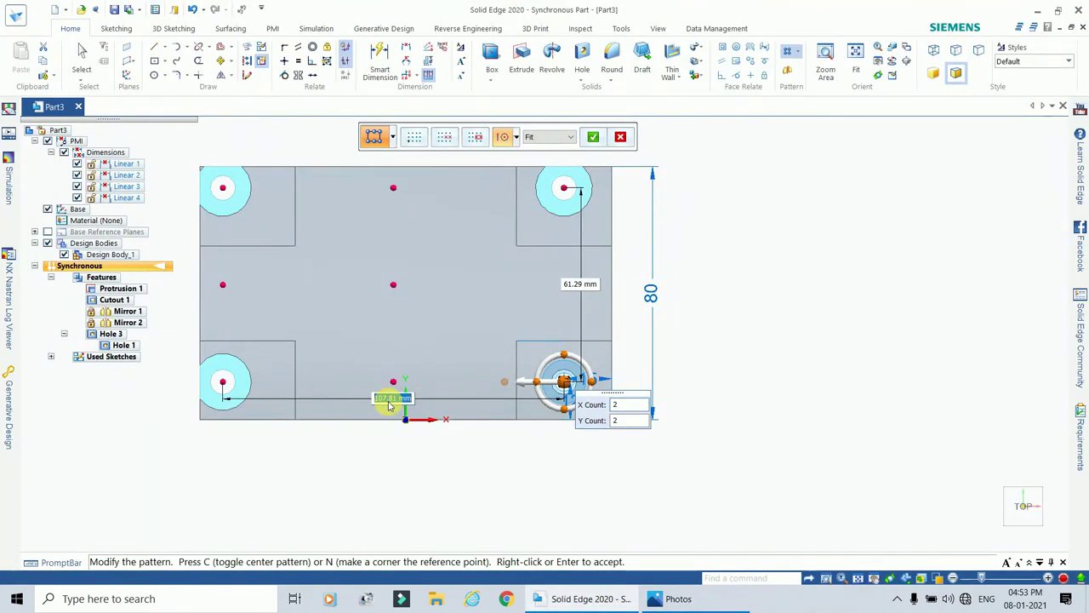
text(100)
key(Return)
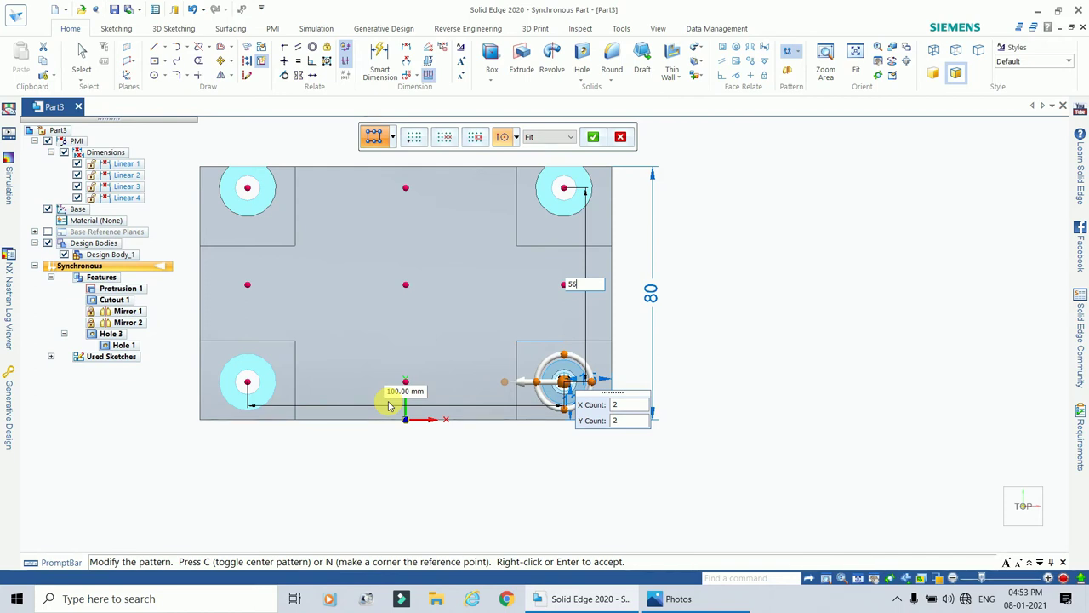
key(Return)
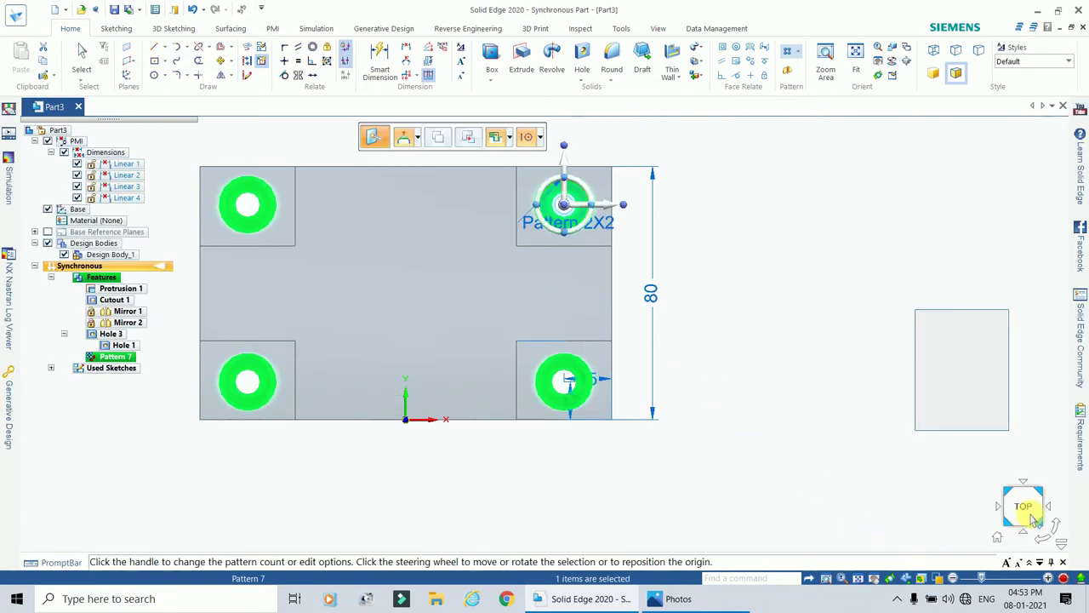
click(1001, 532)
click(741, 263)
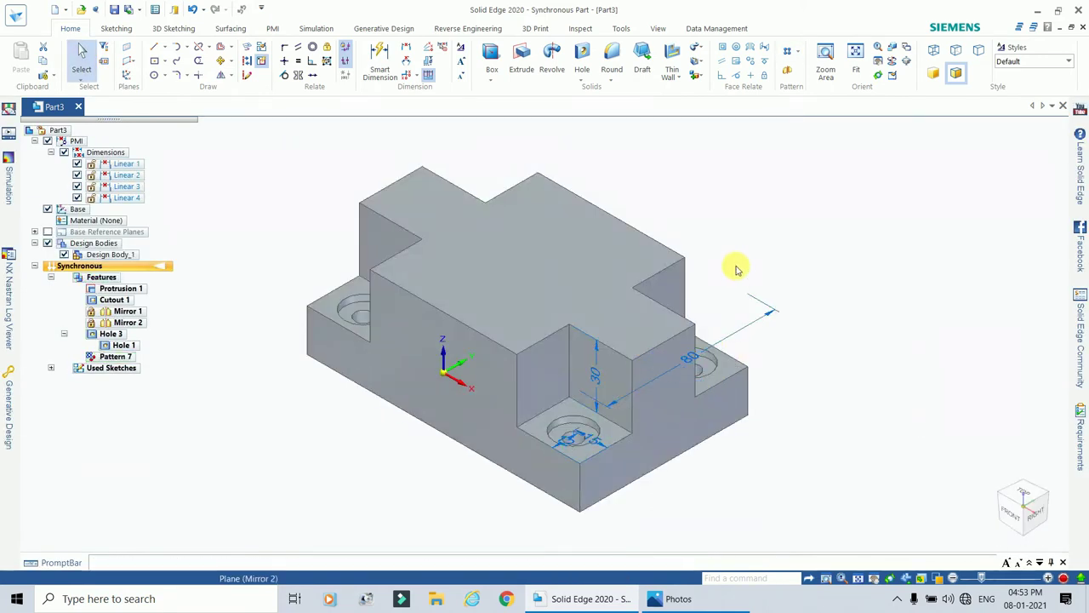
Consult the reference drawing in Photos, return to Solid Edge and start a hole with its placement plane locked to the block's front face.
middle_drag(757, 247, 766, 268)
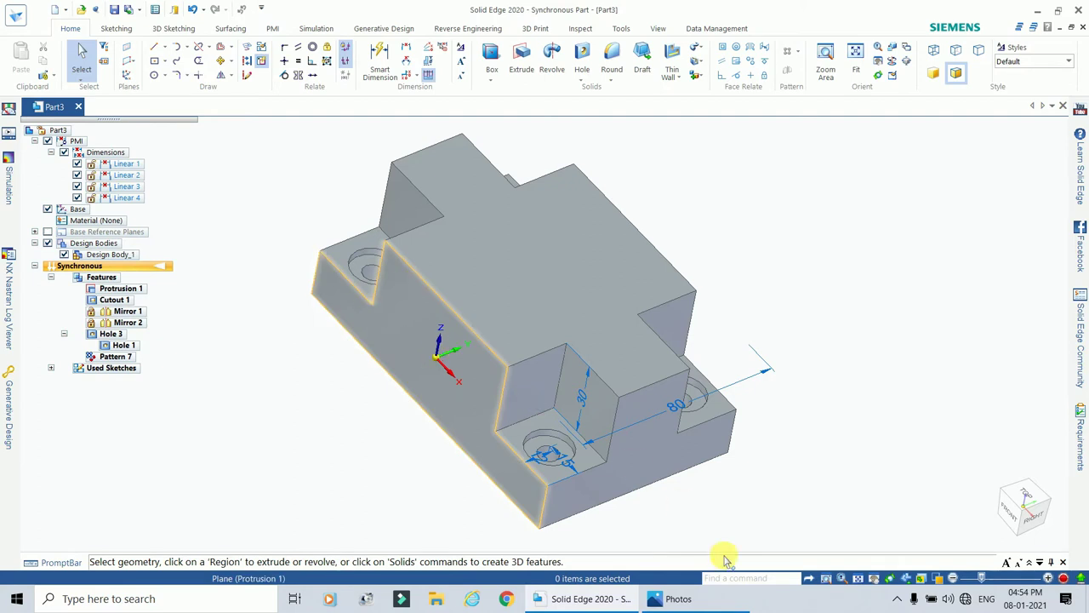
click(668, 599)
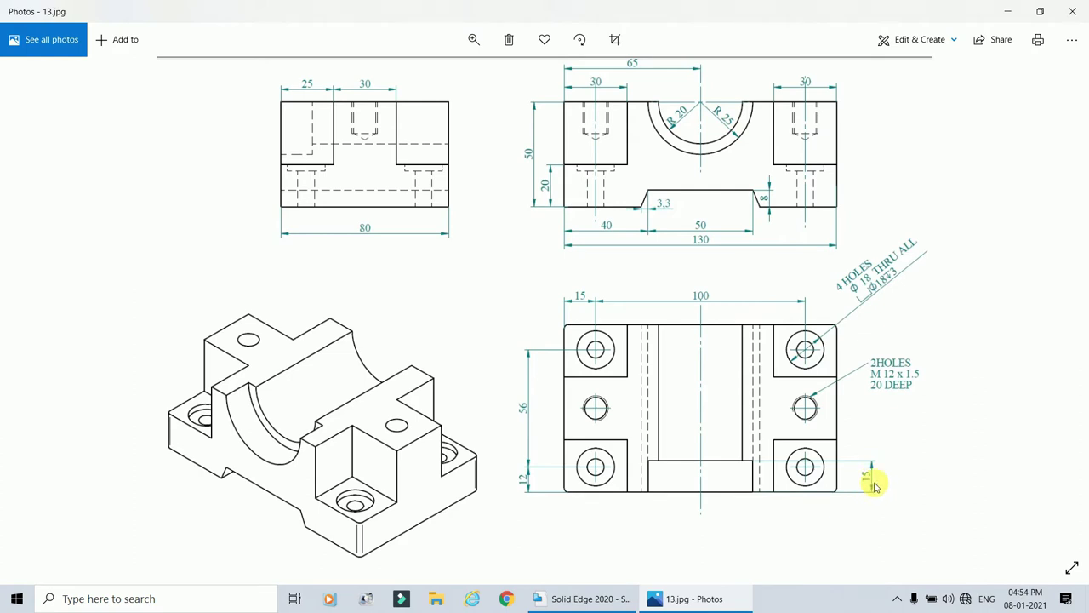
click(550, 600)
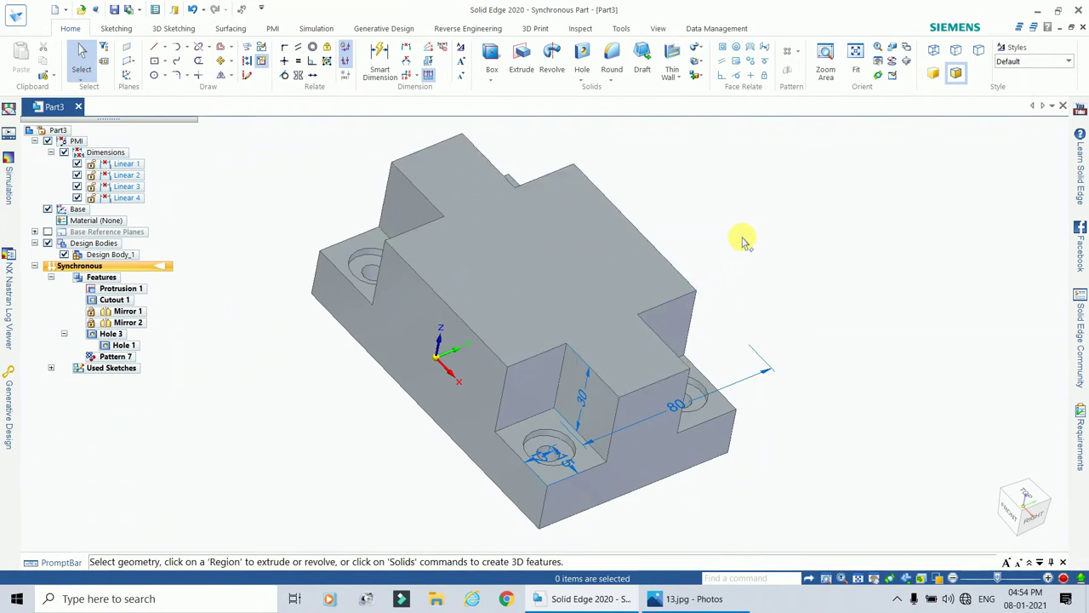
click(581, 55)
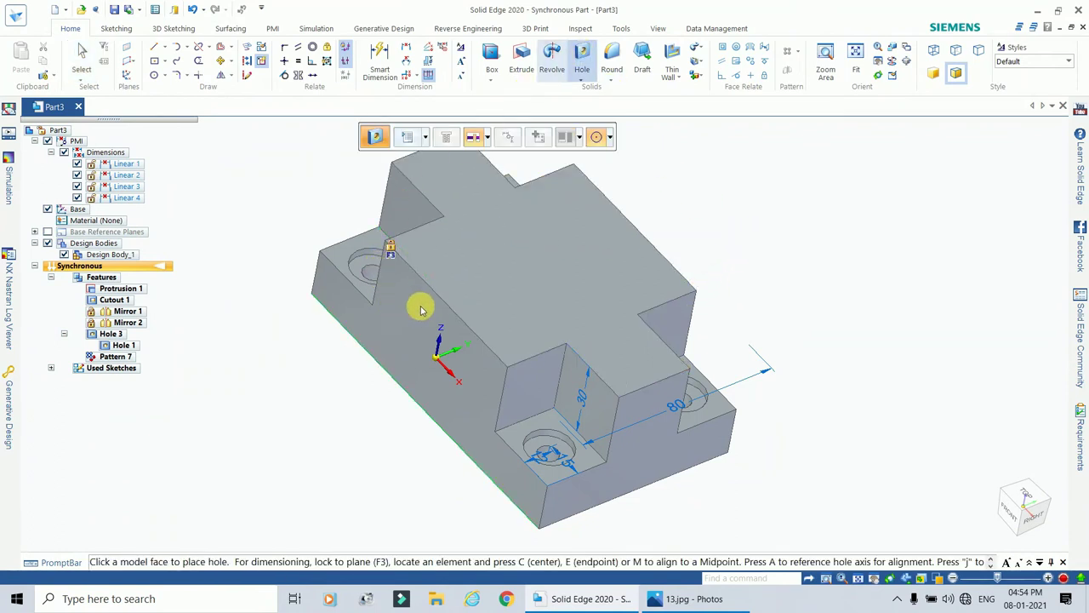
click(383, 260)
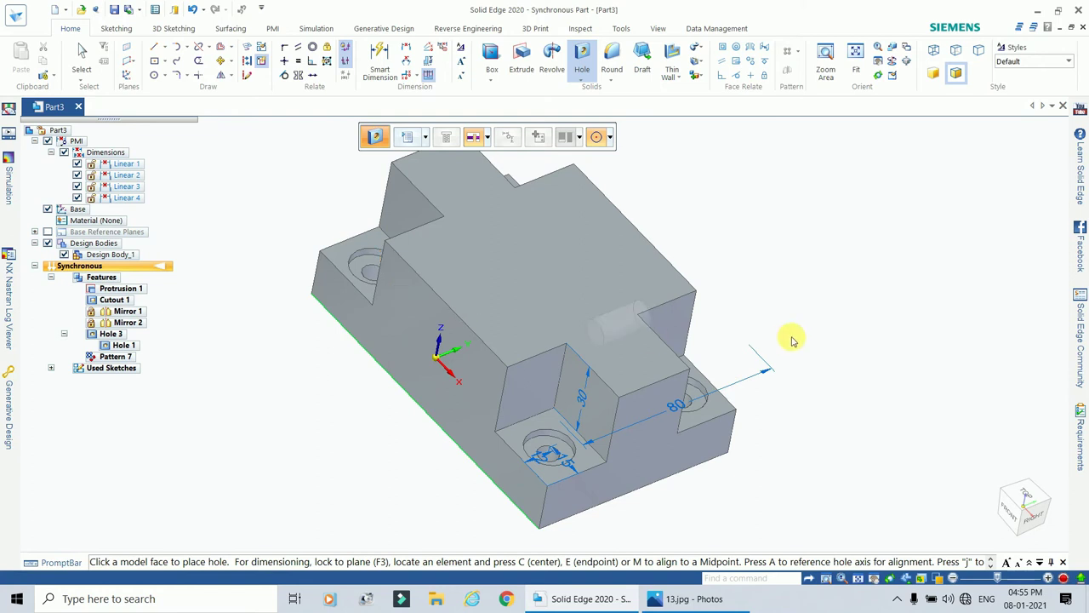
click(1011, 516)
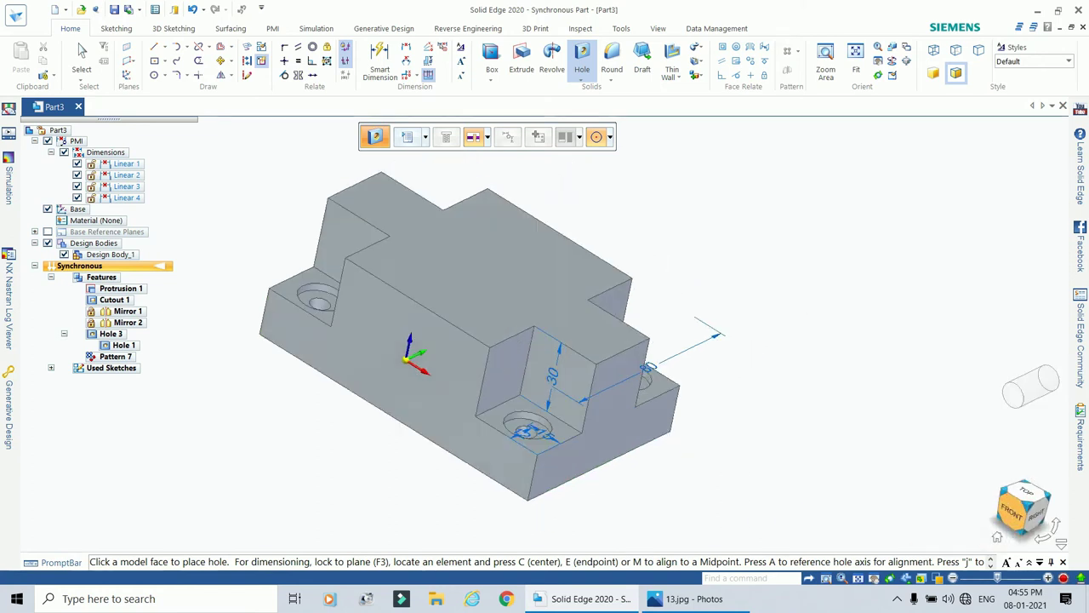
scroll(353, 372, down, 3)
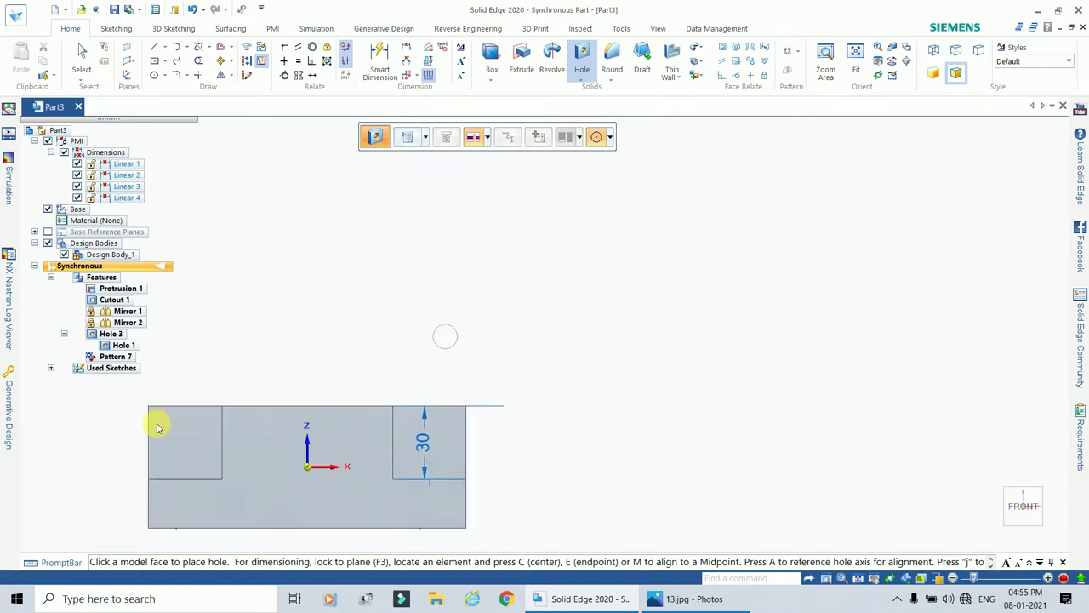
scroll(119, 486, up, 2)
scroll(179, 481, up, 1)
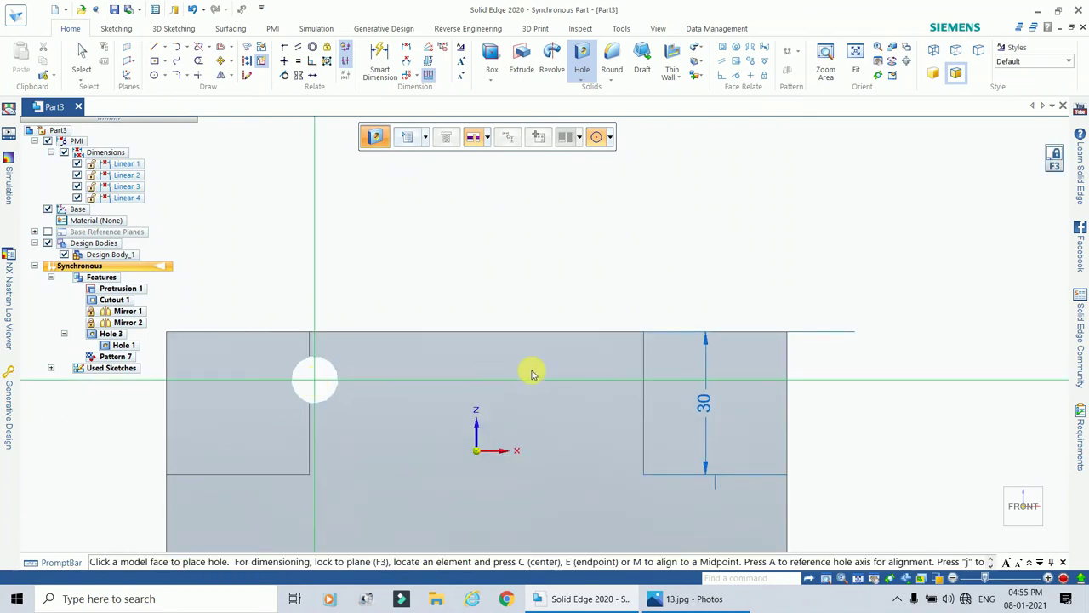
click(1000, 538)
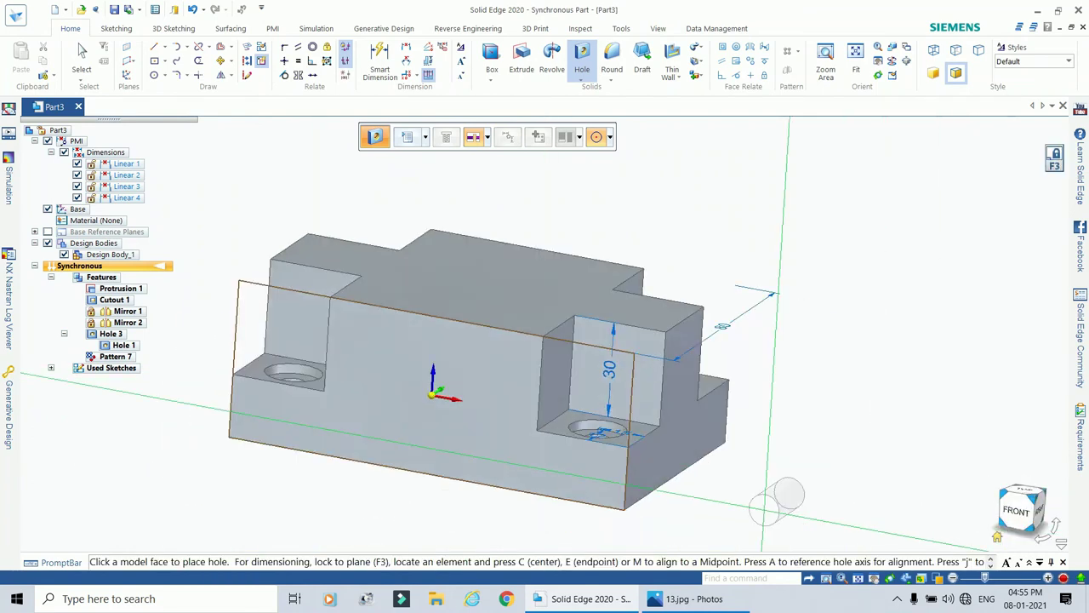
Configure the bore as a counterbored hole using the mm standard.
click(418, 137)
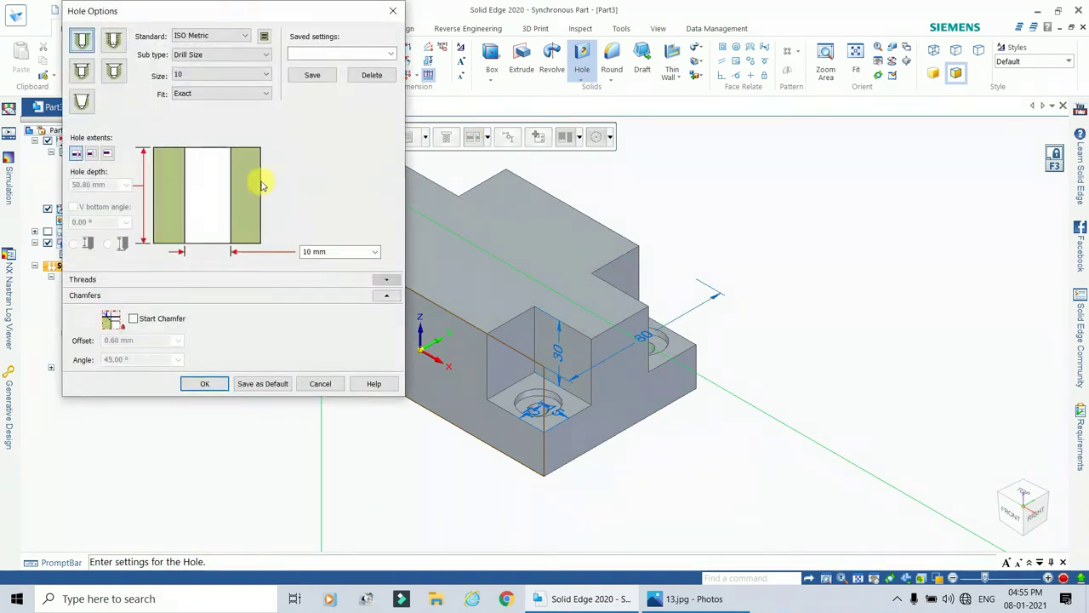
click(82, 72)
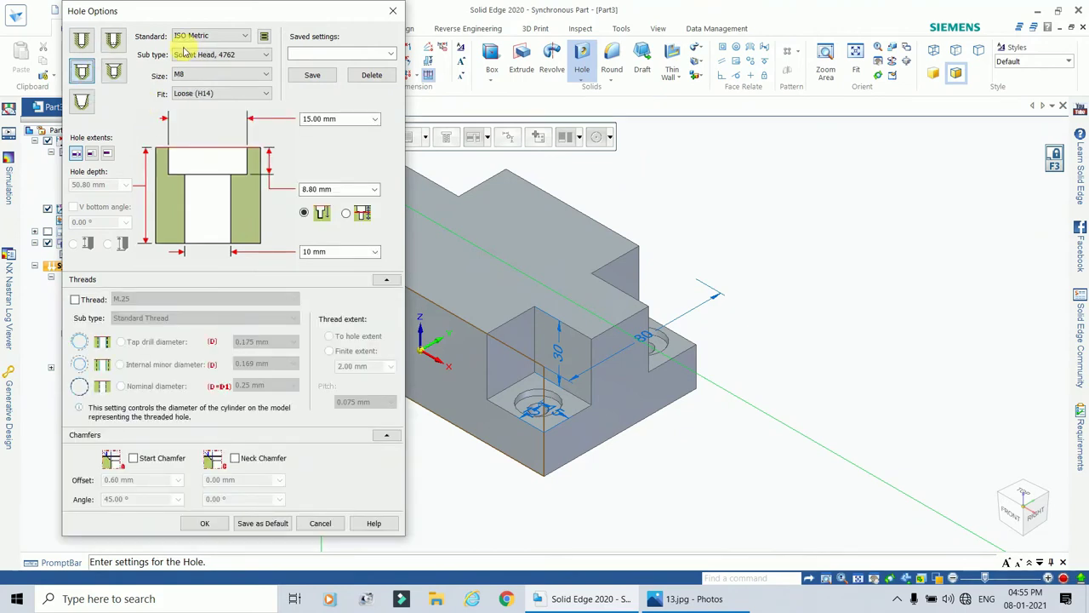
click(212, 36)
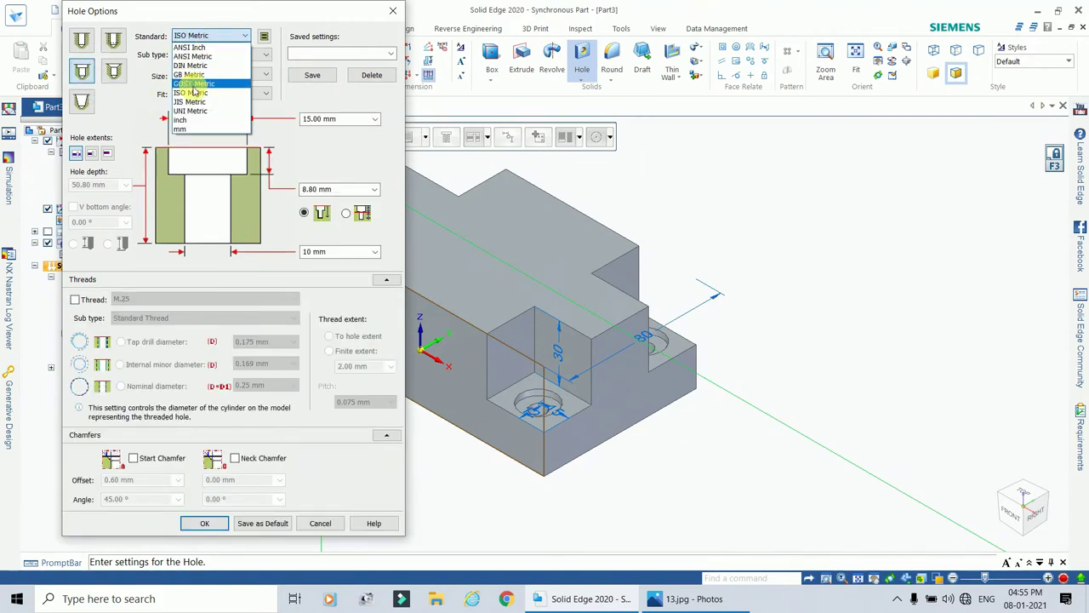
click(180, 129)
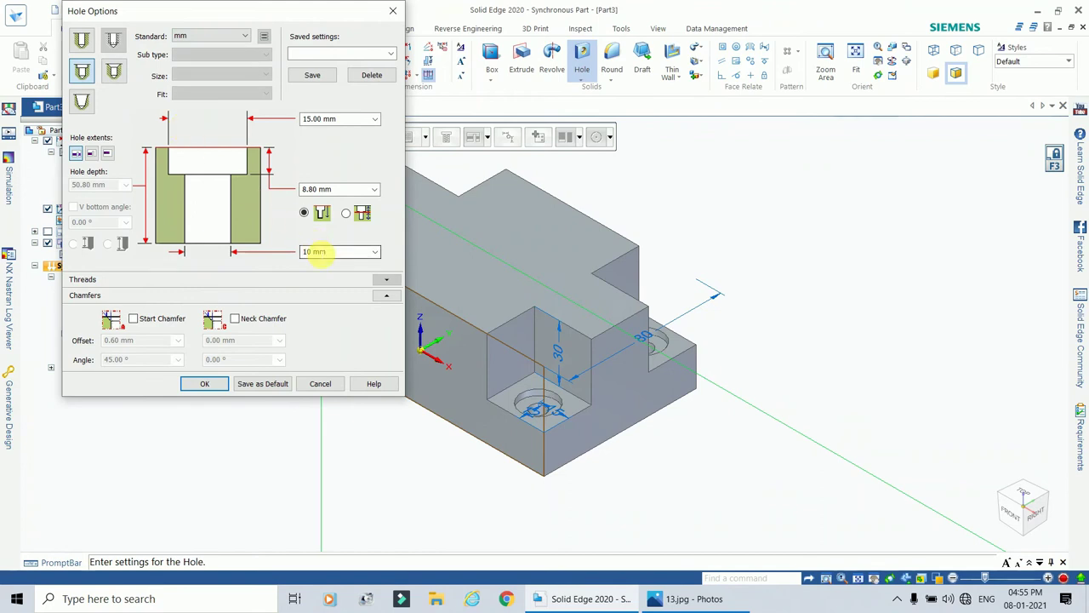
Following the reference drawing in Photos, set the hole diameter to 40 mm, counterbore depth to 15 mm and counterbore diameter to 50 mm.
double_click(315, 251)
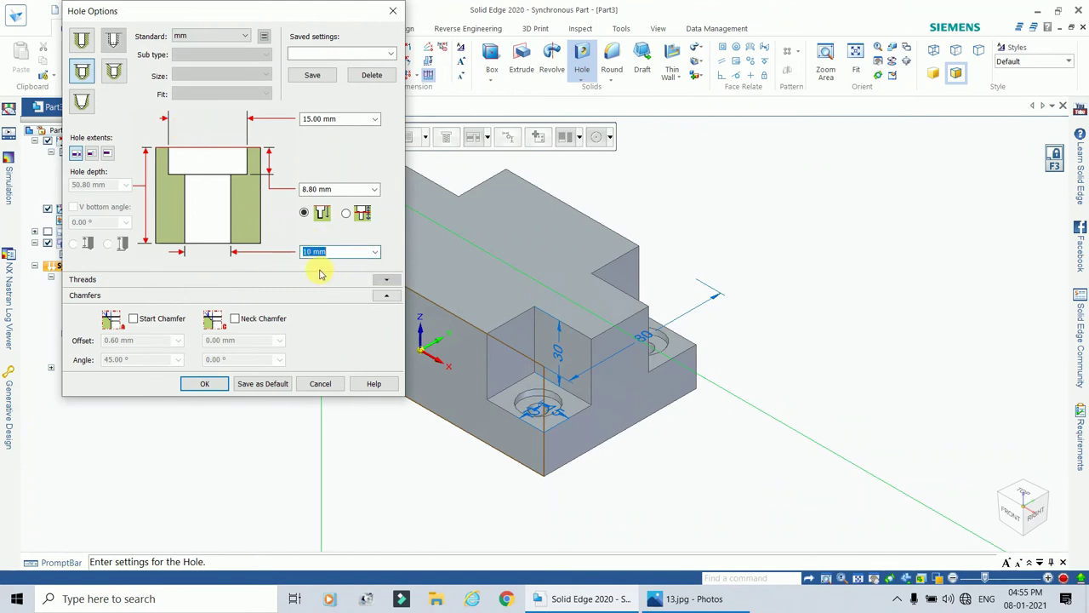
click(700, 599)
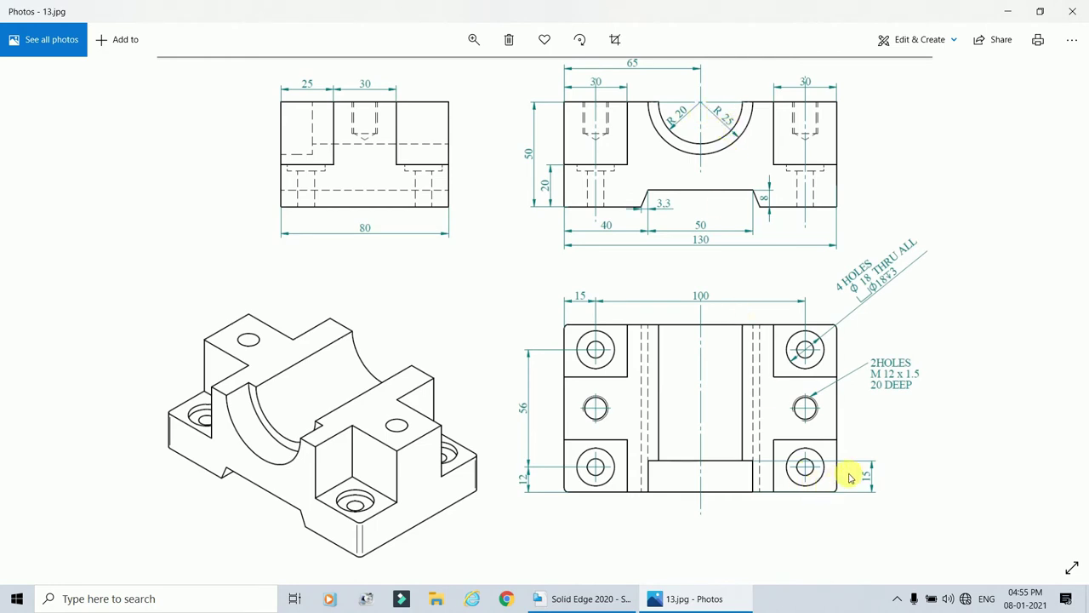
click(584, 598)
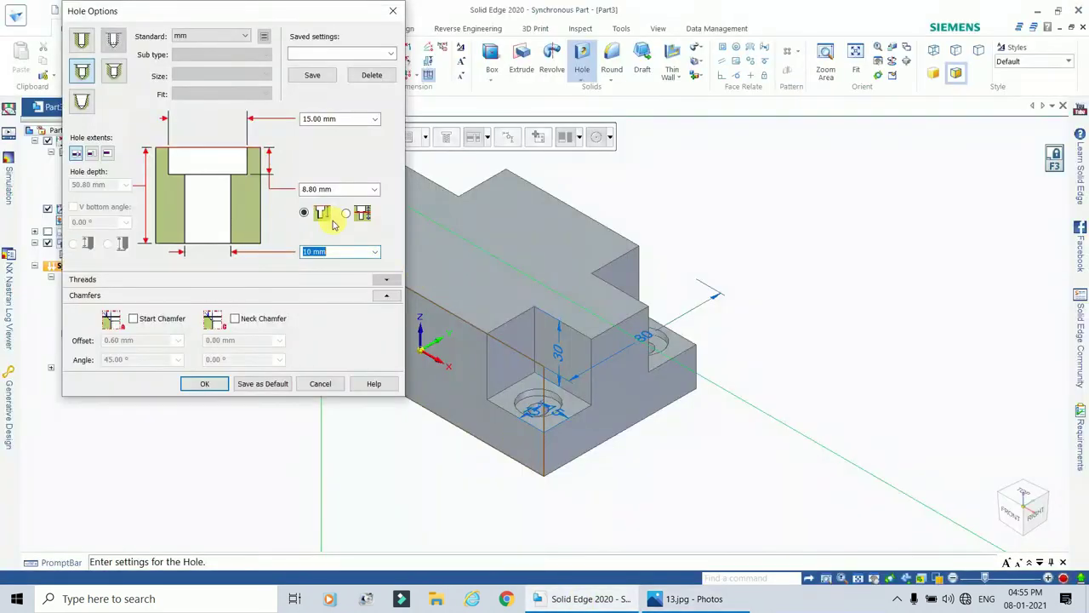
text(40)
key(Tab)
click(319, 189)
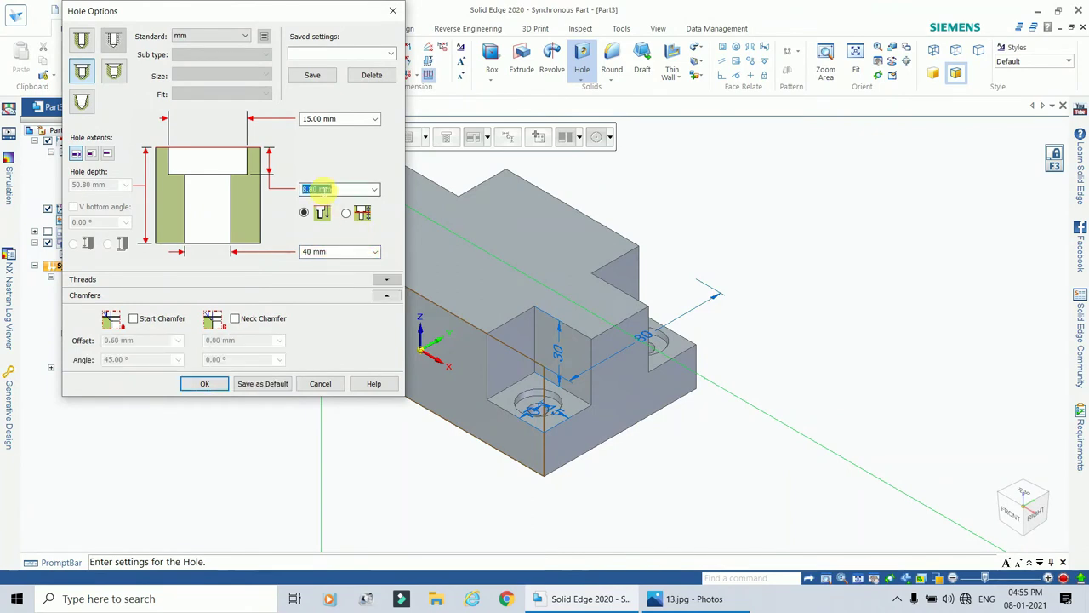
text(15)
click(319, 118)
text(50)
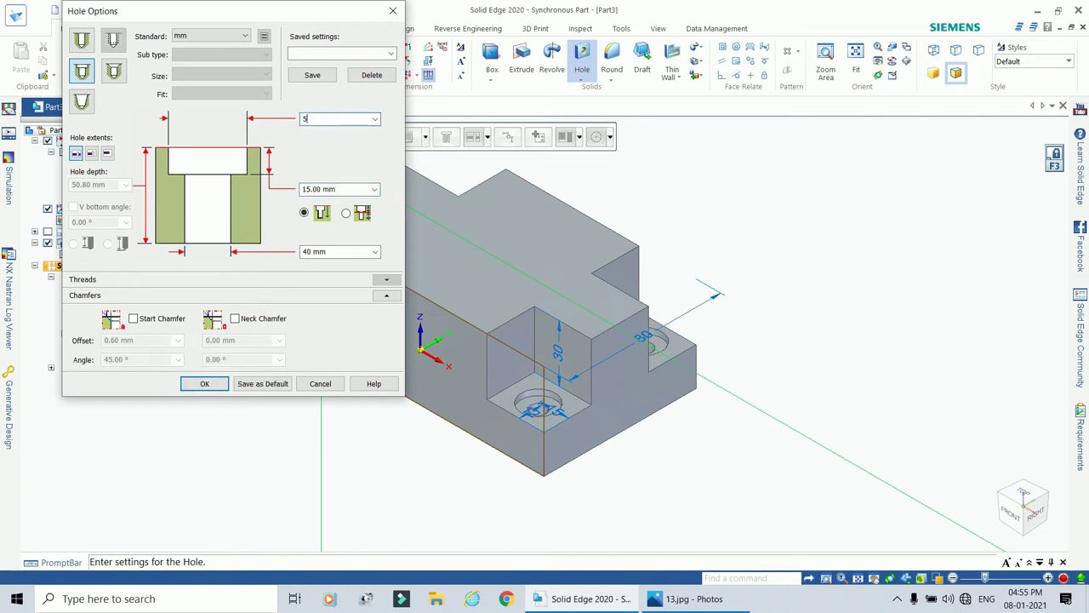
click(205, 384)
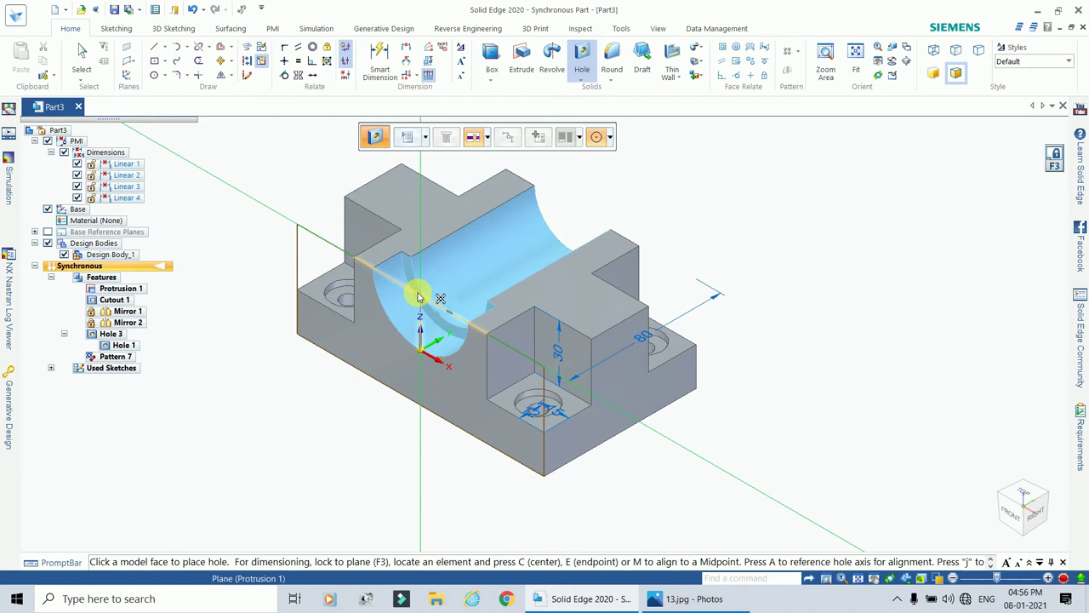
Place the counterbored bore at the midpoint of the front face's top edge and end the Hole command.
click(417, 296)
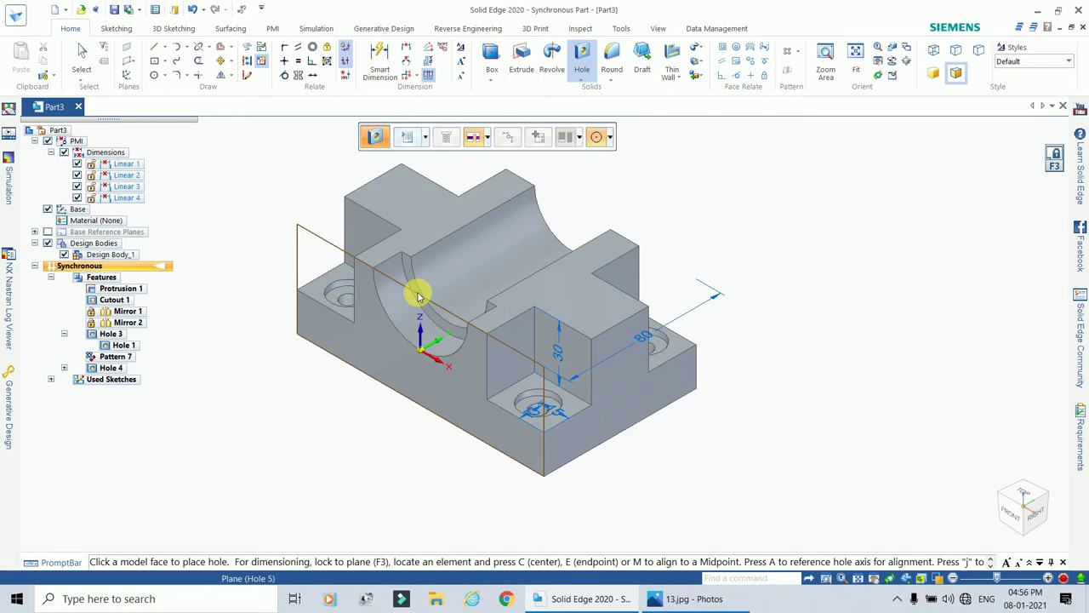
scroll(510, 318, down, 3)
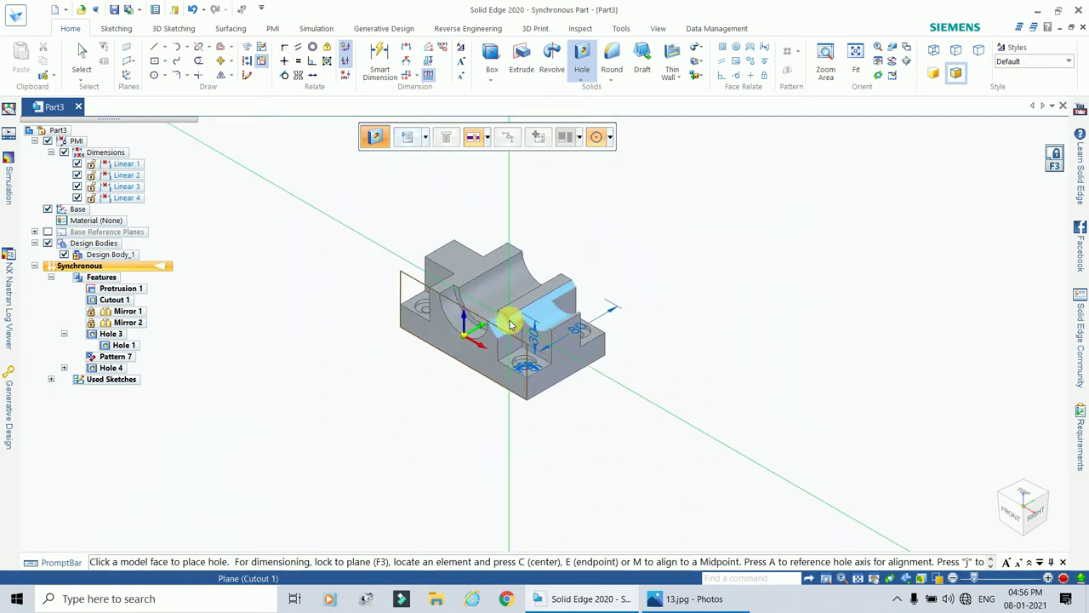
right_click(355, 277)
scroll(354, 277, up, 2)
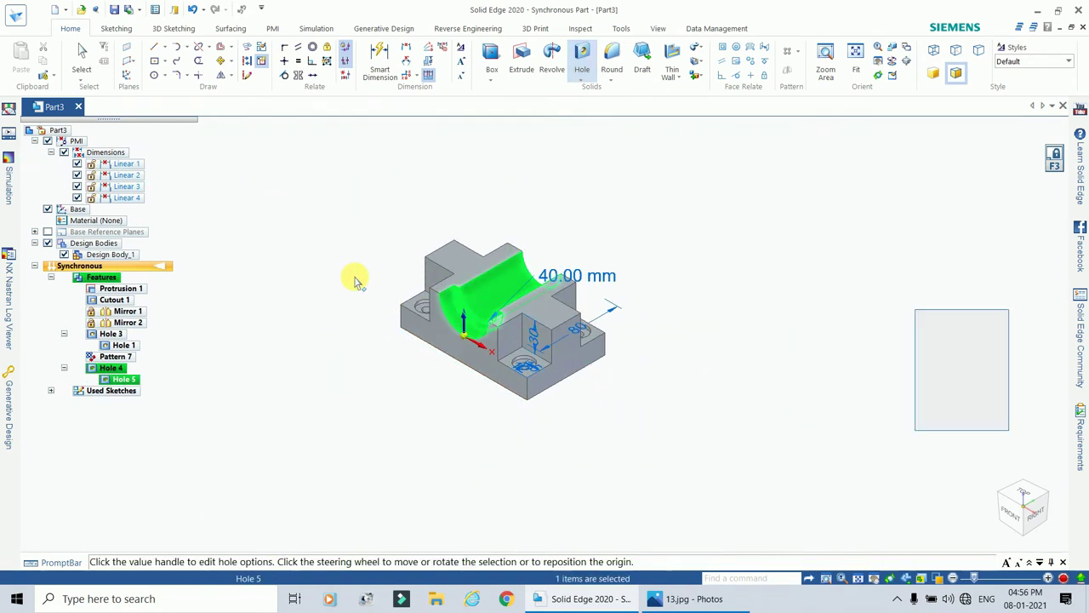
click(392, 310)
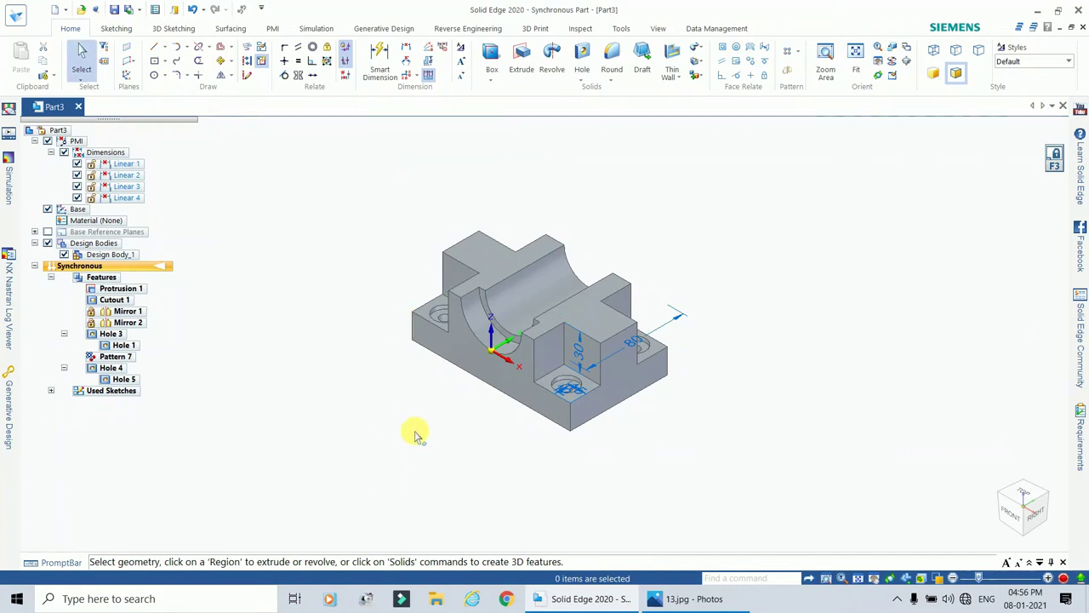
scroll(355, 358, up, 2)
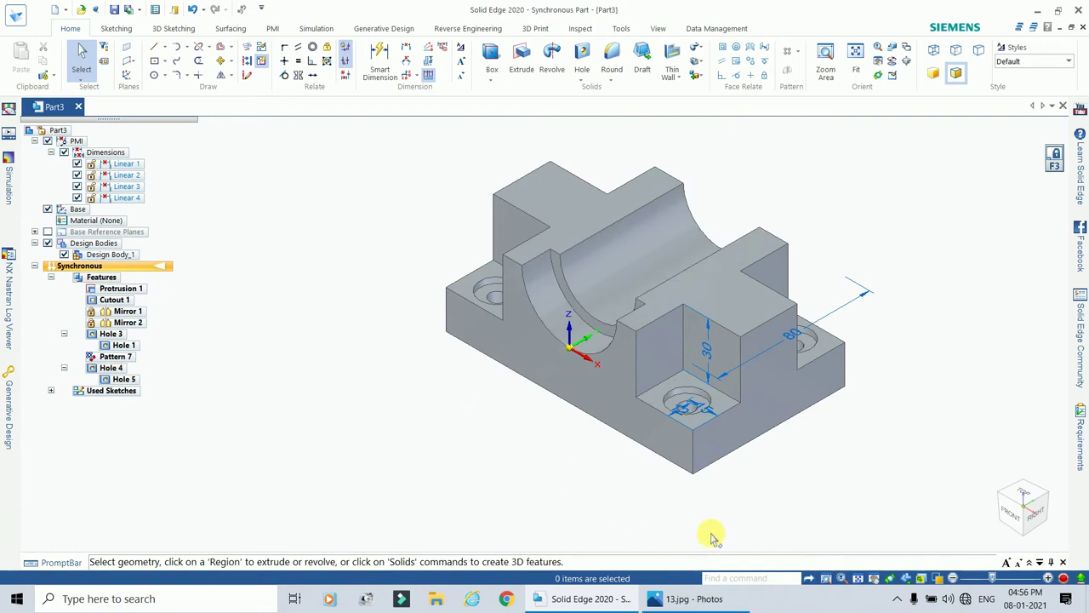
Check the threaded hole callout on the reference drawing in Photos, and start a new hole in Solid Edge with the front-face plane lock released.
click(688, 599)
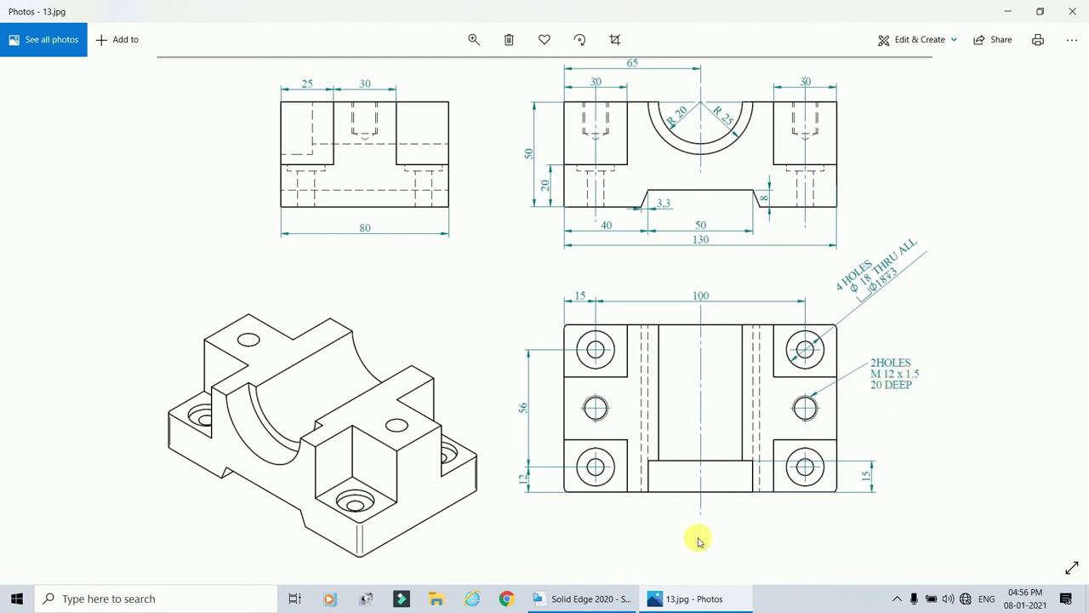
click(587, 600)
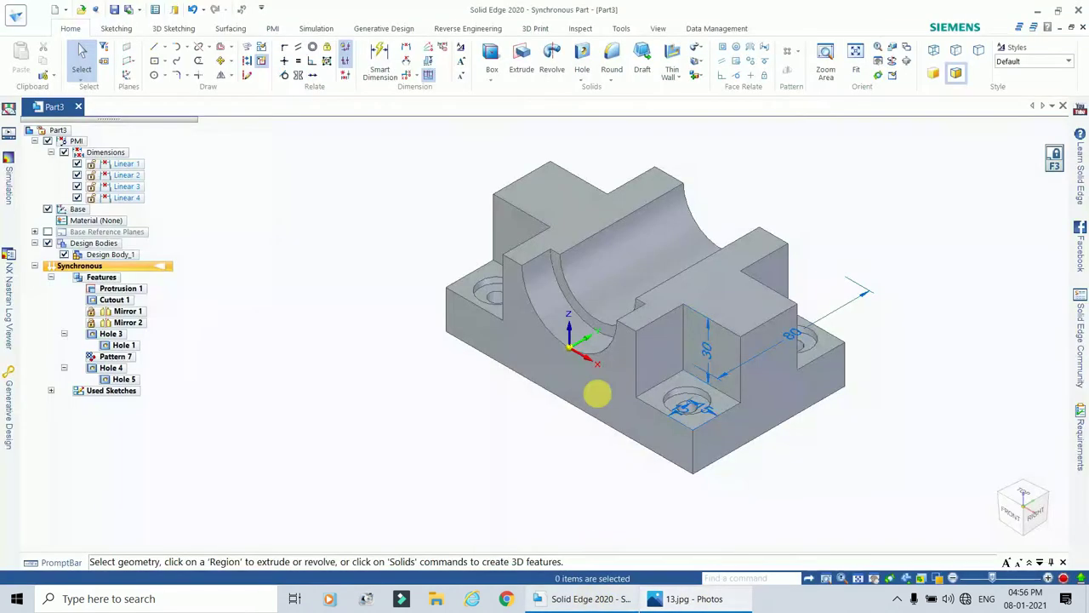
click(581, 53)
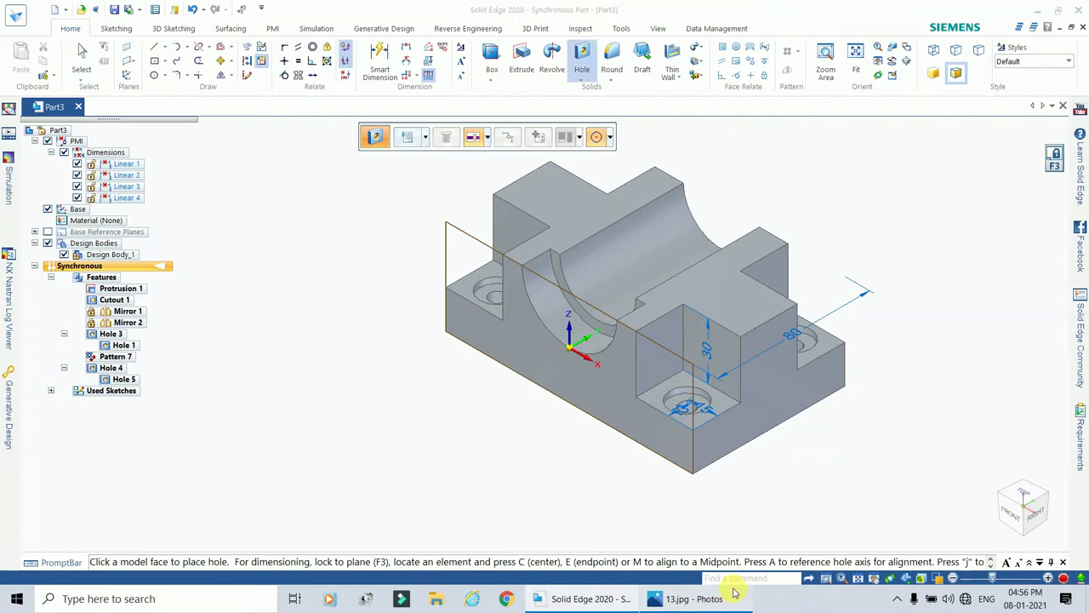
click(734, 593)
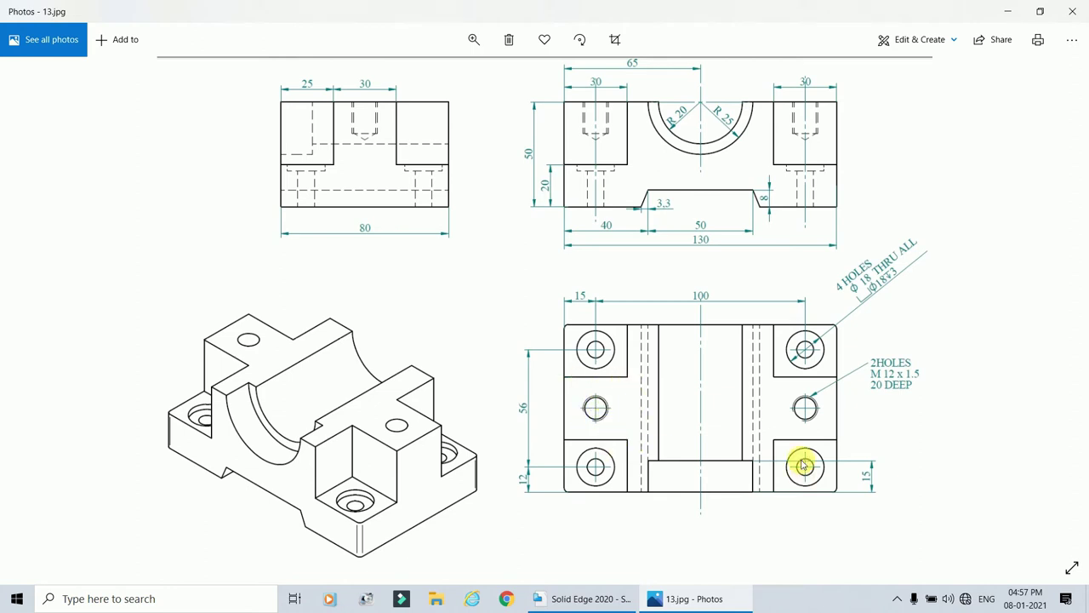
click(569, 600)
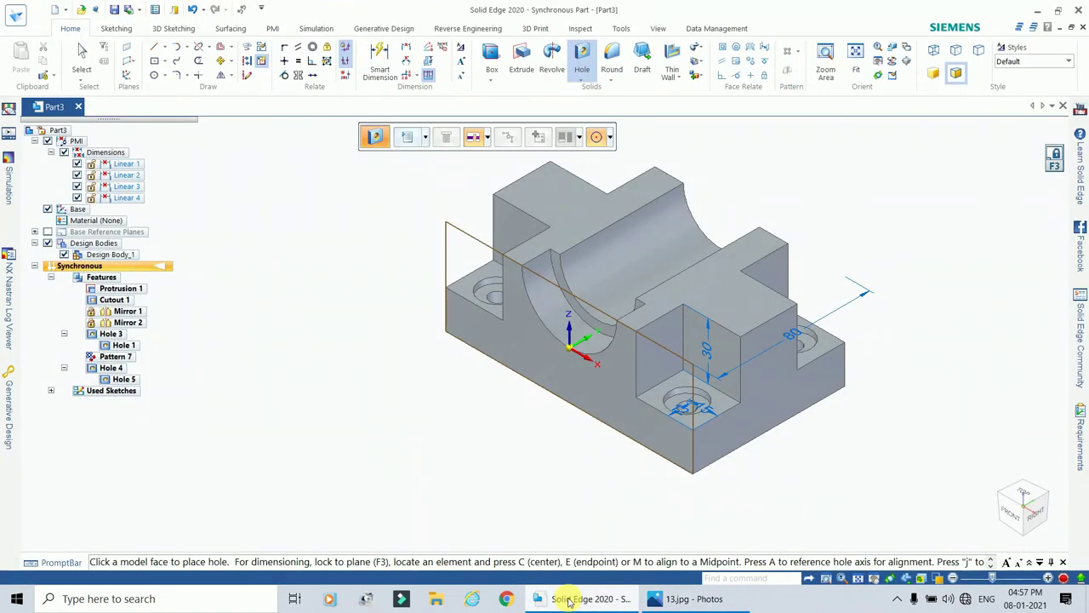
click(1055, 155)
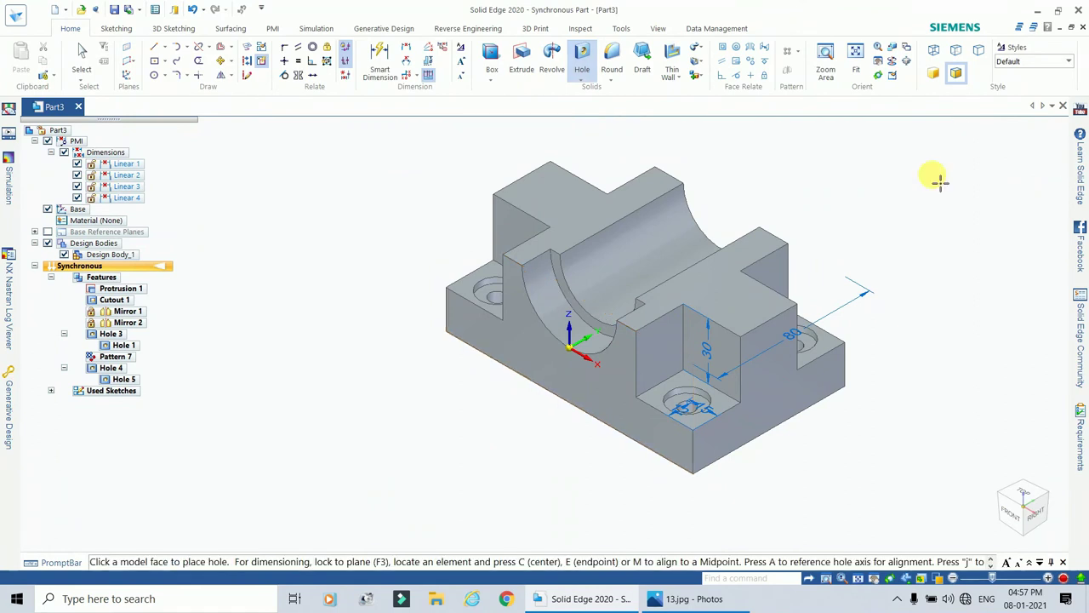
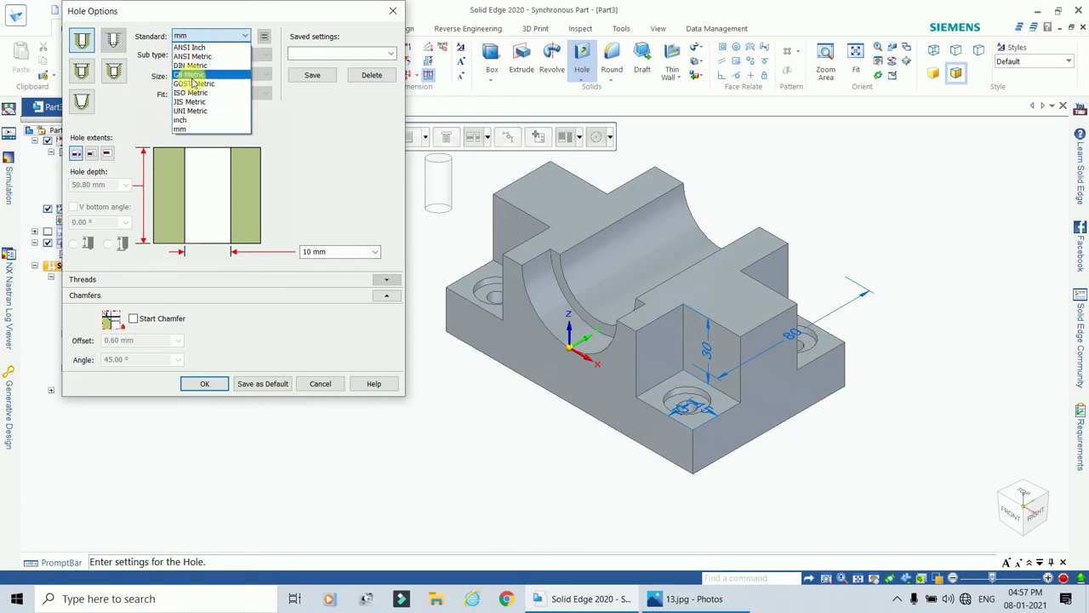
Configure the hole as an ISO Metric threaded hole with size M12 x 1.5.
click(189, 92)
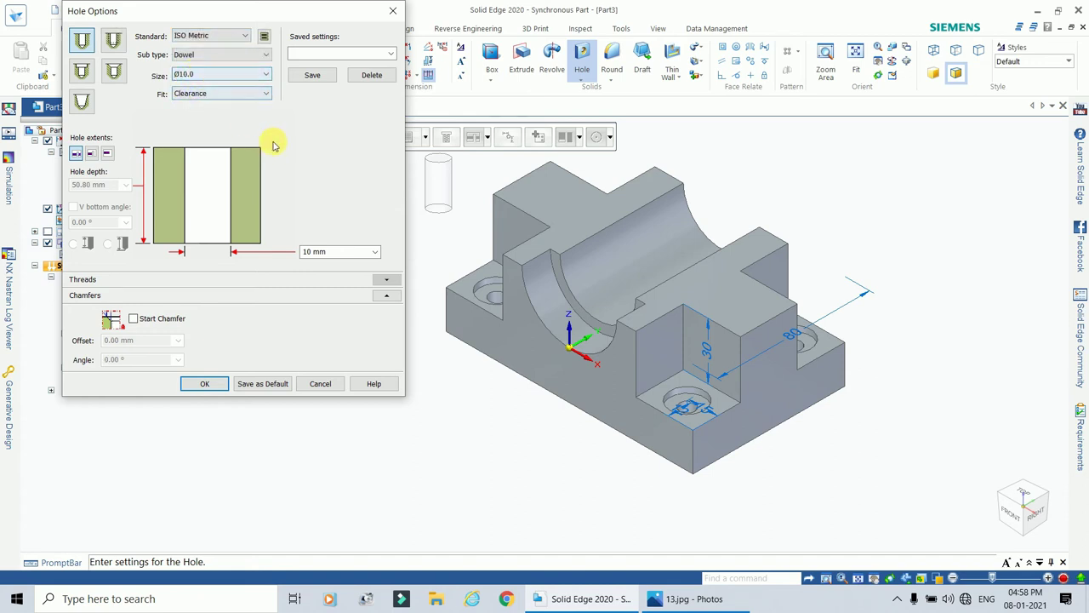
click(113, 40)
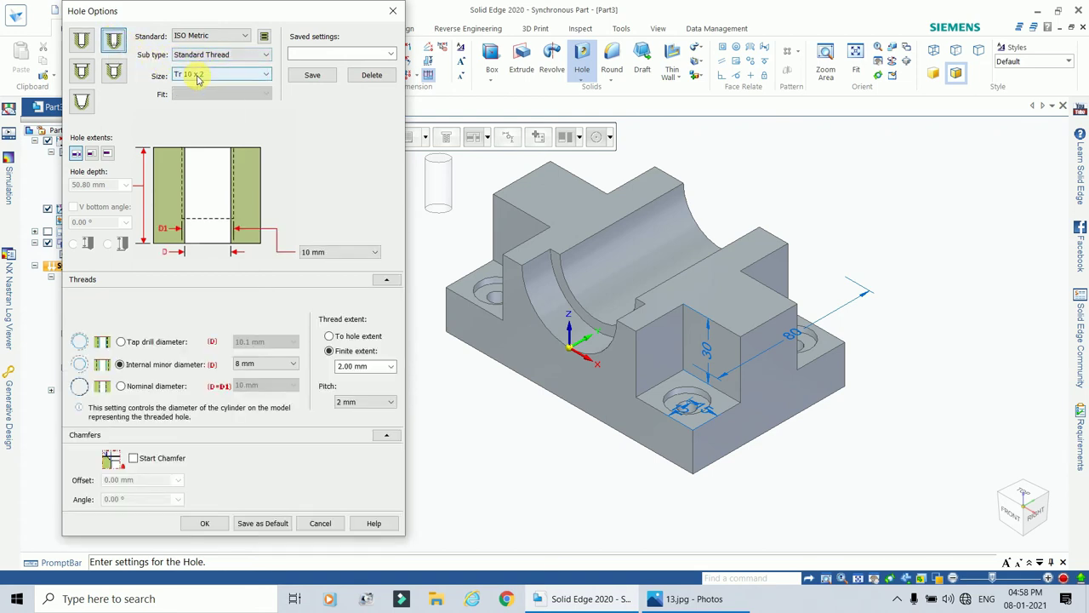
click(195, 74)
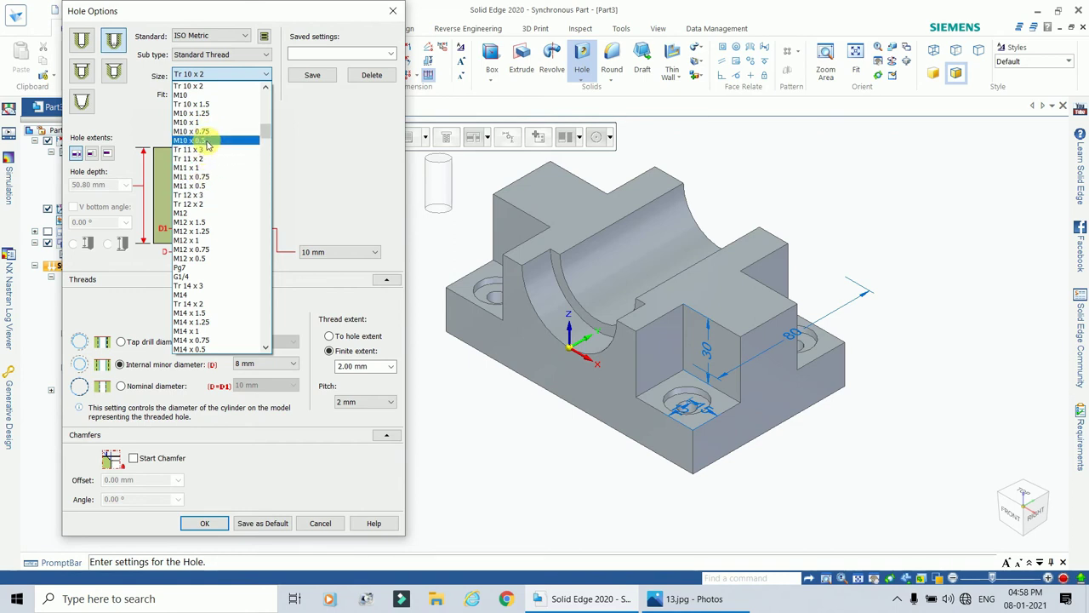
click(213, 223)
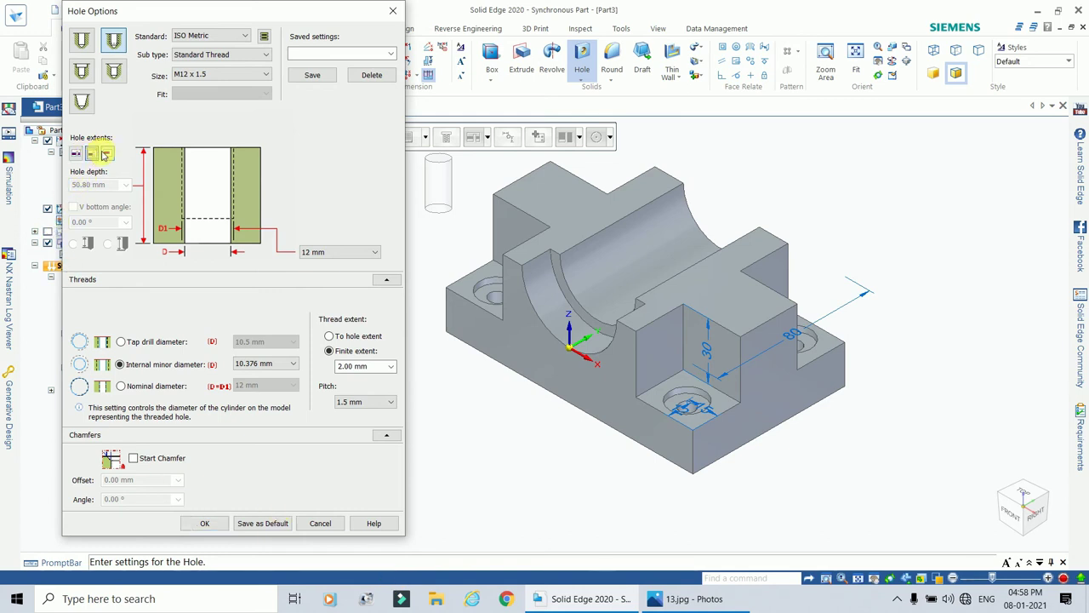
Give the threaded hole a finite depth of 20 mm, a 118° V bottom and a thread running to the hole extent, and accept the options.
click(107, 154)
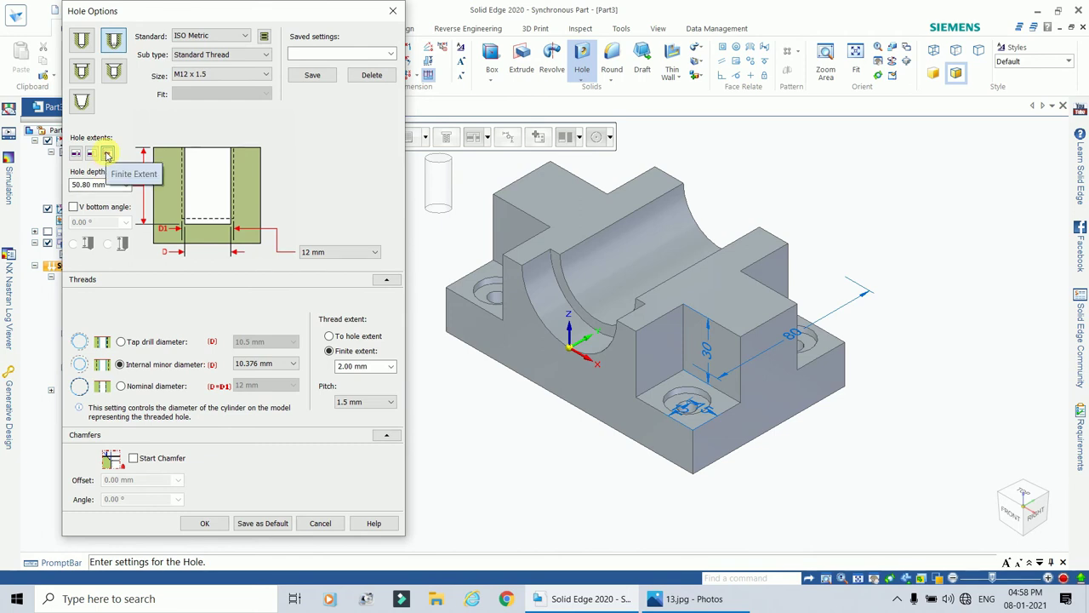
click(107, 156)
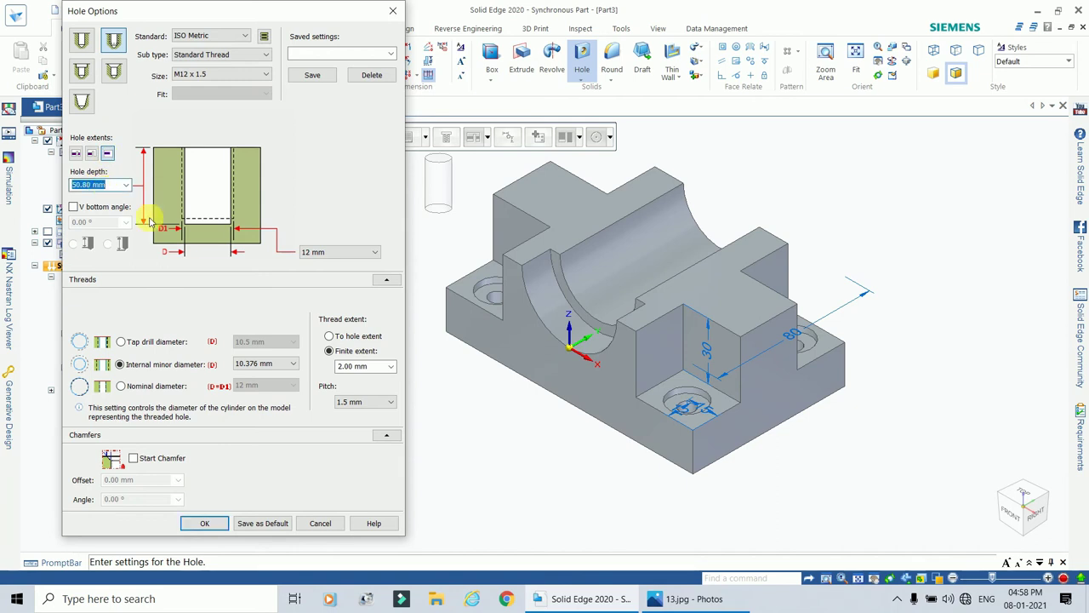
text(20)
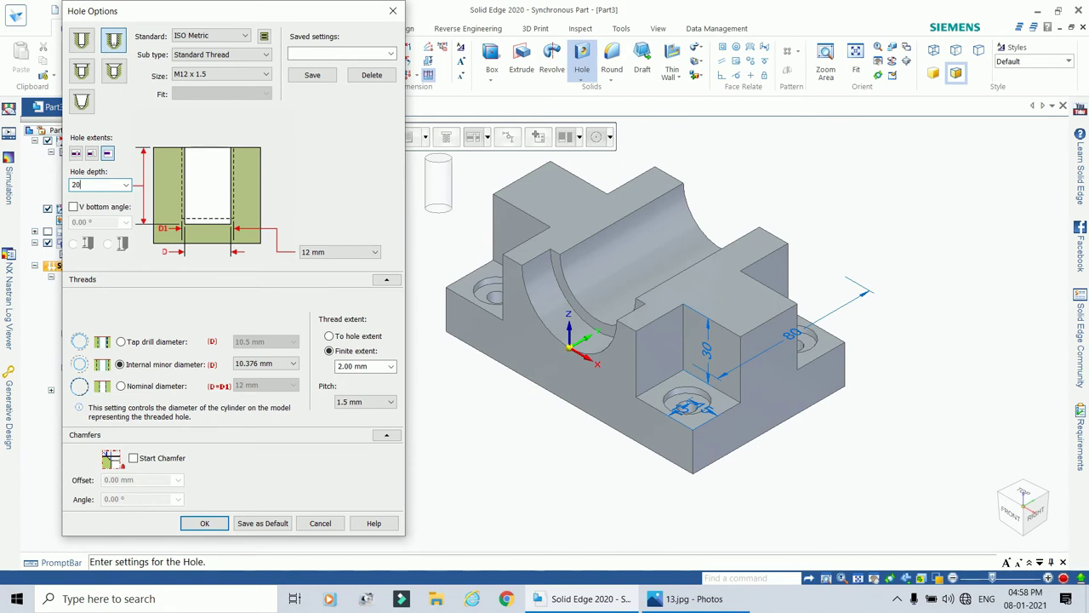
click(76, 208)
click(76, 209)
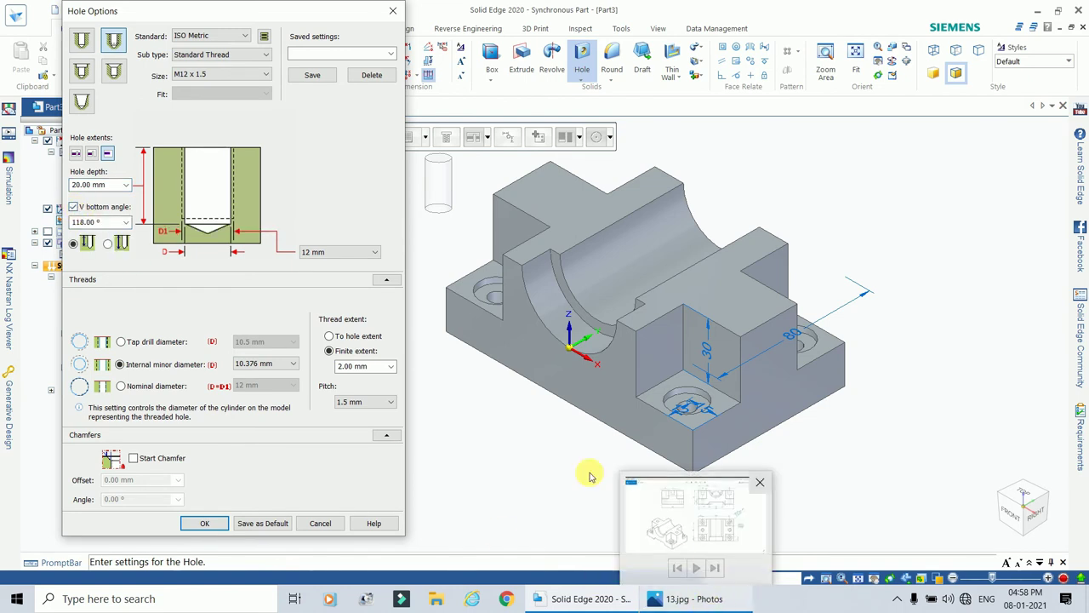
click(330, 337)
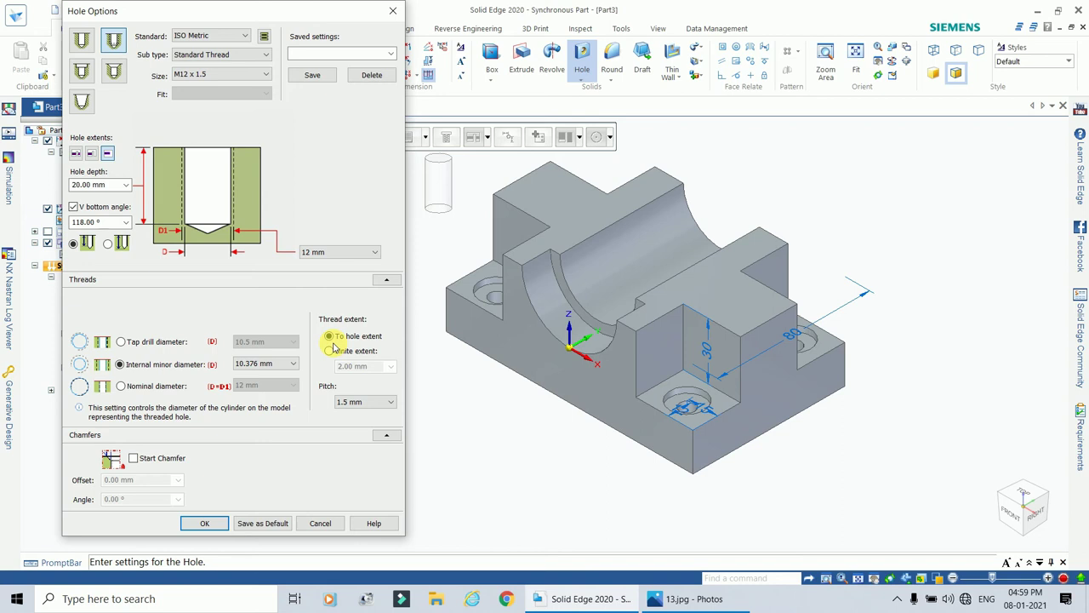
click(197, 523)
click(208, 524)
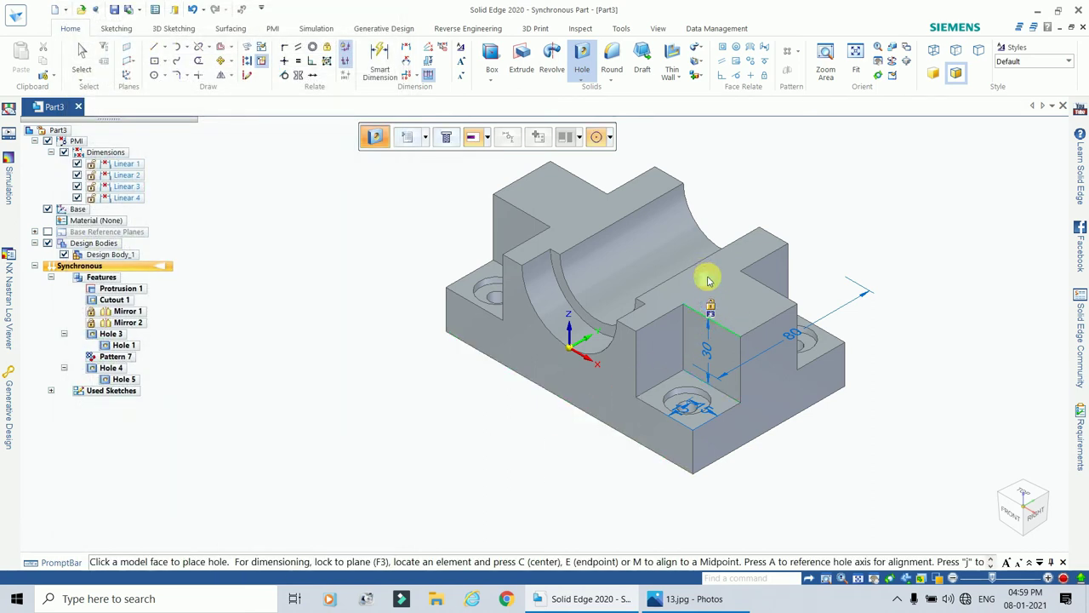
Following the drawing in Photos, place a threaded hole on each raised top pad, centred 15 mm in from its outer edge, and end the Hole command.
key(F3)
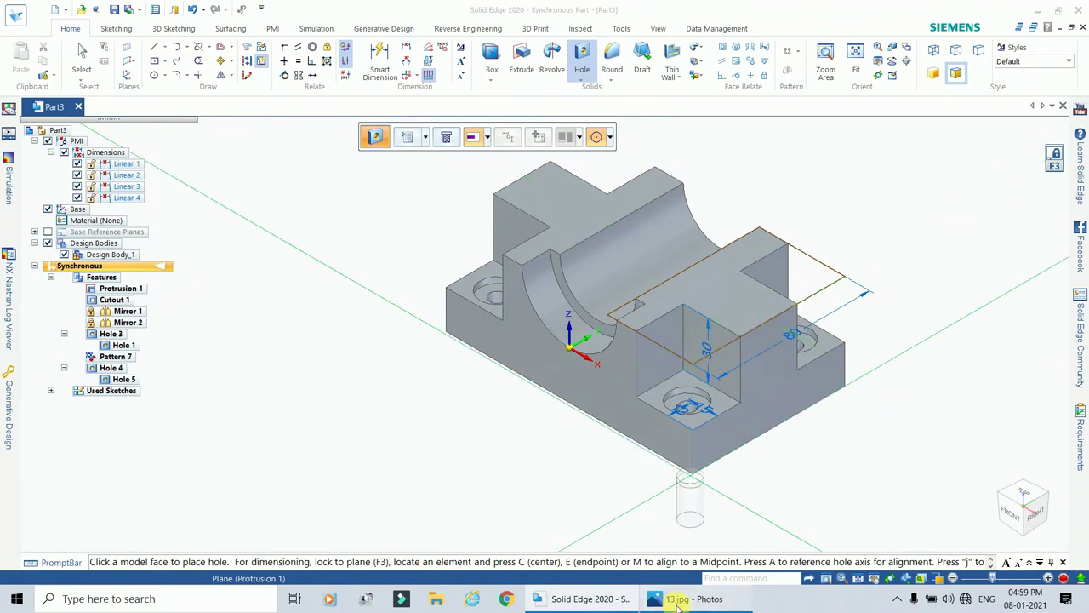
click(736, 598)
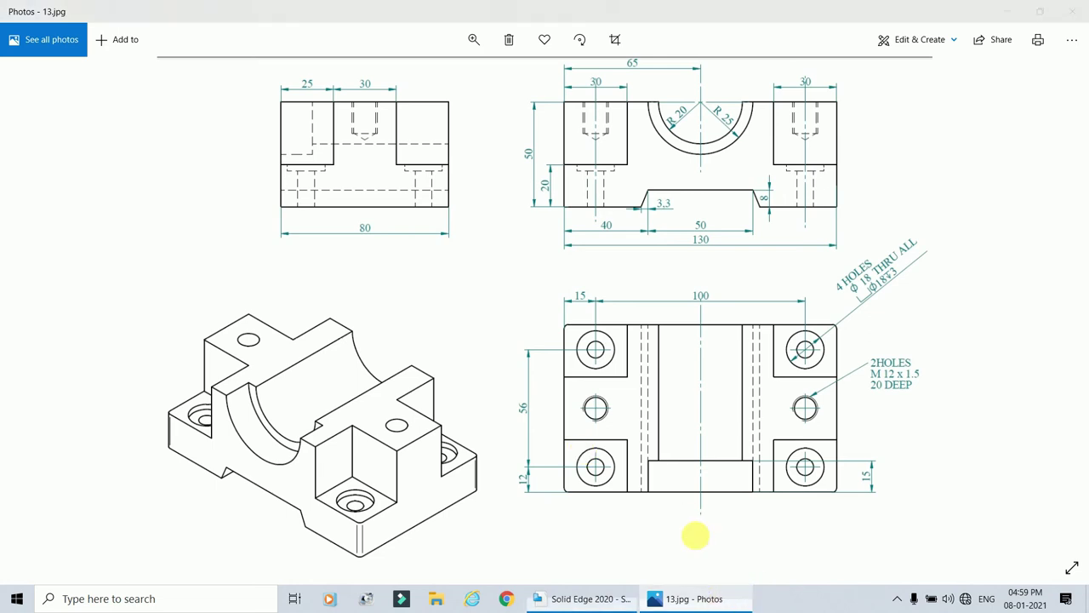
click(717, 598)
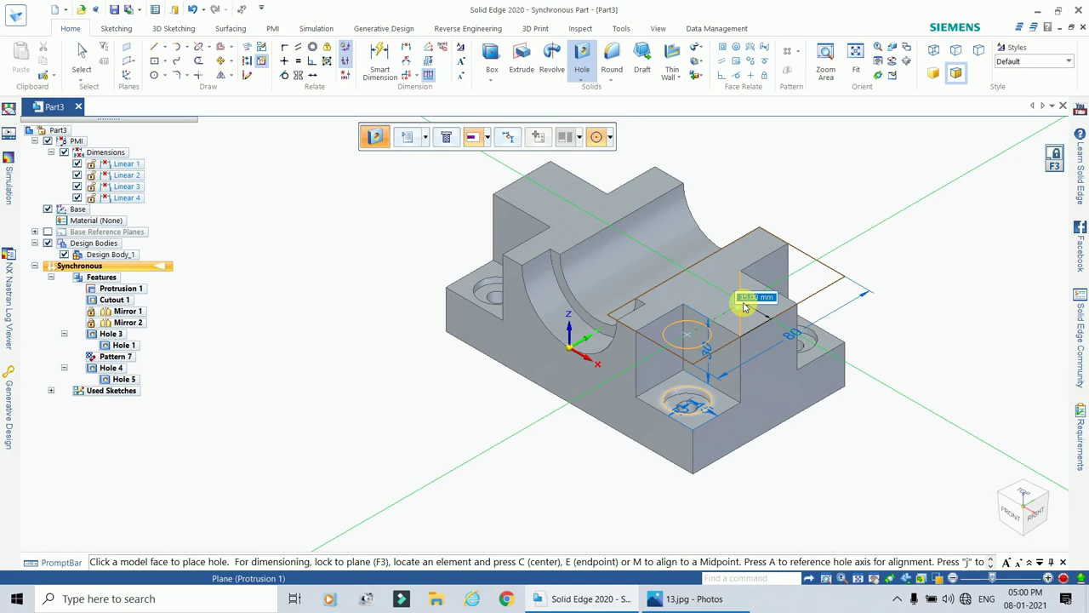
click(745, 307)
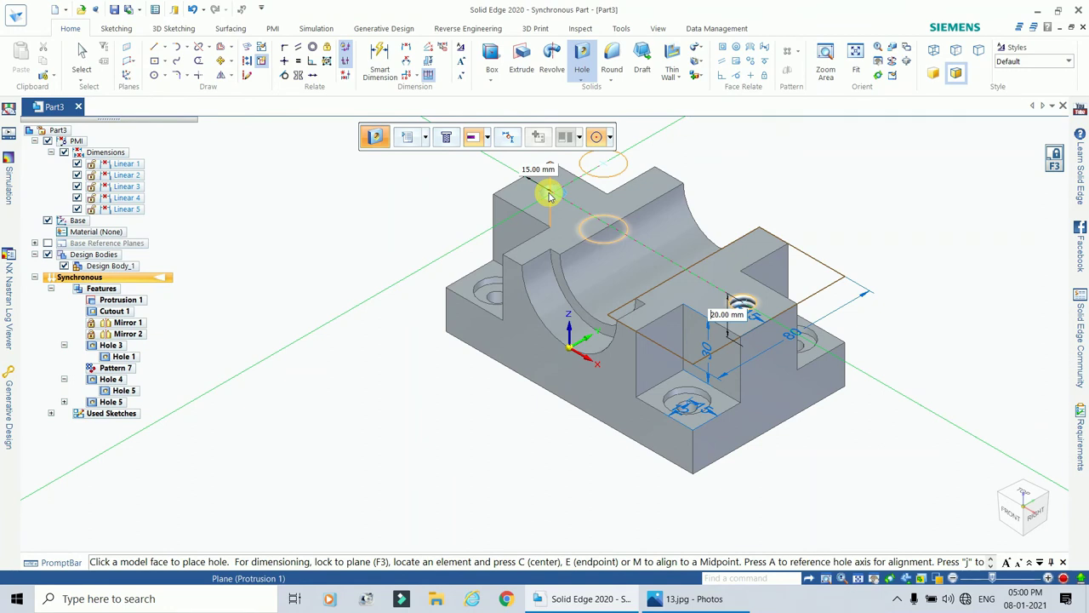
click(549, 196)
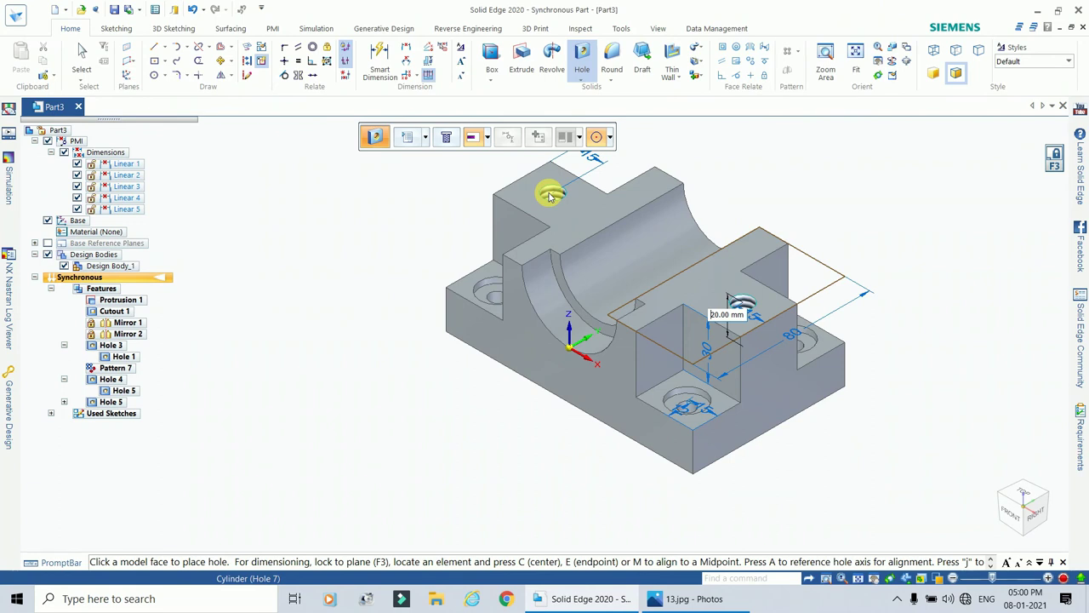
right_click(549, 196)
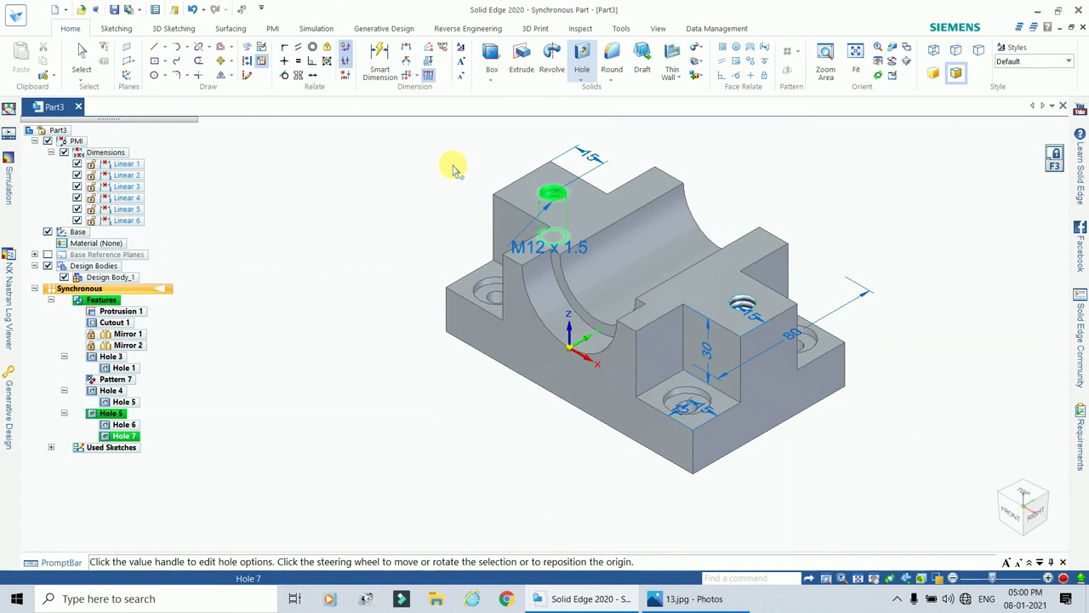
scroll(457, 167, up, 2)
key(Escape)
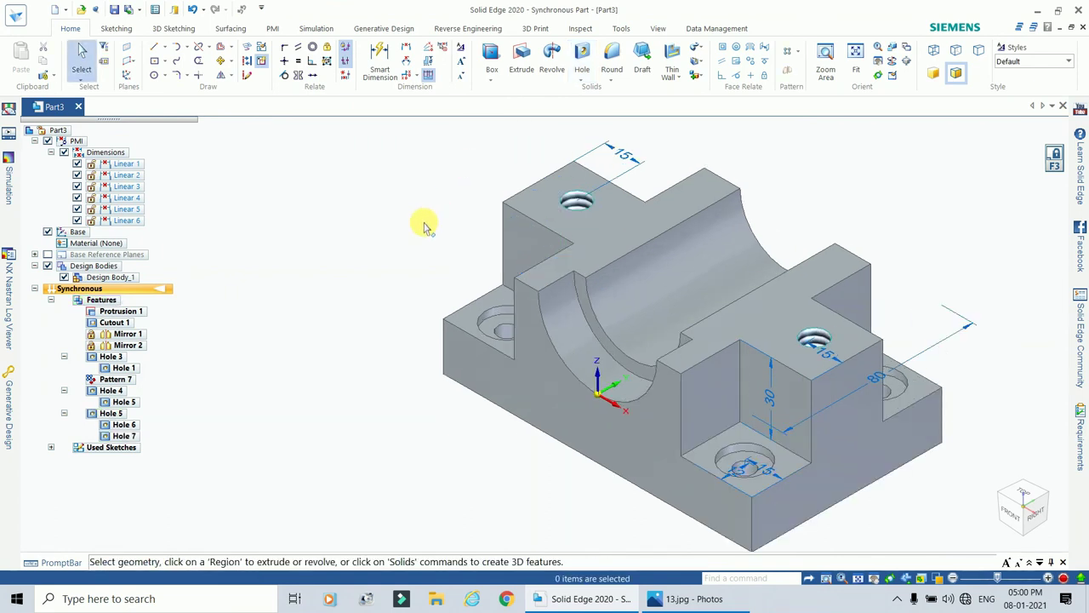
Check the bottom slot's dimensions on the drawing in Photos, and start a line in Solid Edge with the sketch plane locked to the front face.
click(694, 599)
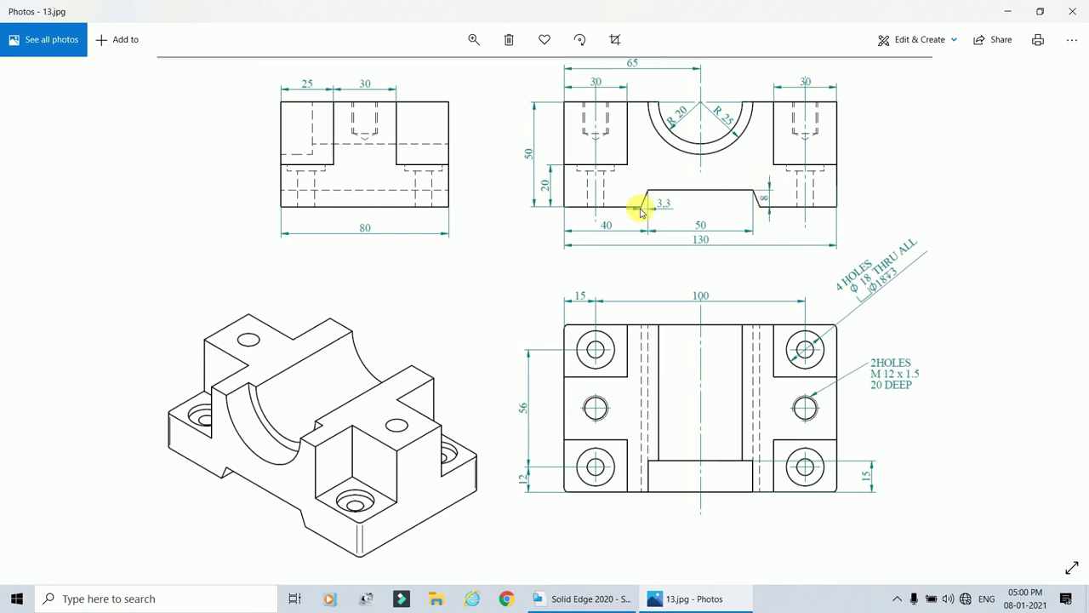
click(709, 607)
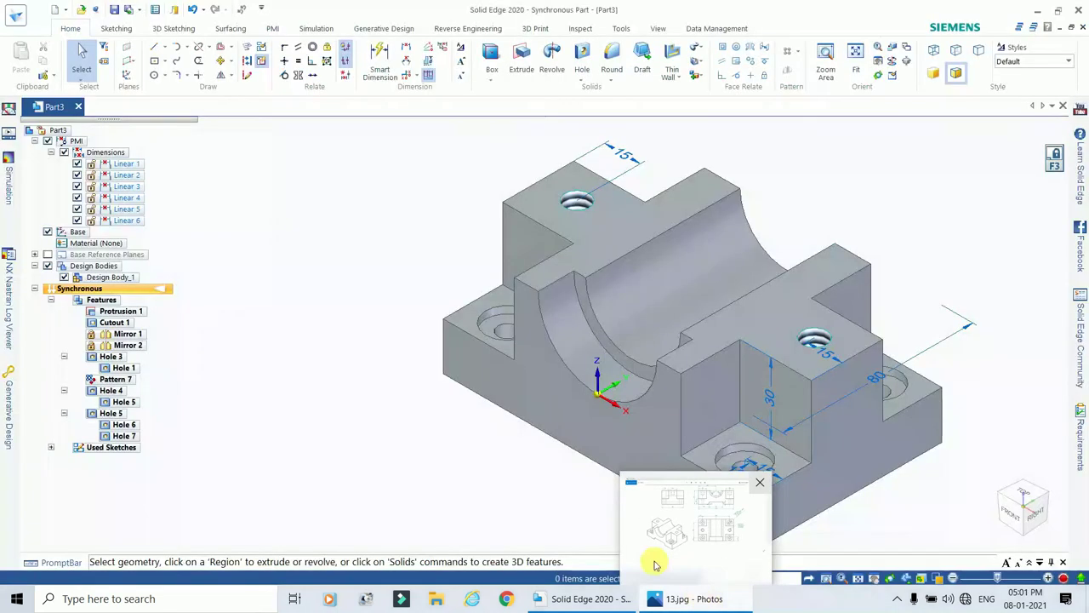
click(1011, 515)
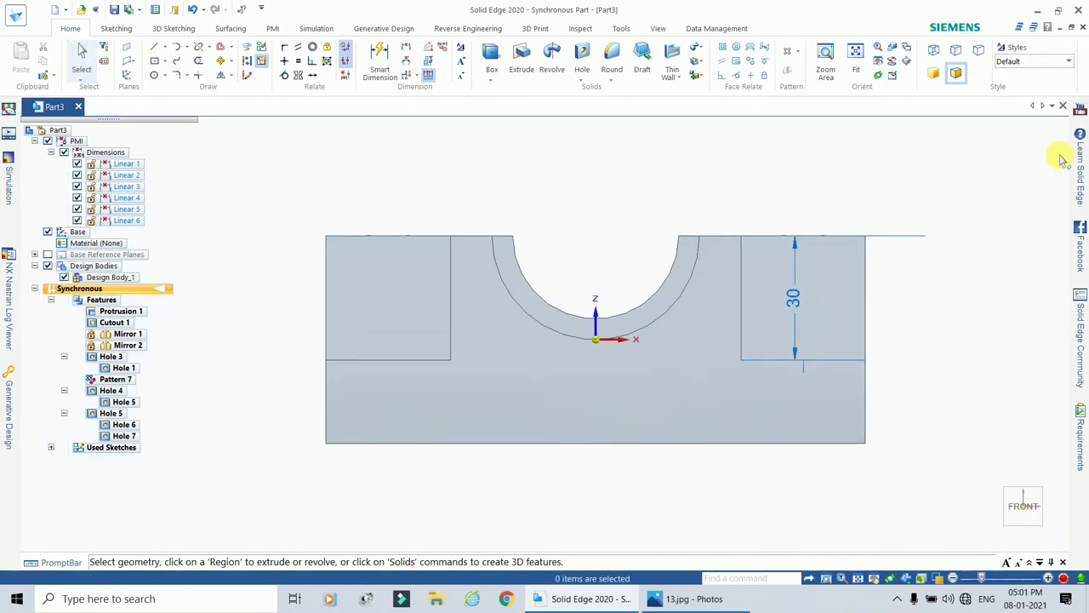
click(155, 47)
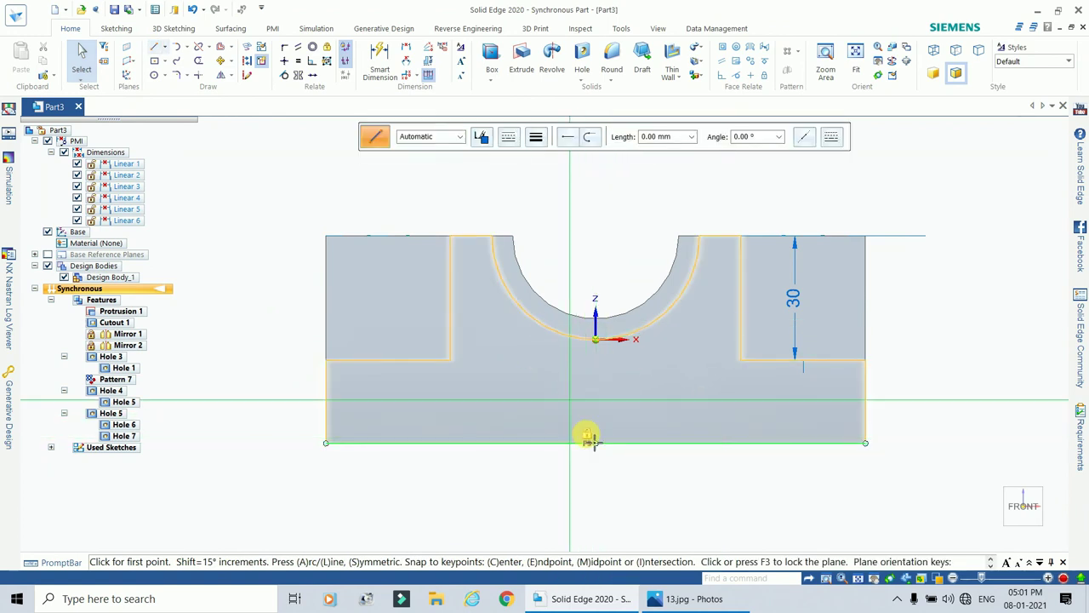
click(589, 438)
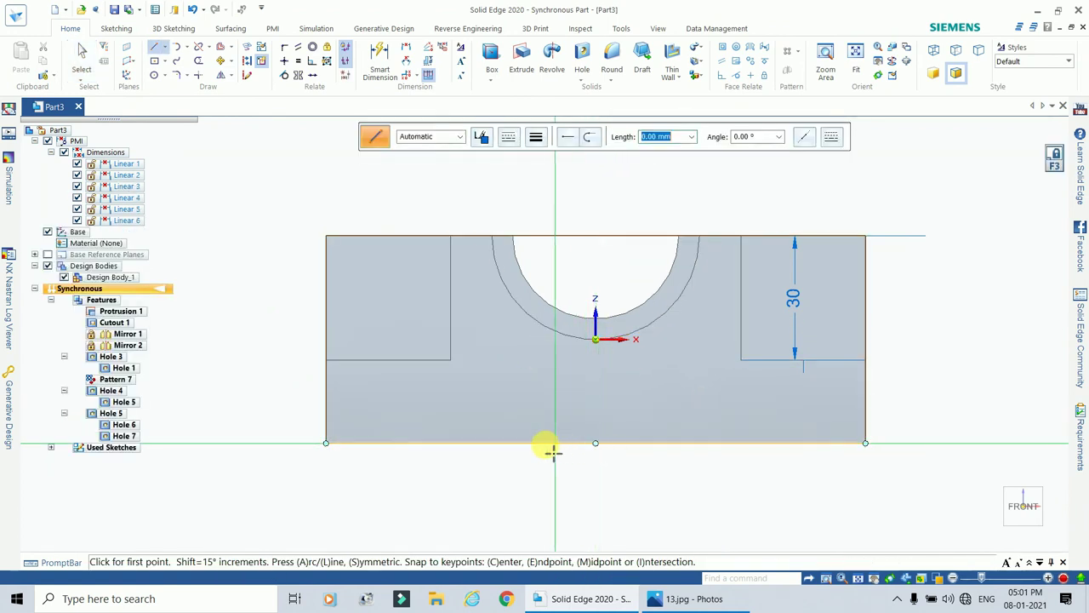
click(685, 599)
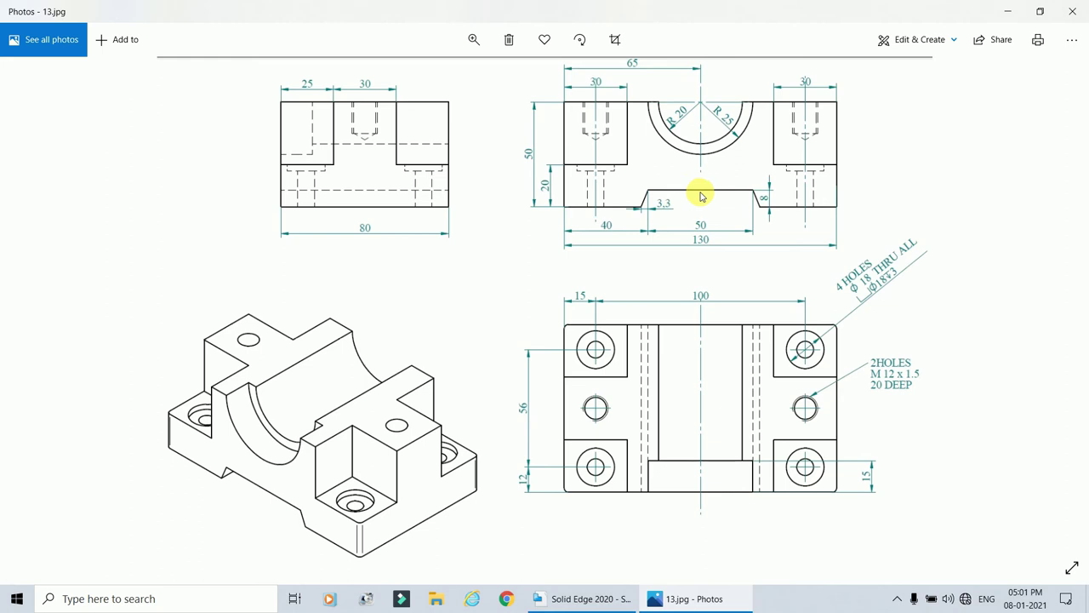
click(621, 598)
Draw two 25 mm horizontal lines in opposite directions from the midpoint of the front face's bottom edge.
click(596, 444)
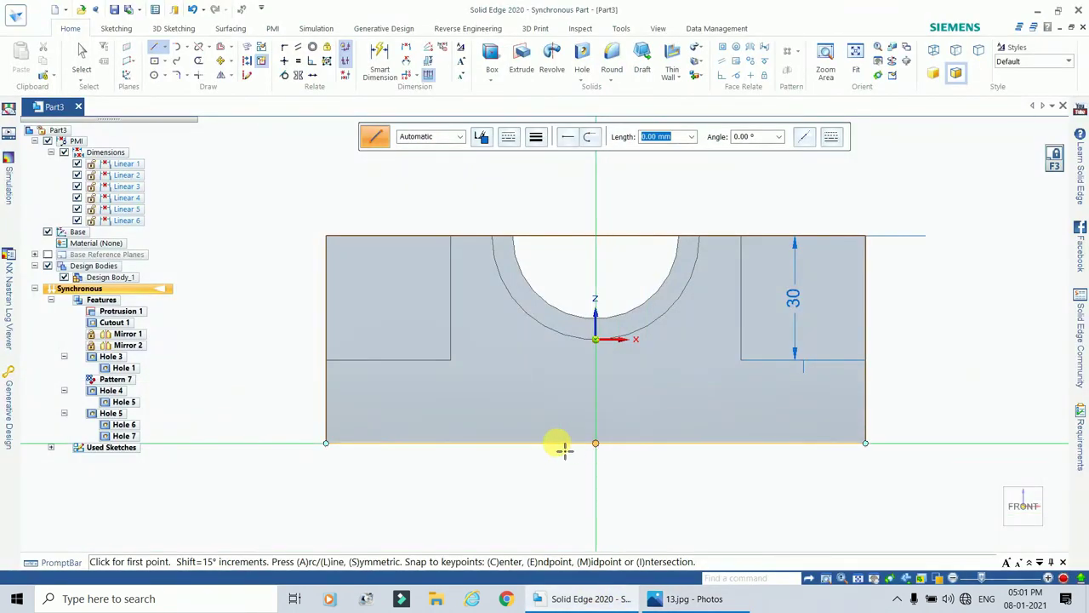
text(25)
key(Tab)
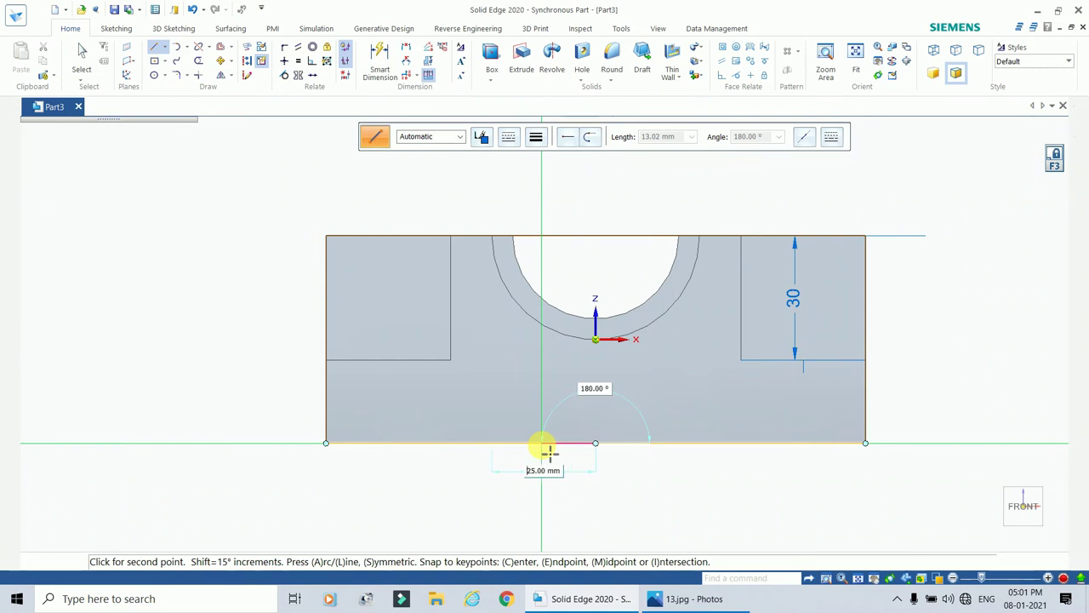
key(Return)
click(596, 445)
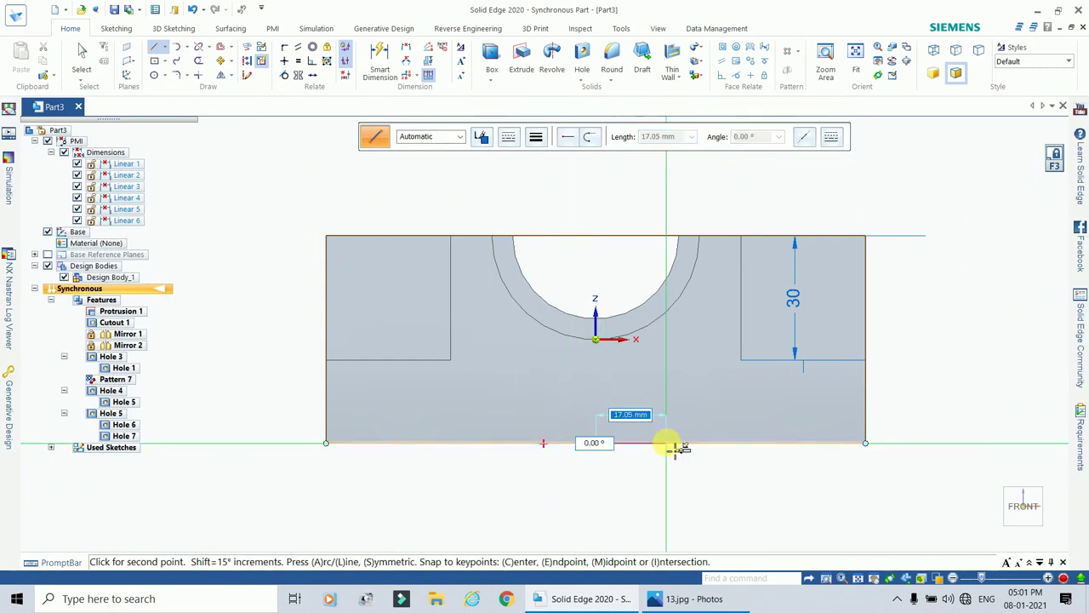
text(25)
key(Return)
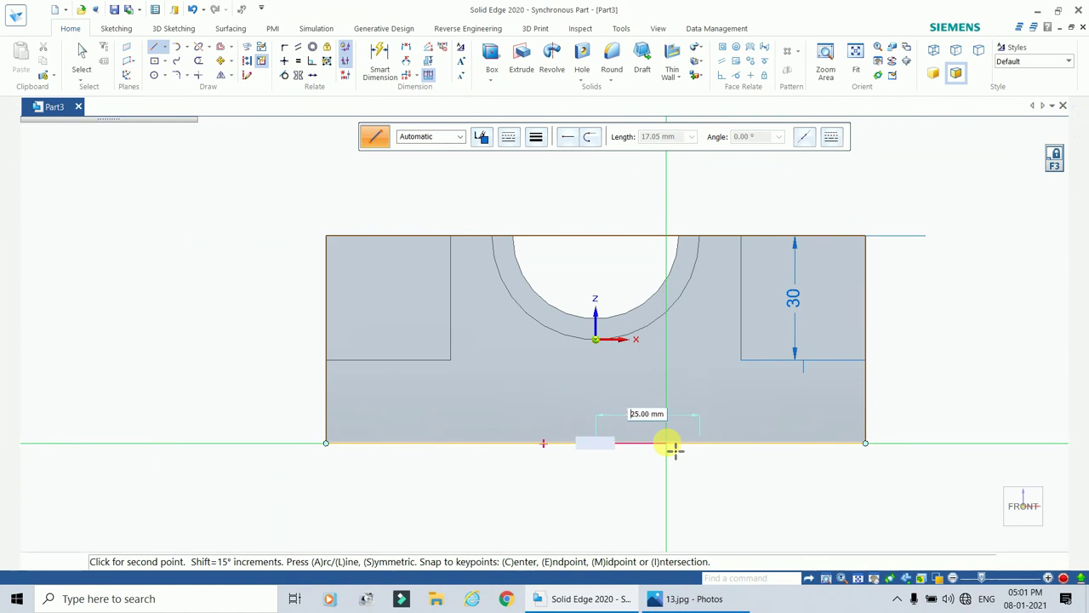
click(675, 448)
key(Escape)
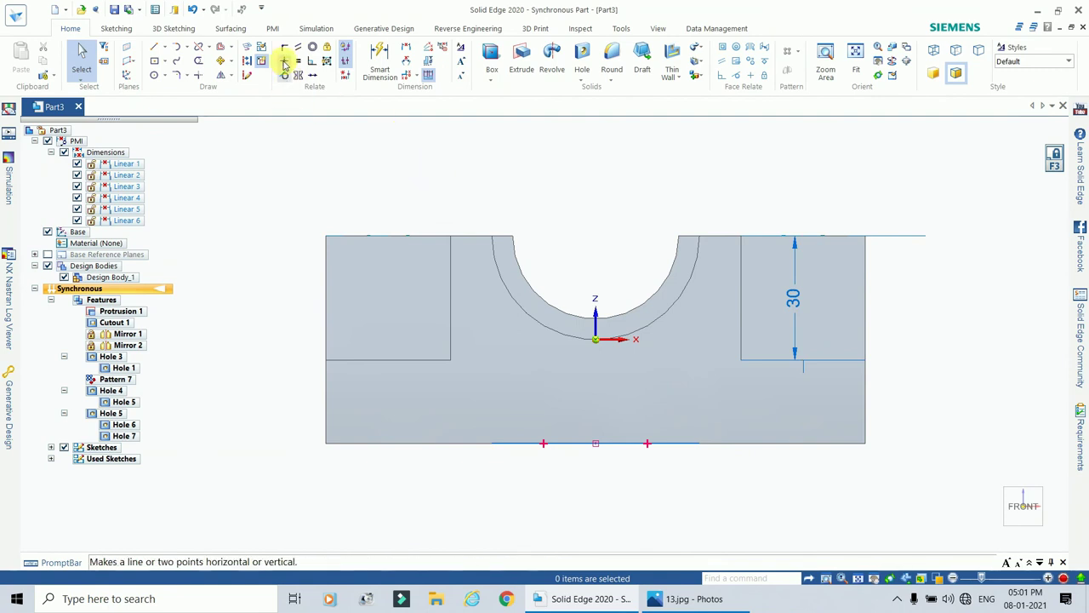
Offset the two bottom-edge sketch lines upward by 8 mm.
click(221, 47)
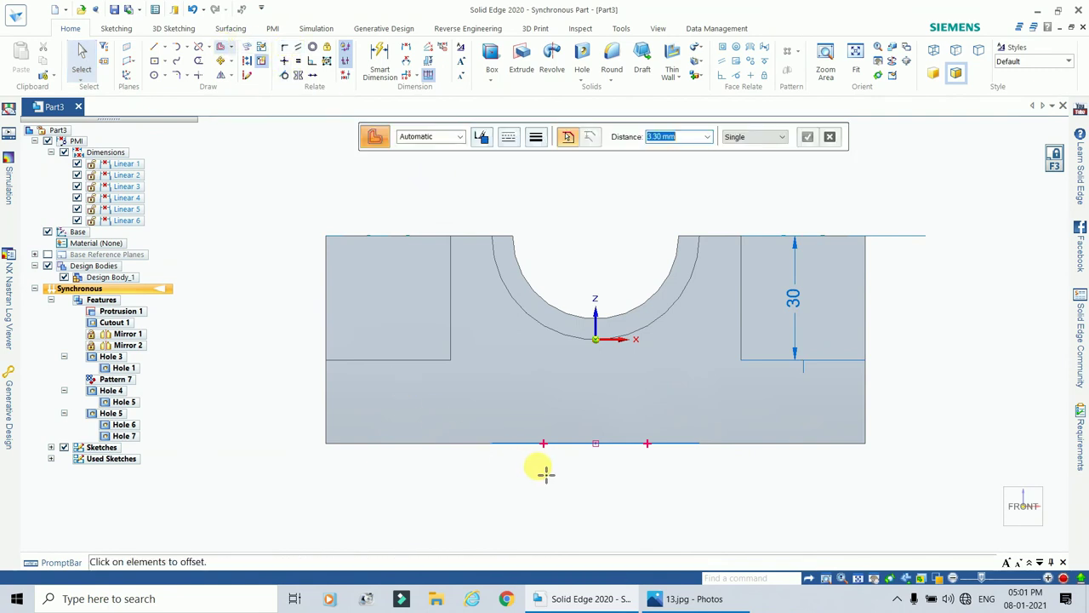
click(578, 449)
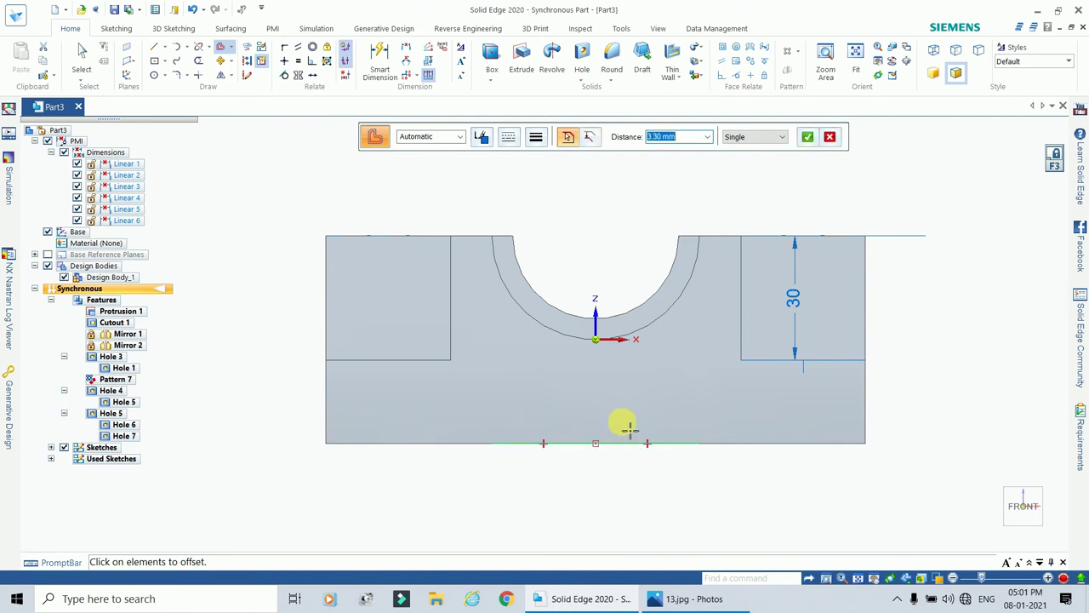
text(8)
key(Return)
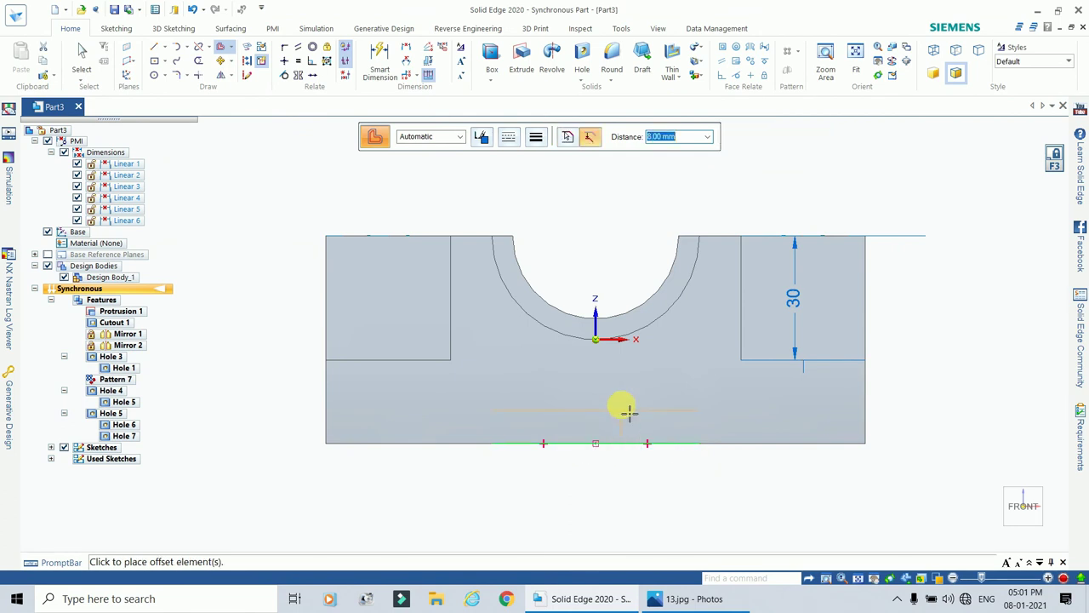
click(581, 379)
key(Escape)
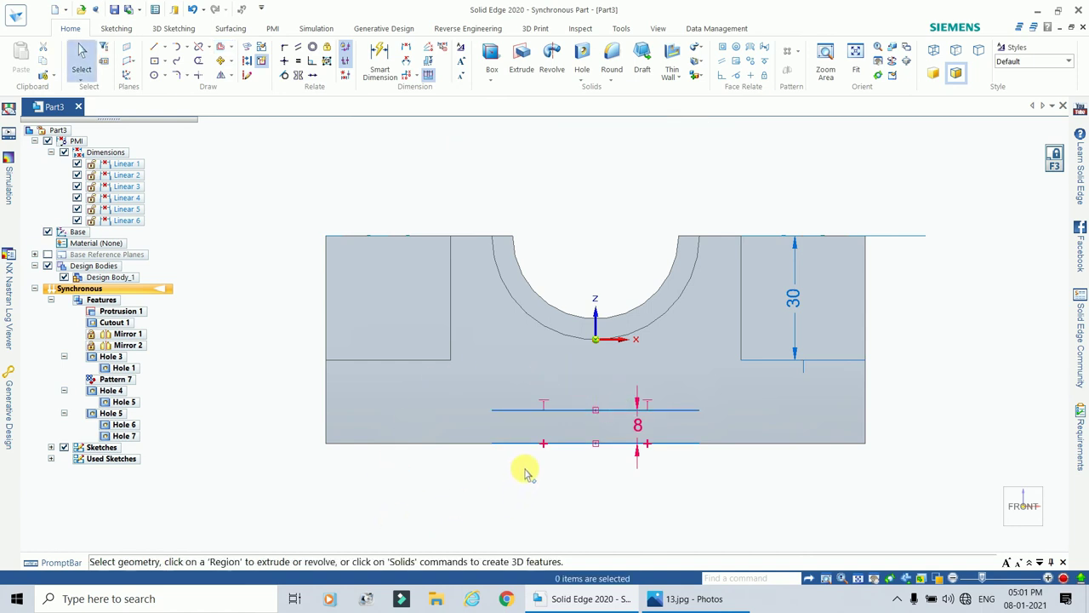
Close both ends of the slot sketch with vertical lines joining the offset lines to the bottom-edge lines.
click(154, 46)
click(491, 411)
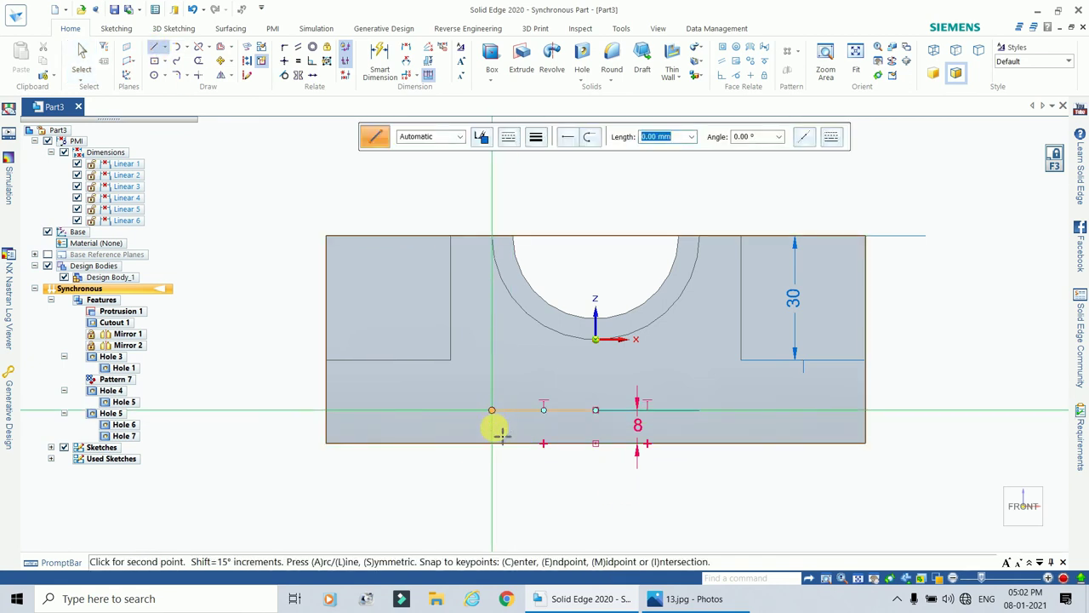
click(494, 443)
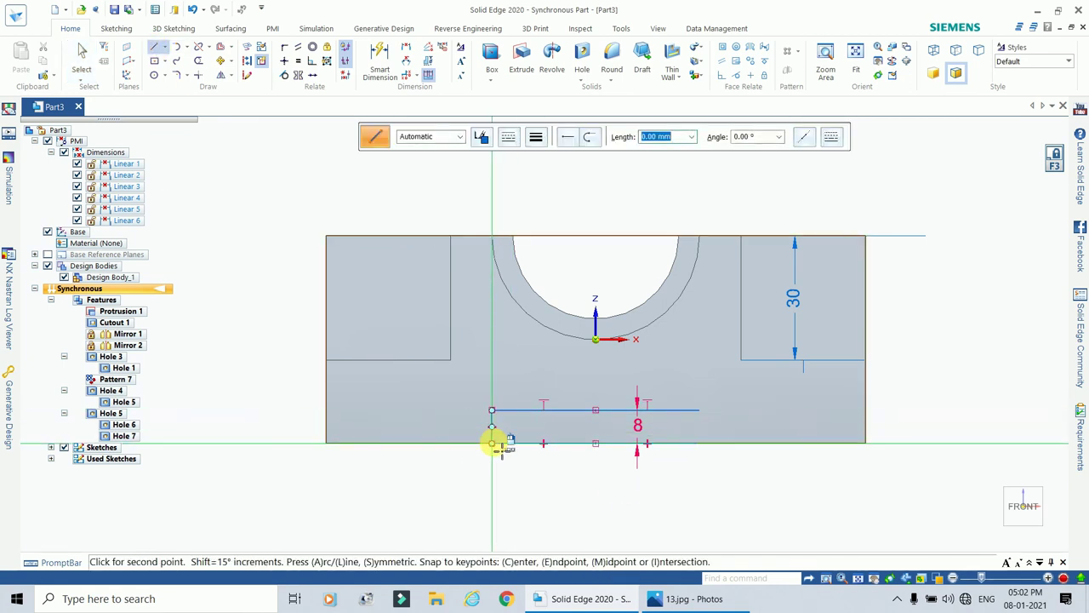
key(Escape)
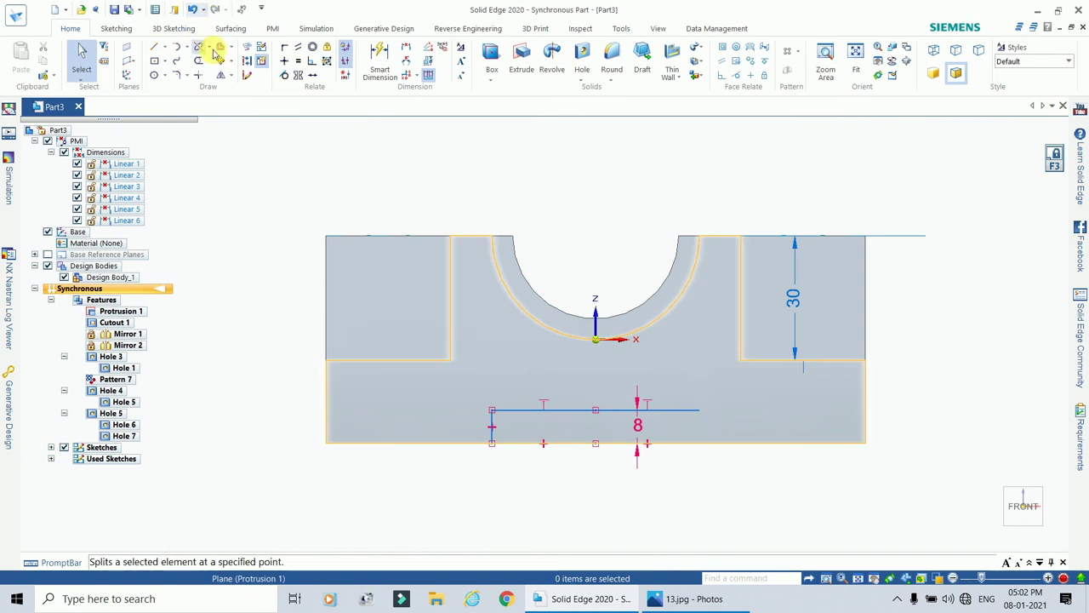
click(153, 46)
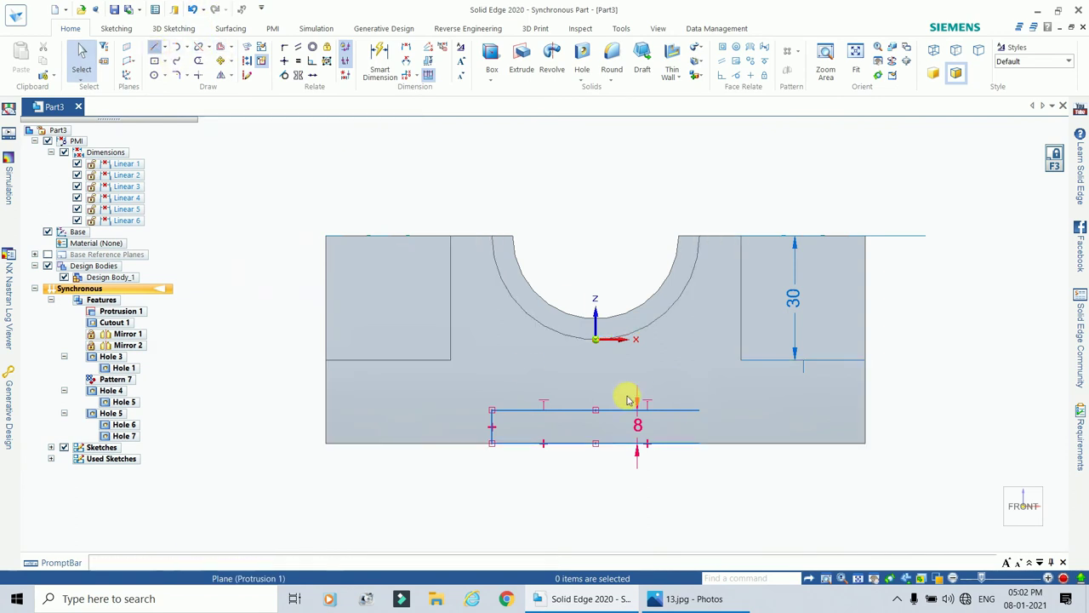
click(700, 412)
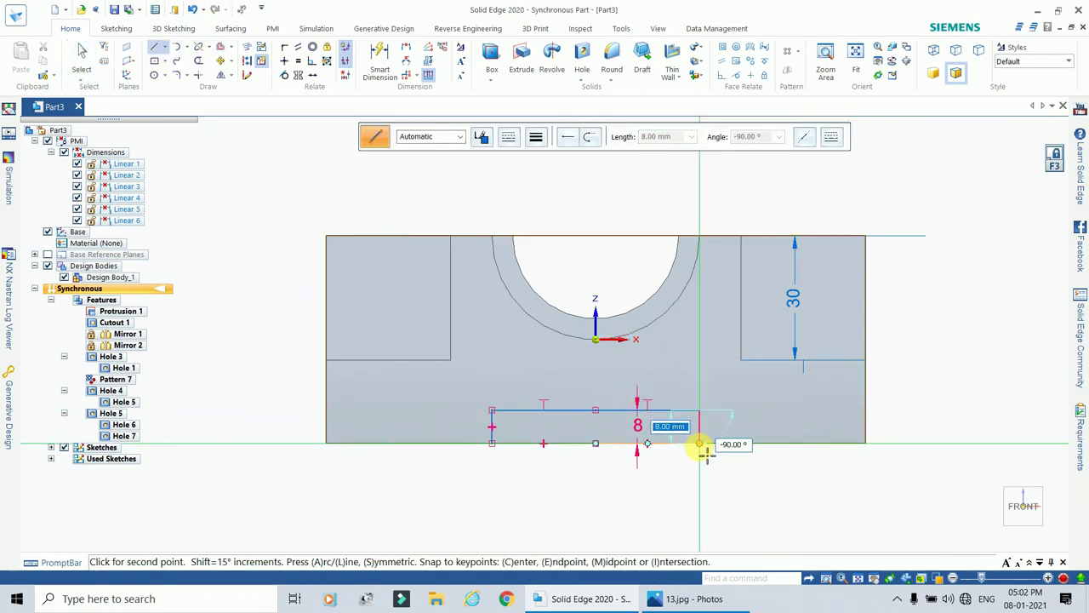
click(699, 444)
key(Escape)
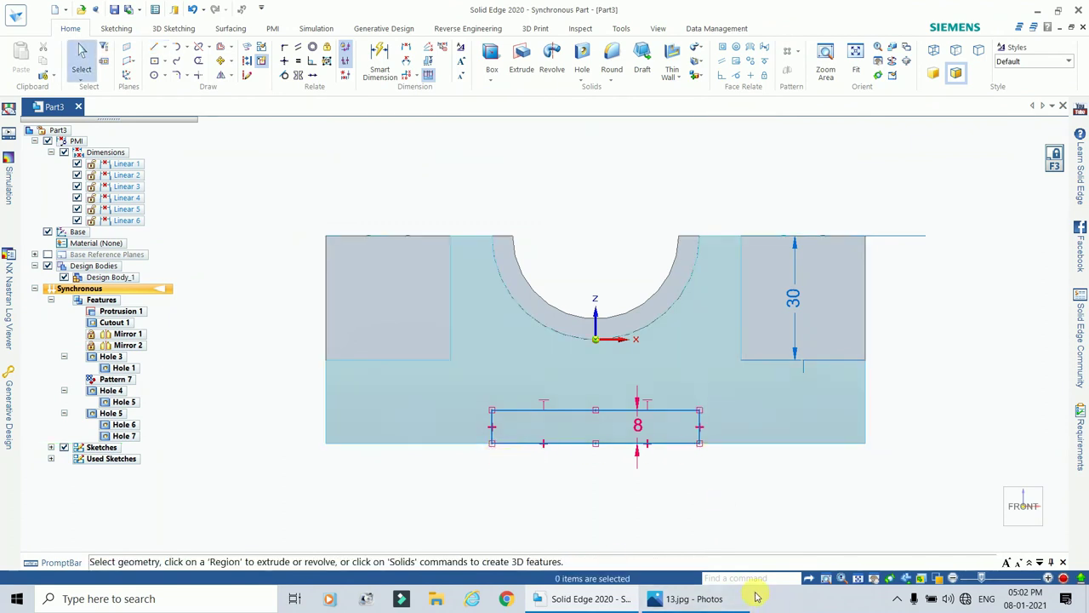
Check the slot's taper on the drawing in Photos and offset the slot sketch's two vertical end lines outward by 3.3 mm in Solid Edge.
click(749, 598)
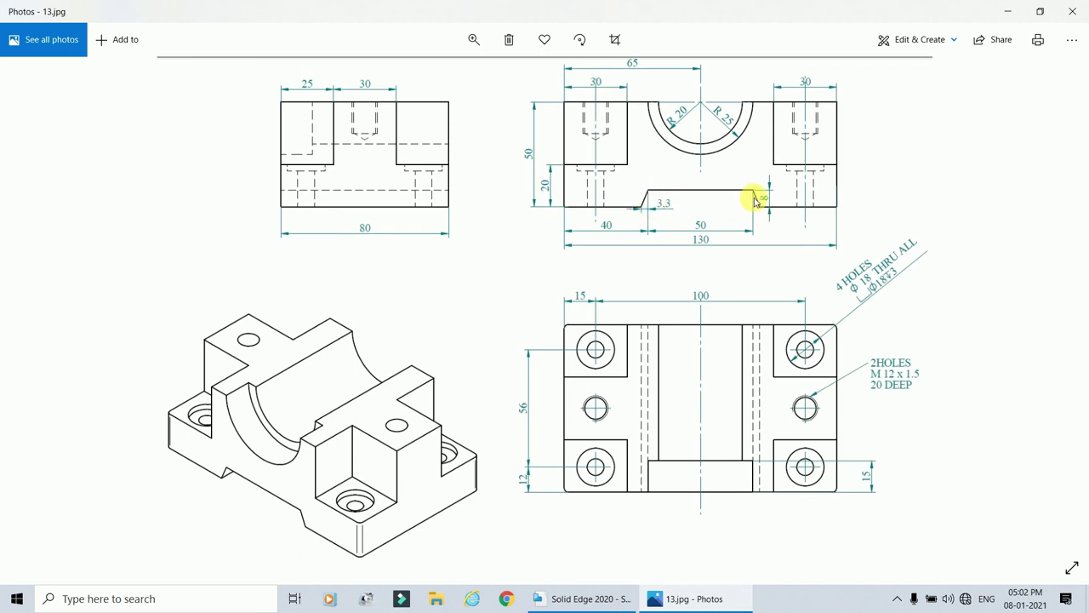
click(587, 598)
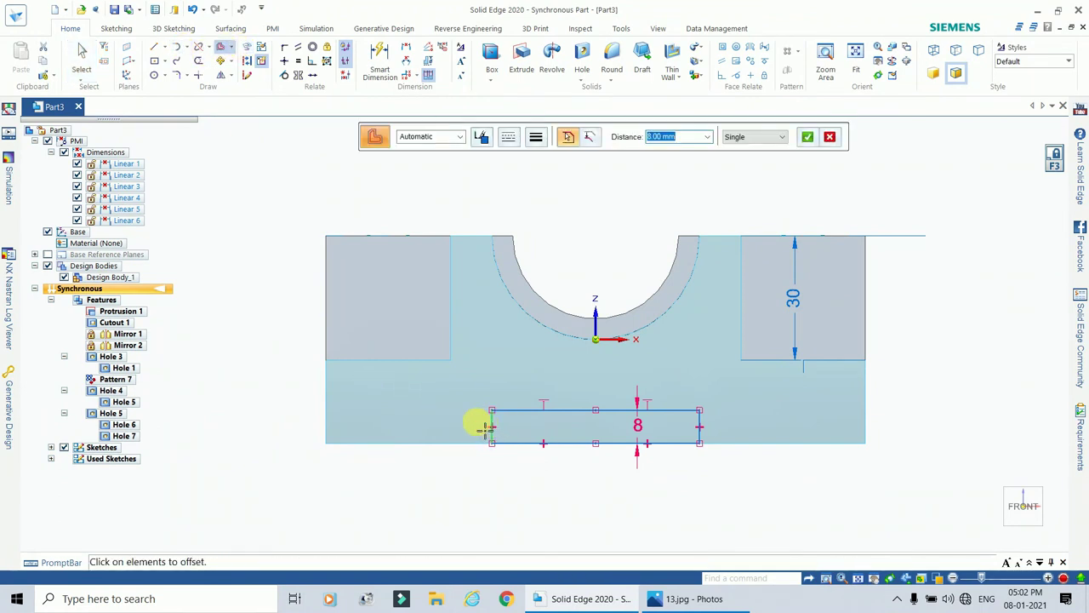
text(3)
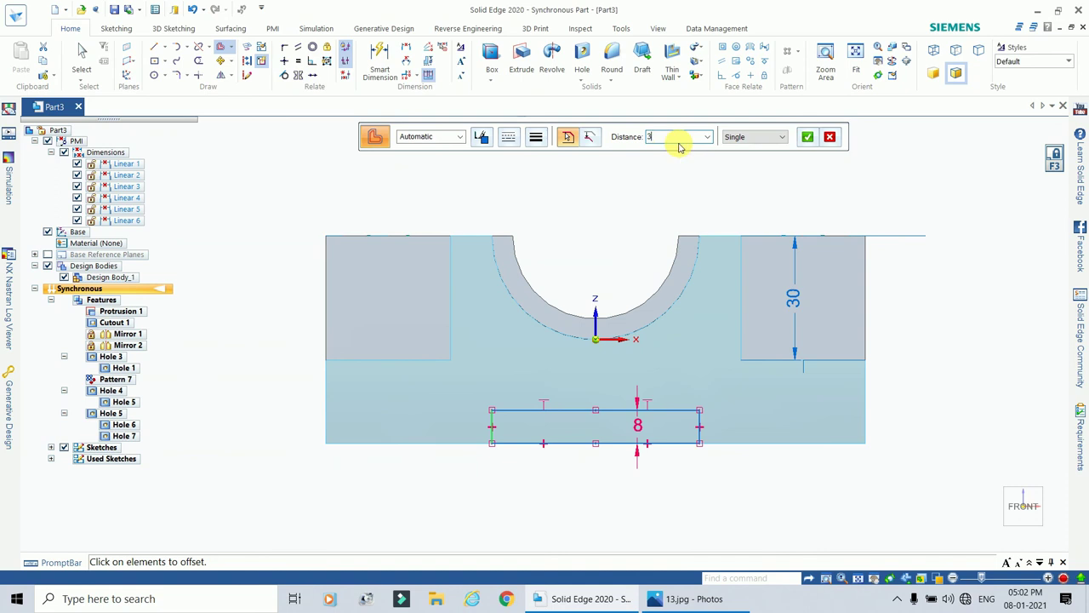
text(.3)
key(Return)
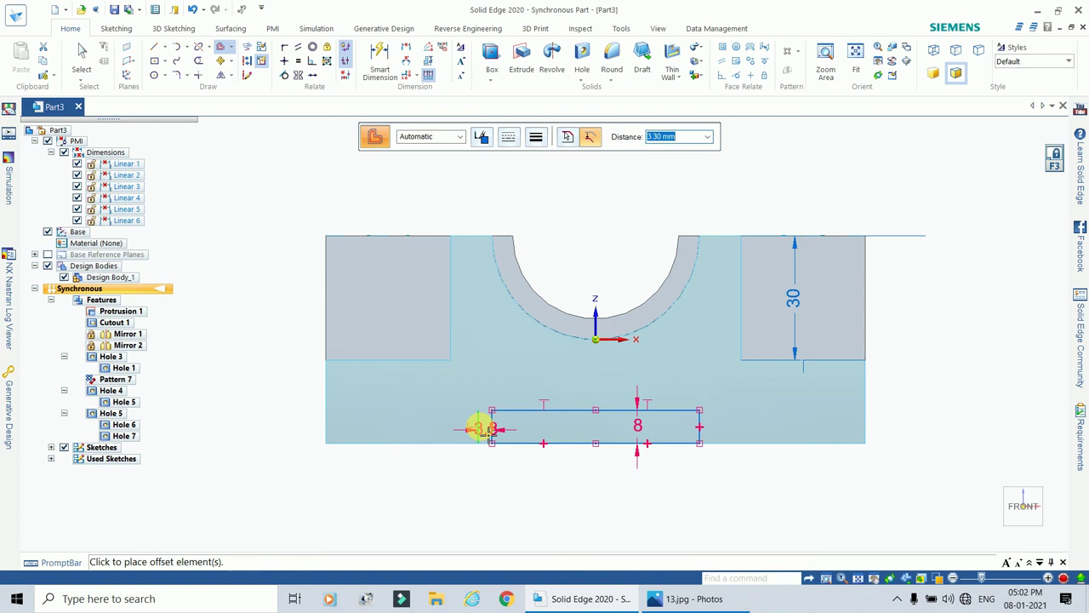
click(481, 428)
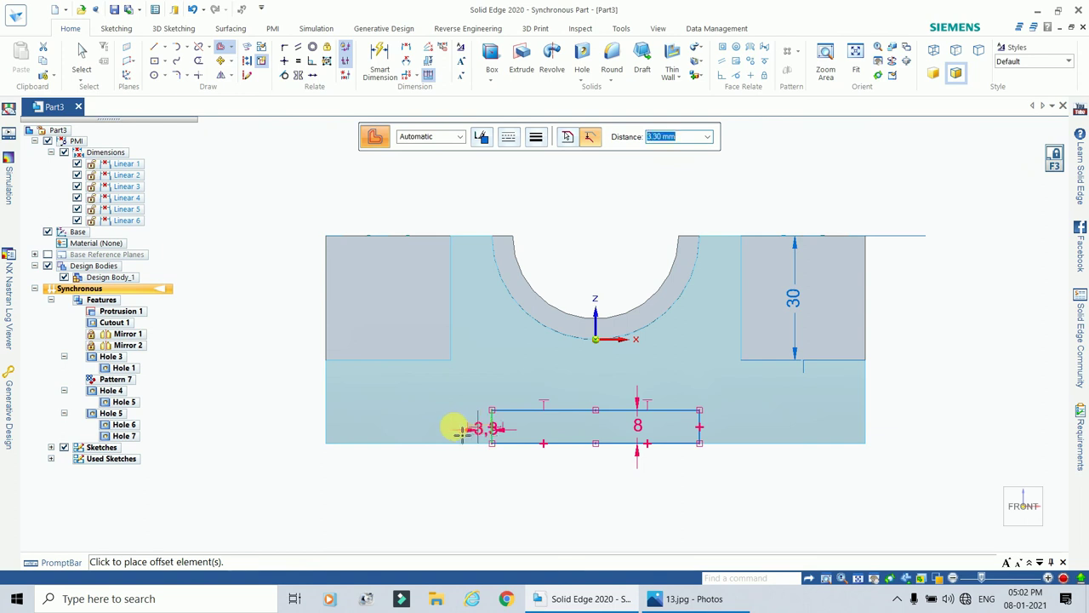
click(702, 428)
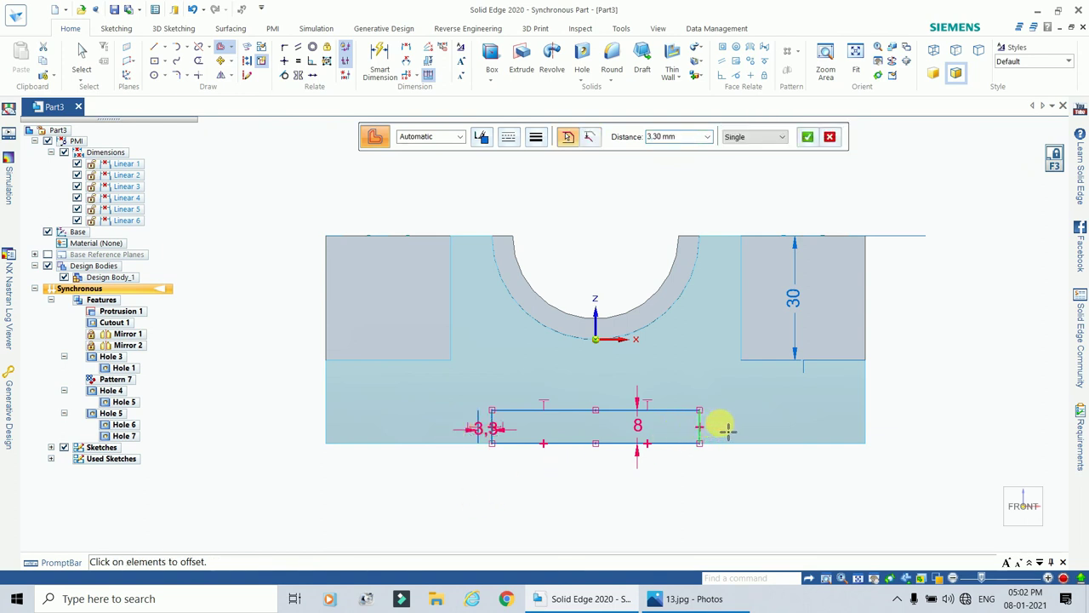
click(807, 136)
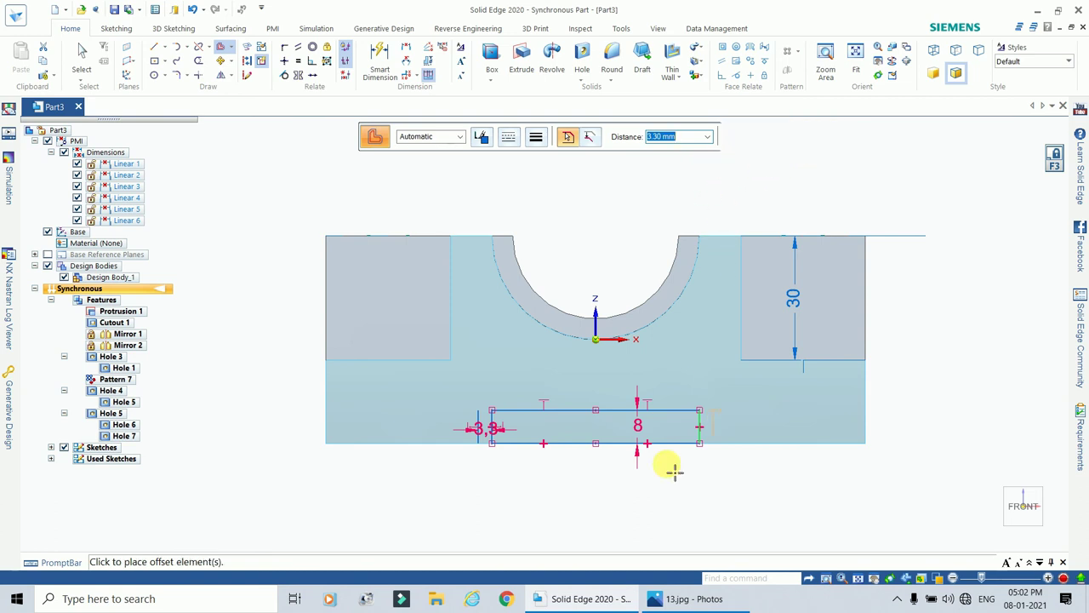
click(722, 426)
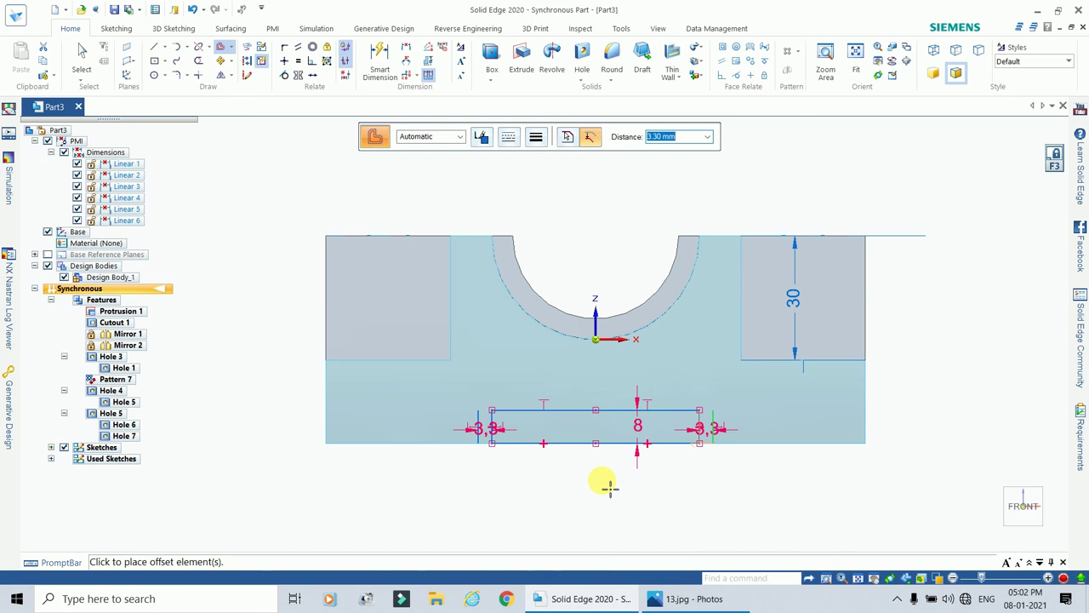
right_click(367, 471)
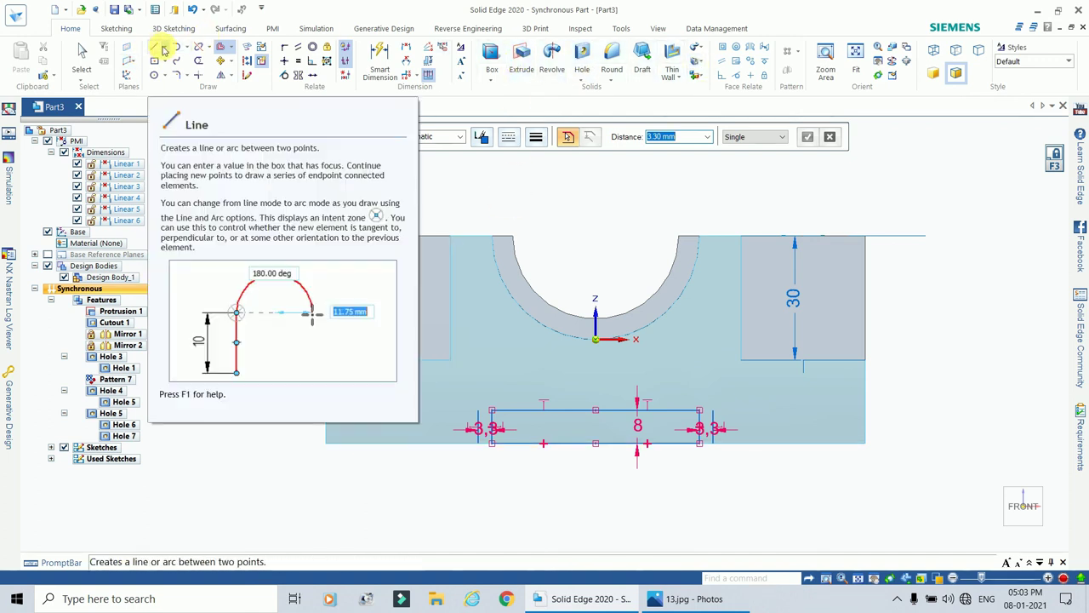
Draw slanted lines from the slot sketch's two upper corners to the lower ends of the 3.3 mm offset lines.
click(154, 47)
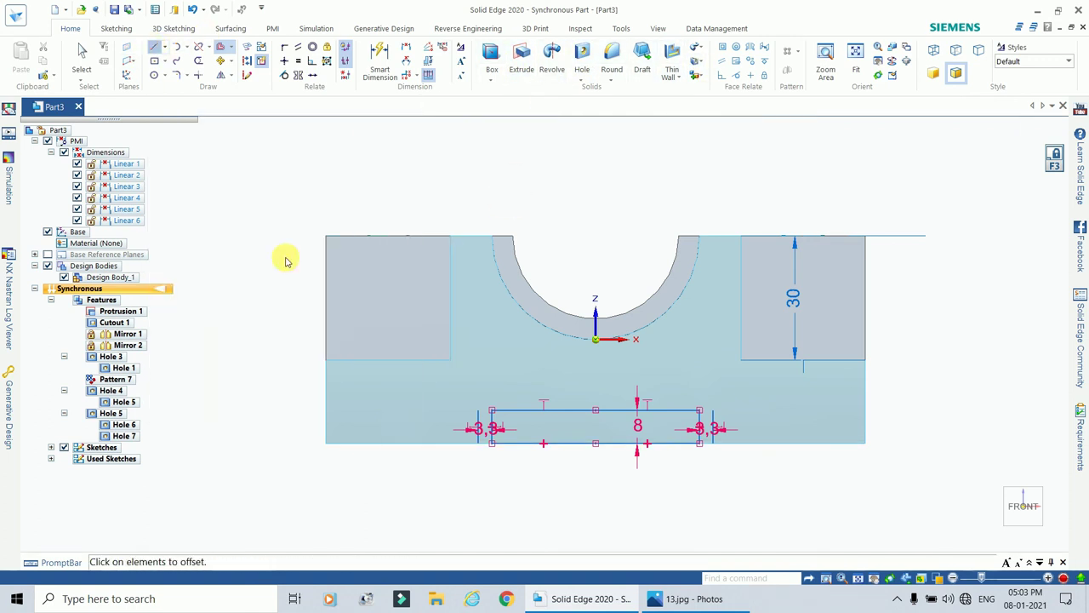
click(494, 413)
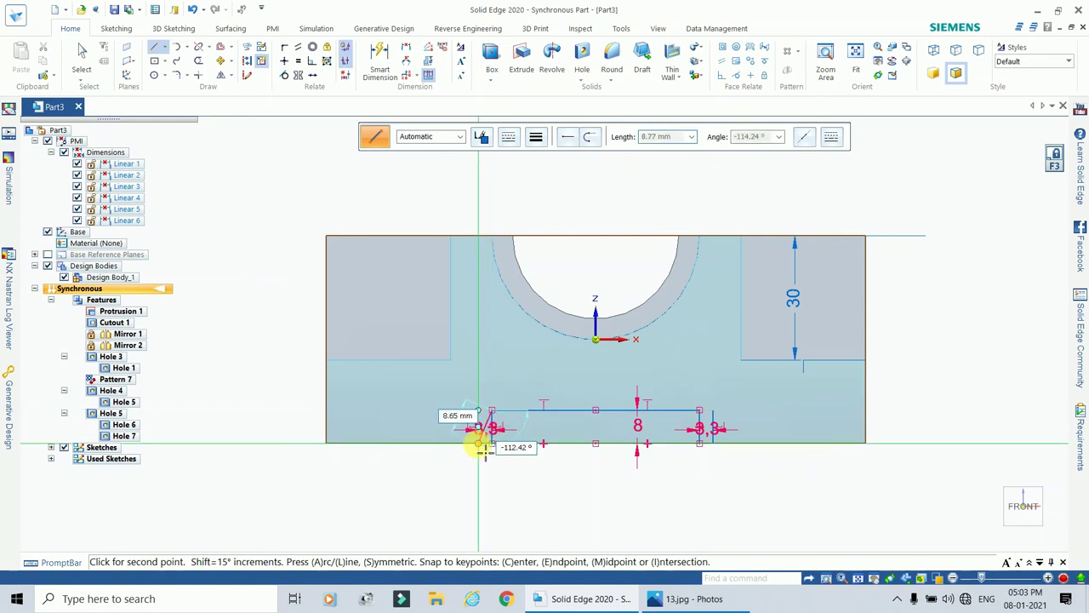
click(480, 442)
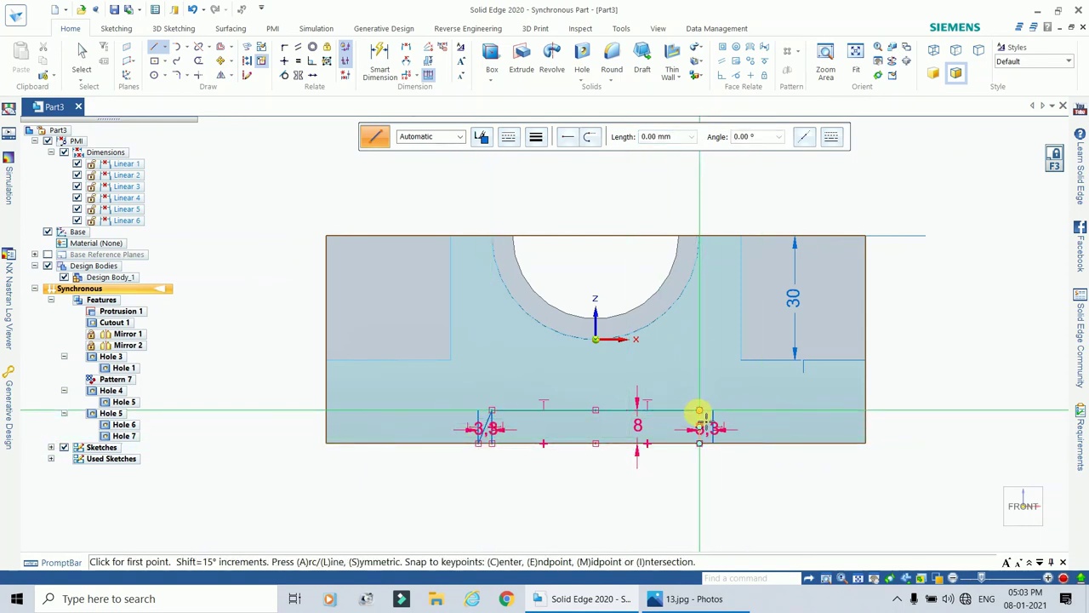
click(699, 411)
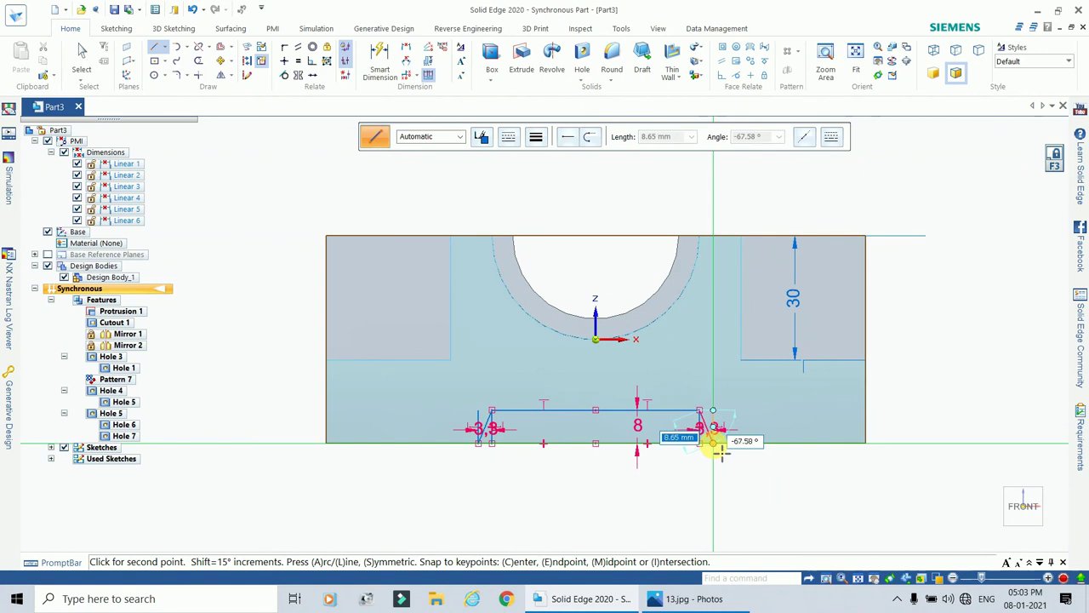
click(720, 451)
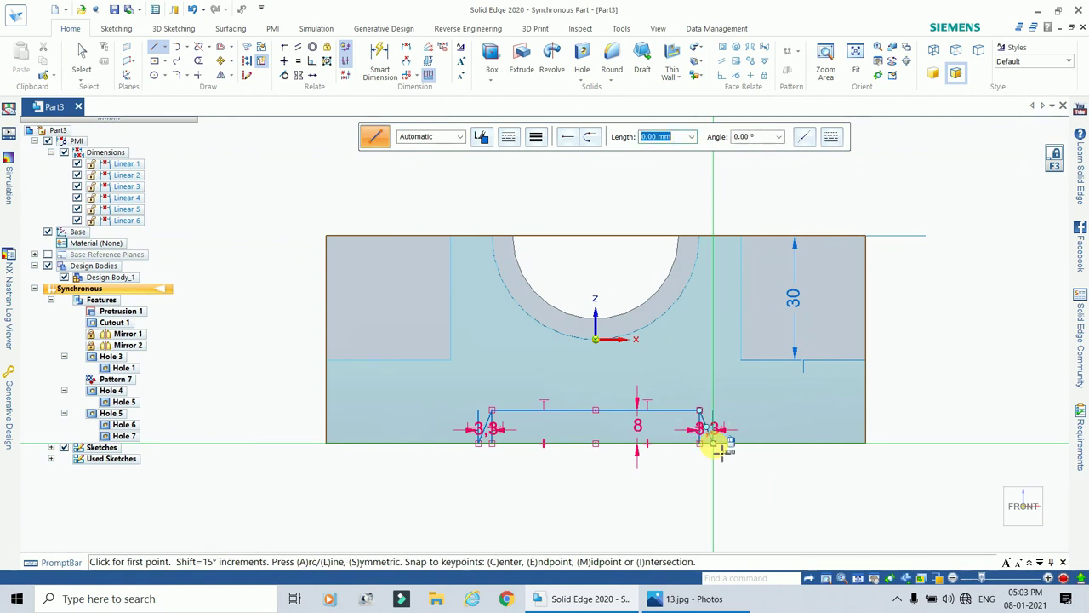
key(Escape)
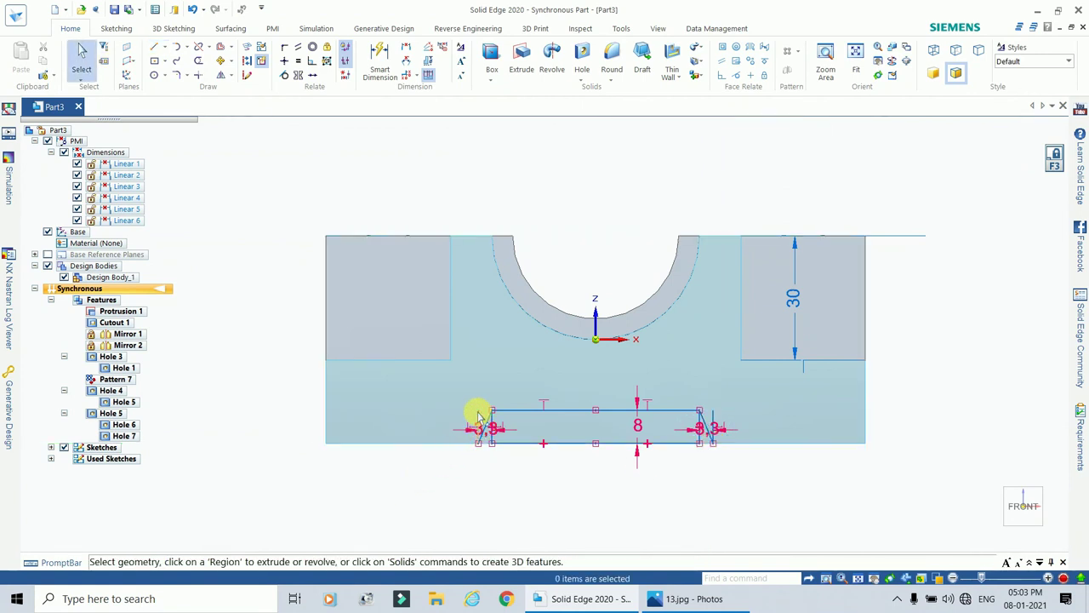
Delete the two offset lines and the two inner vertical lines at the slot sketch's ends, leaving only the tapered outline.
click(479, 422)
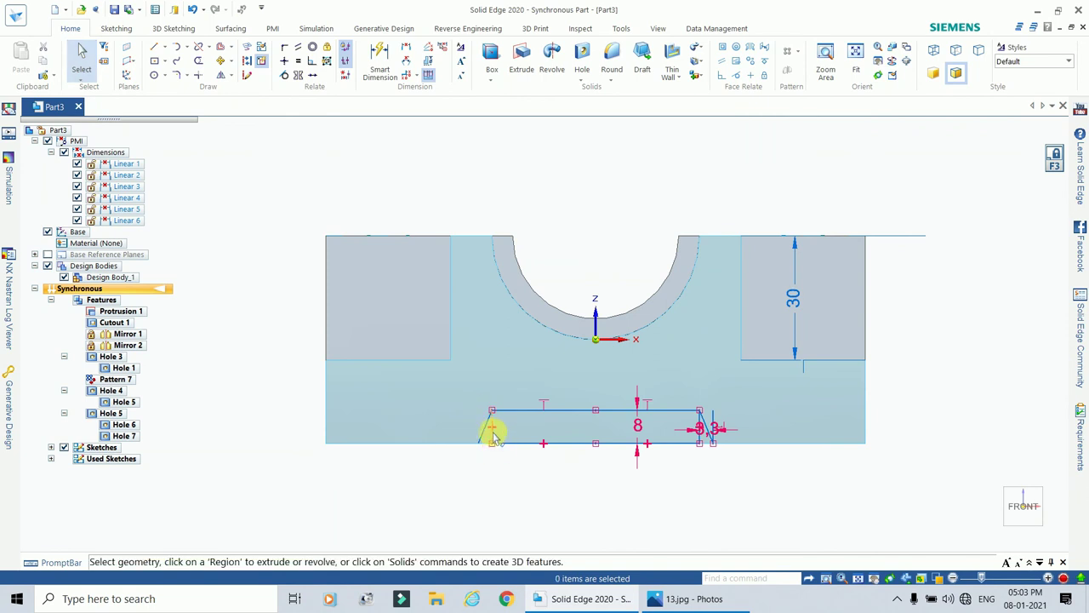
click(706, 434)
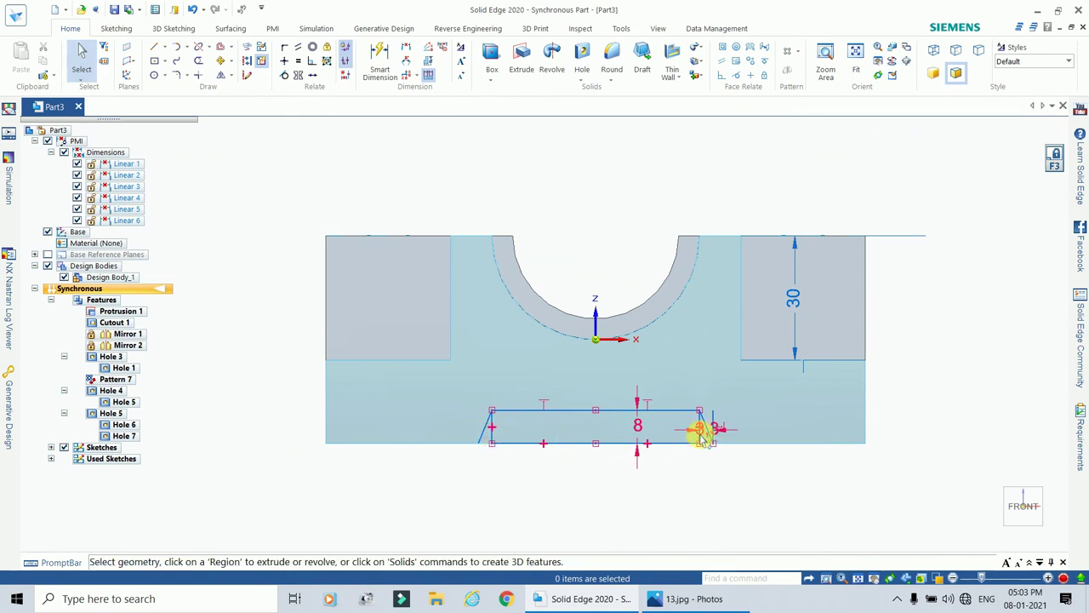
click(712, 421)
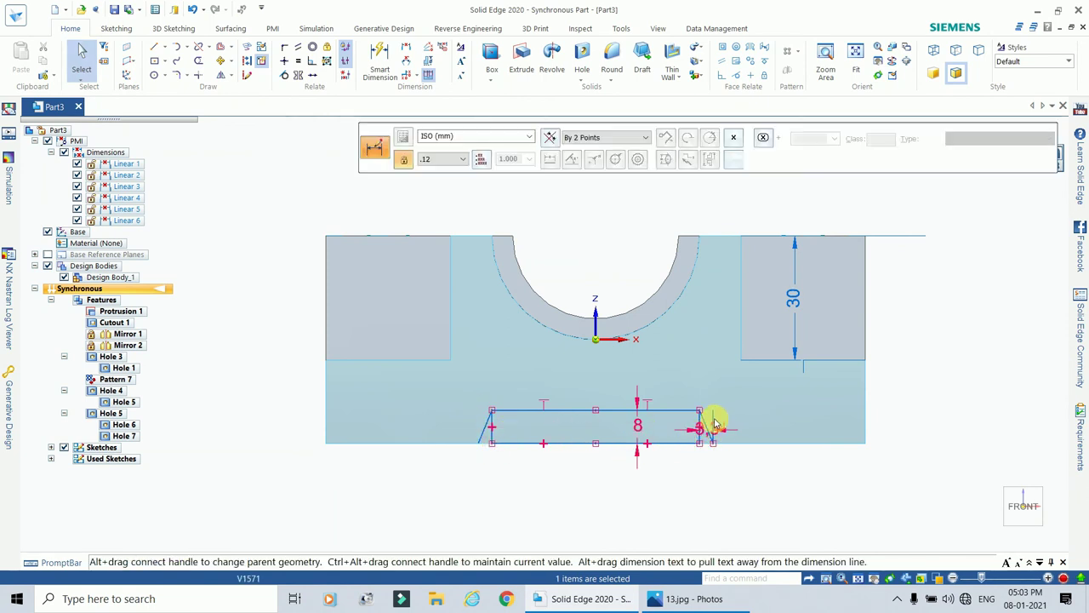
key(Escape)
click(712, 424)
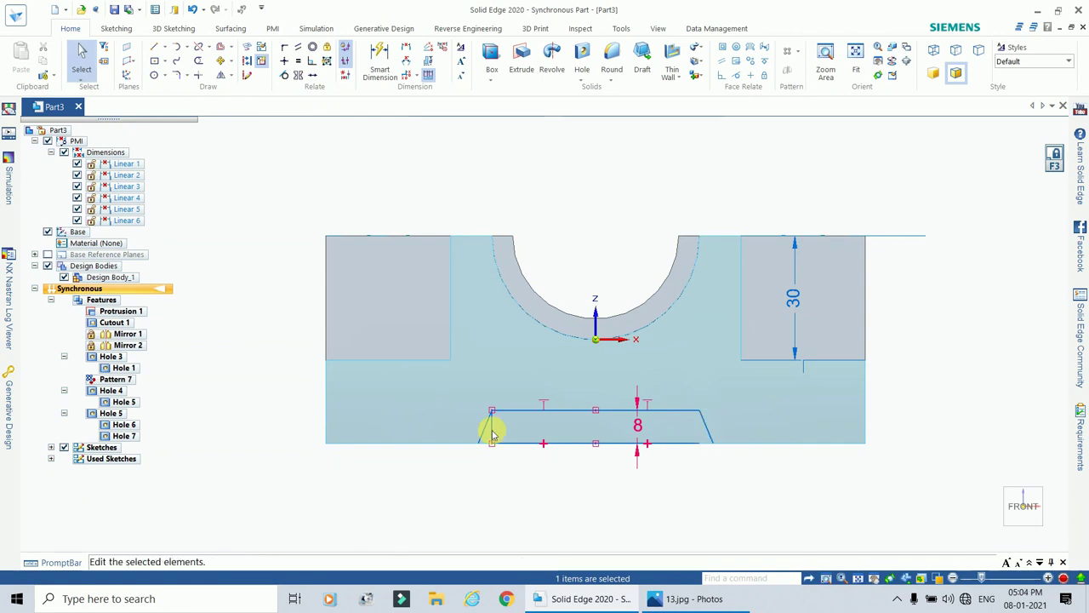
key(Escape)
Cut the tapered slot region from the front face through the full depth of the block.
mouse_move(1005, 502)
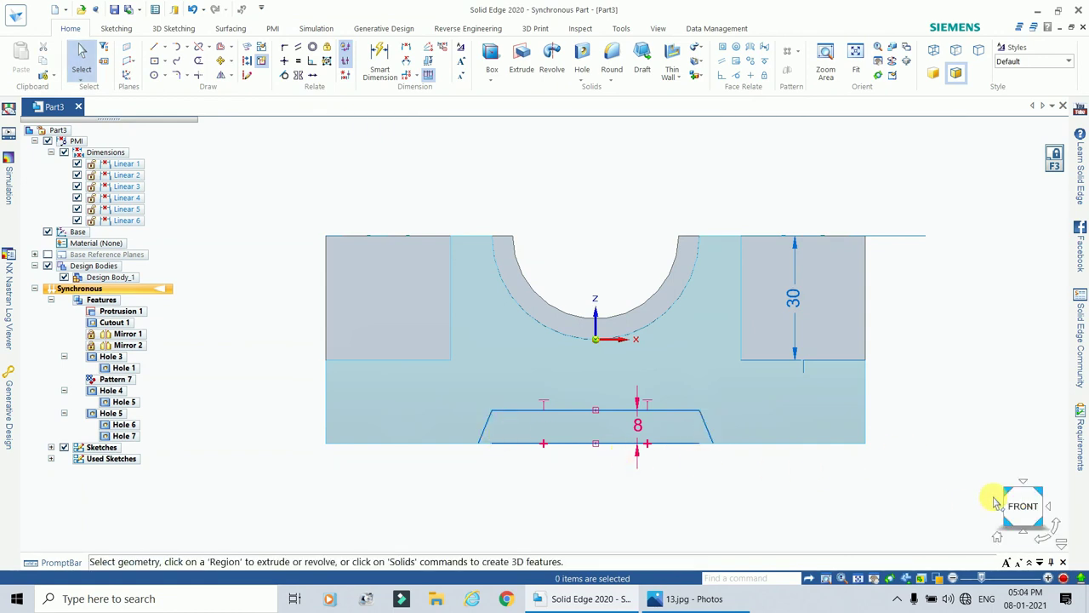
click(996, 537)
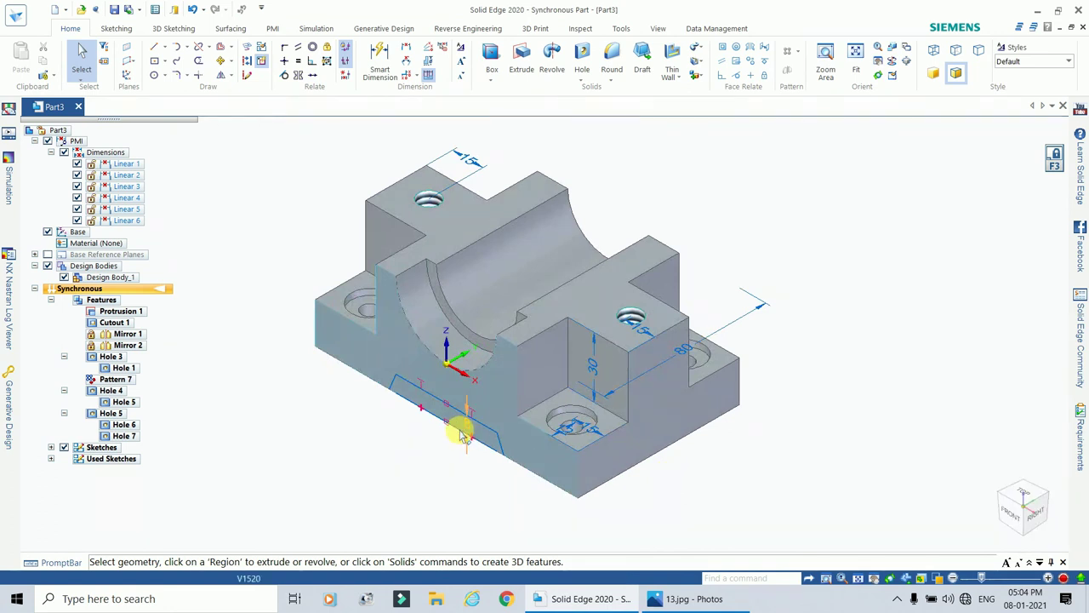
click(414, 411)
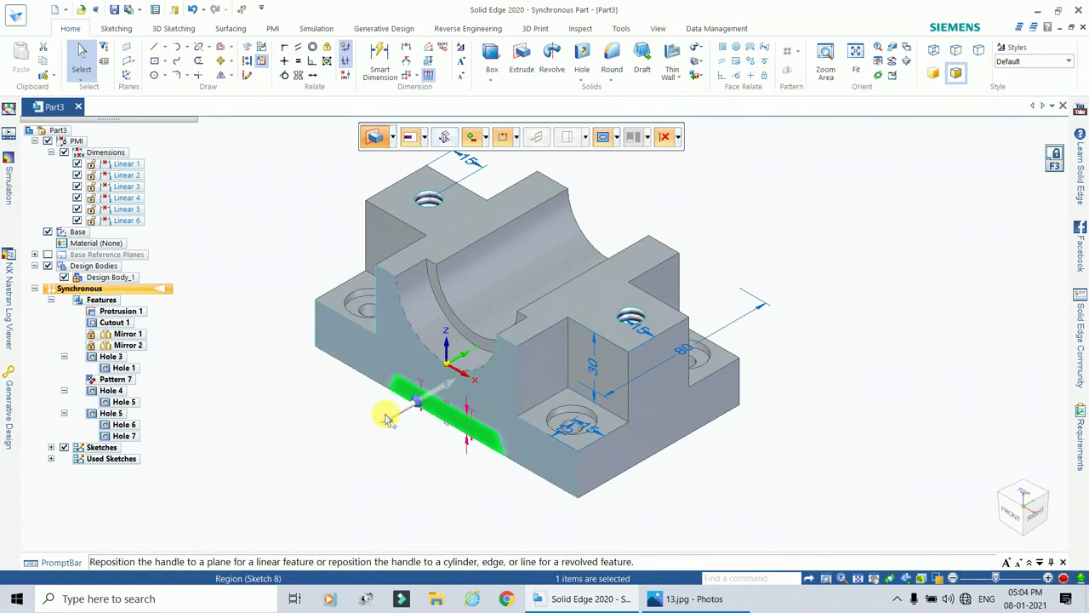
click(390, 412)
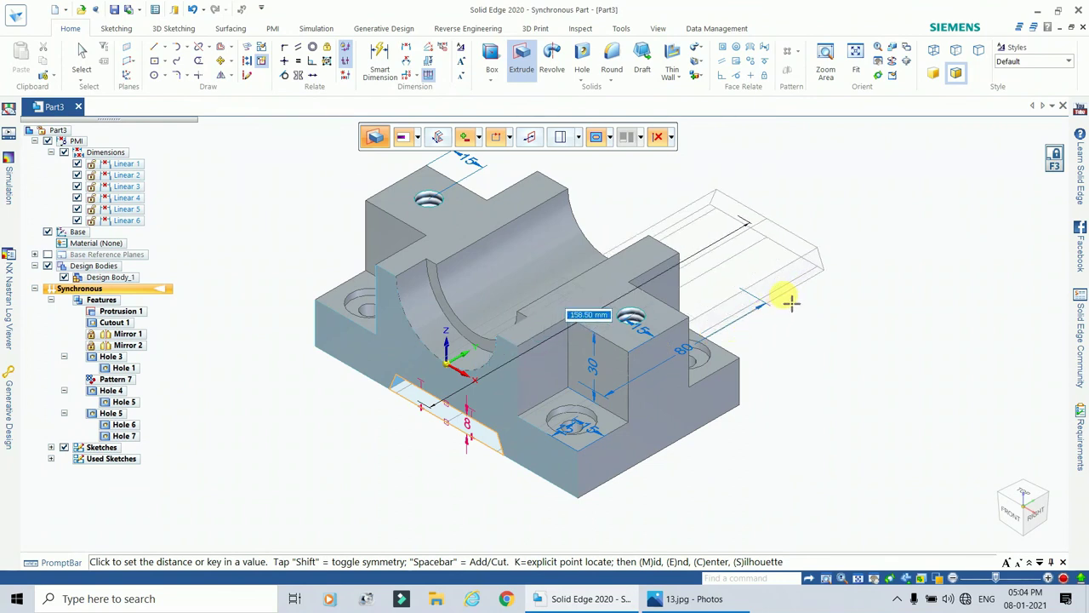
key(Escape)
click(701, 357)
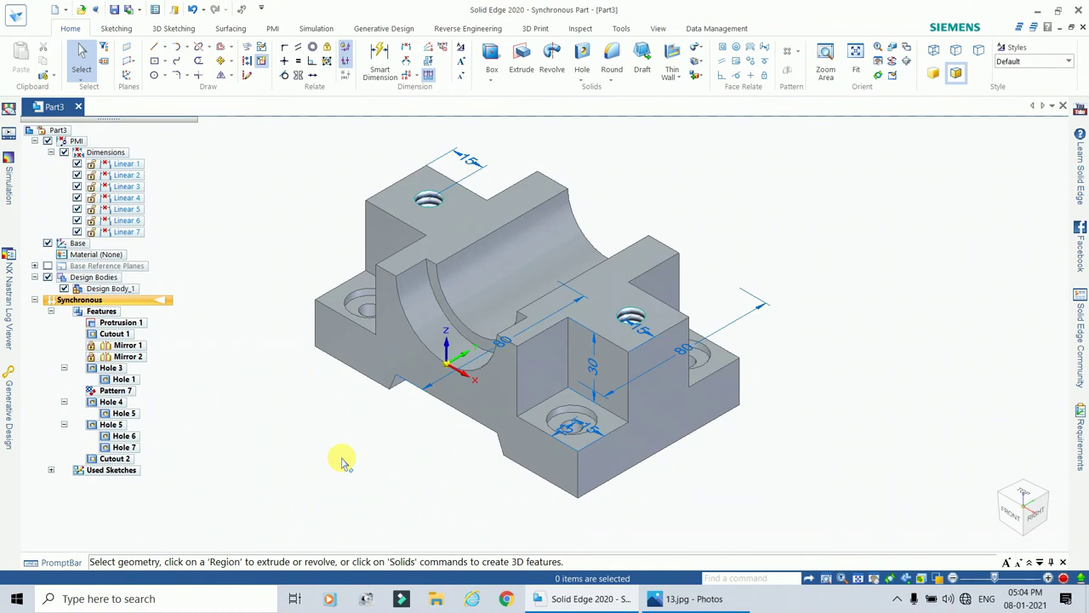
Check the base corners on the drawing in Photos and round the base's vertical corner edges with a 2 mm radius in Solid Edge.
click(704, 599)
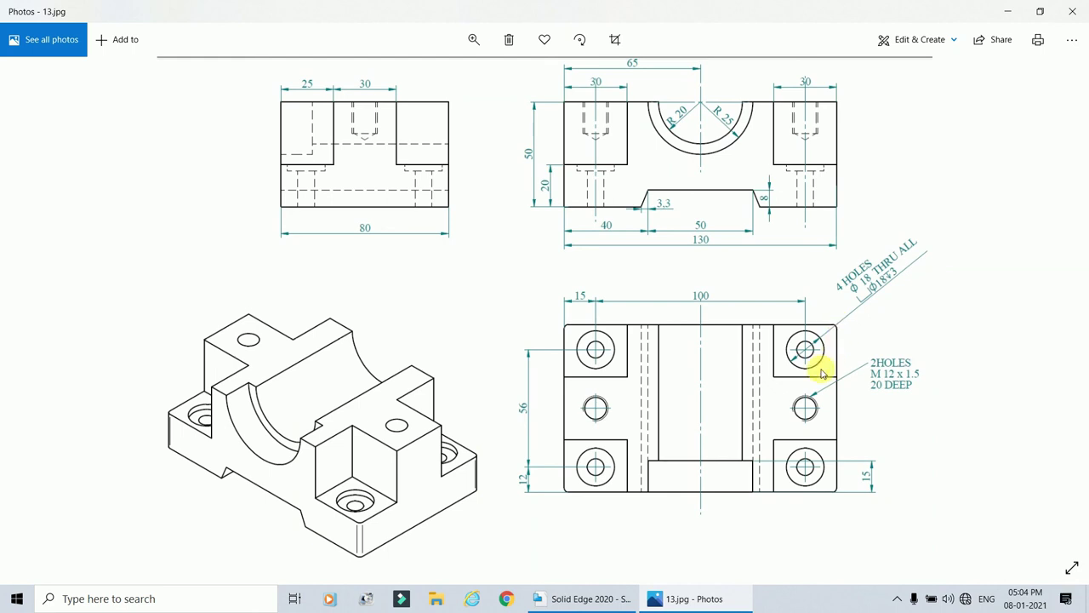
click(544, 599)
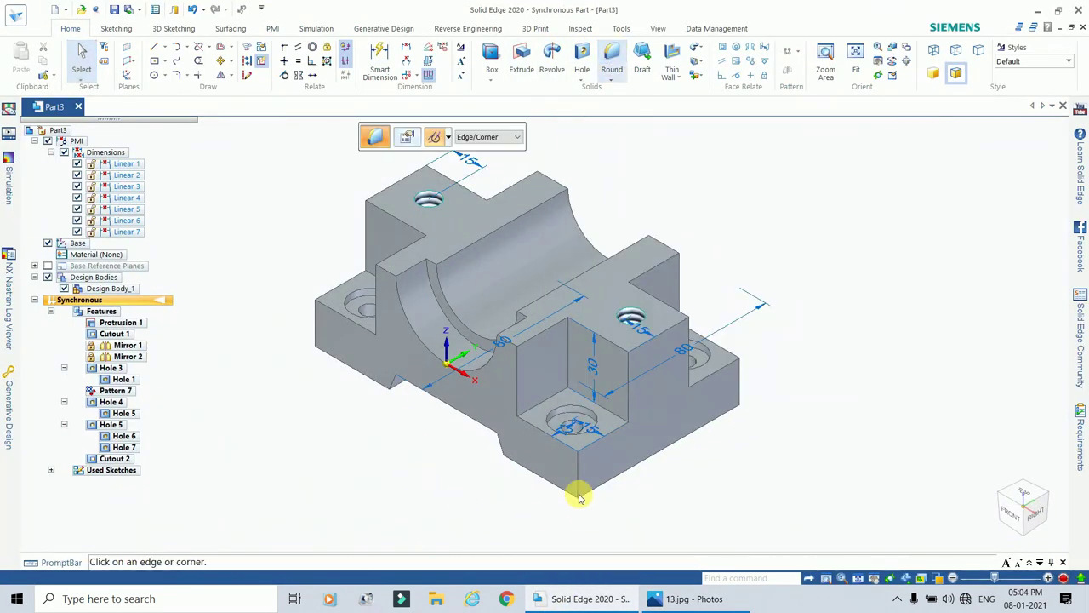
click(577, 487)
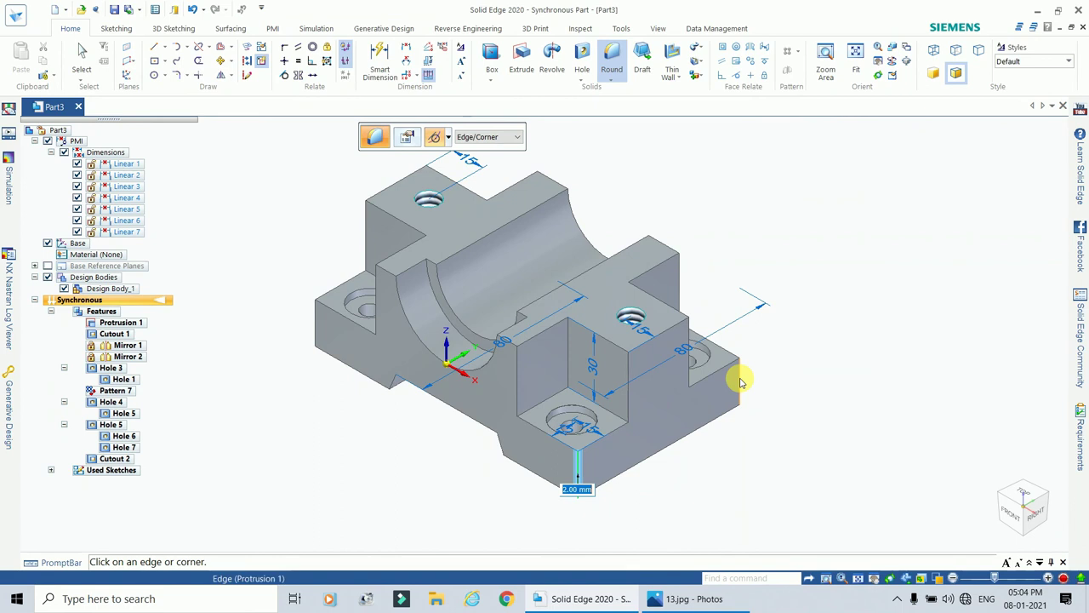
click(740, 382)
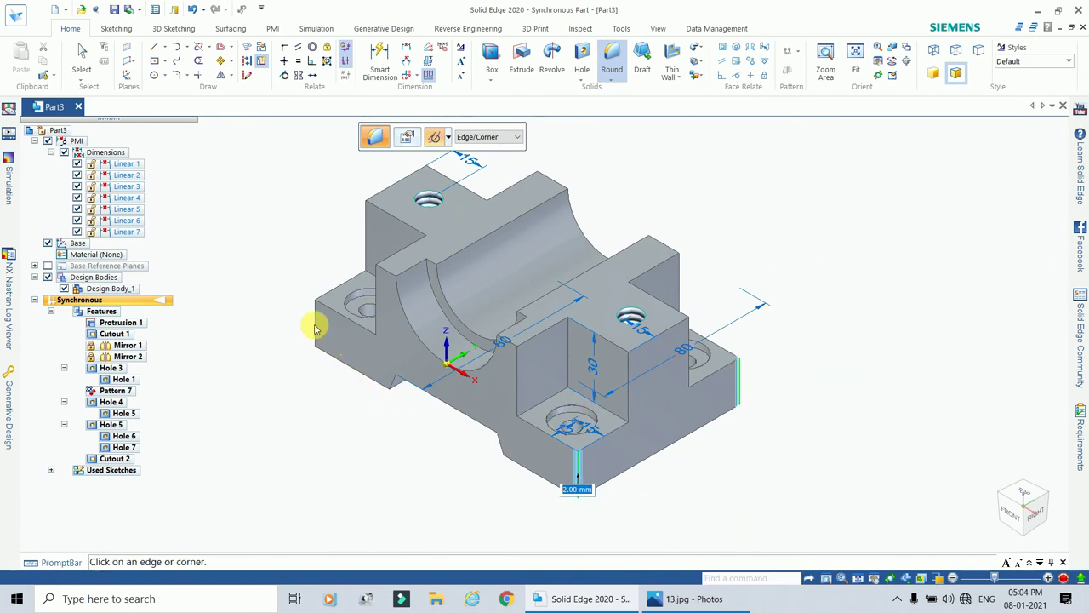
middle_drag(328, 251, 382, 450)
click(473, 233)
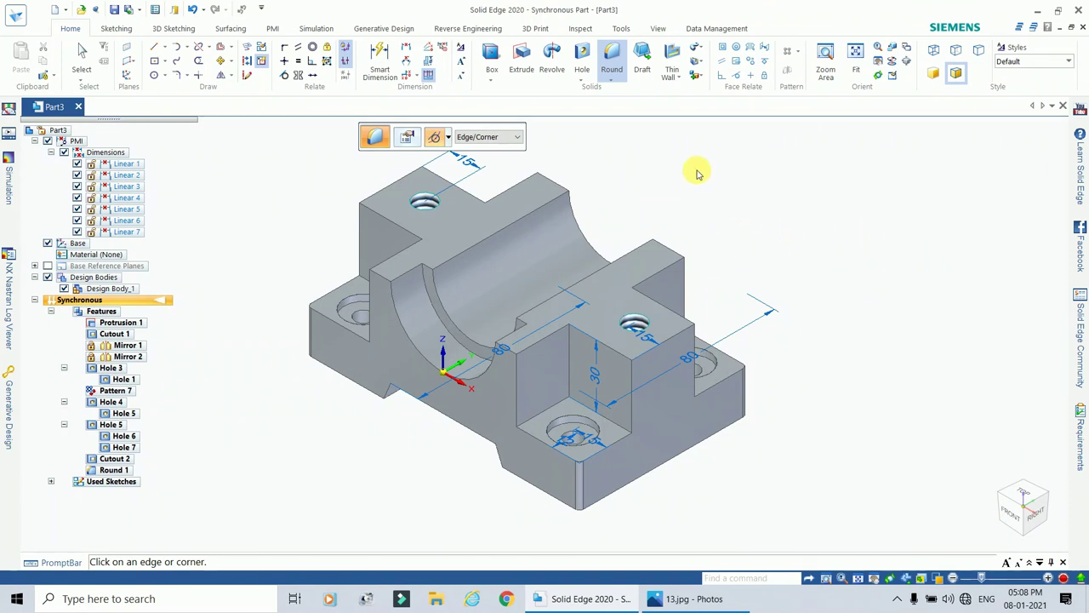
shift+middle_drag(622, 227, 753, 296)
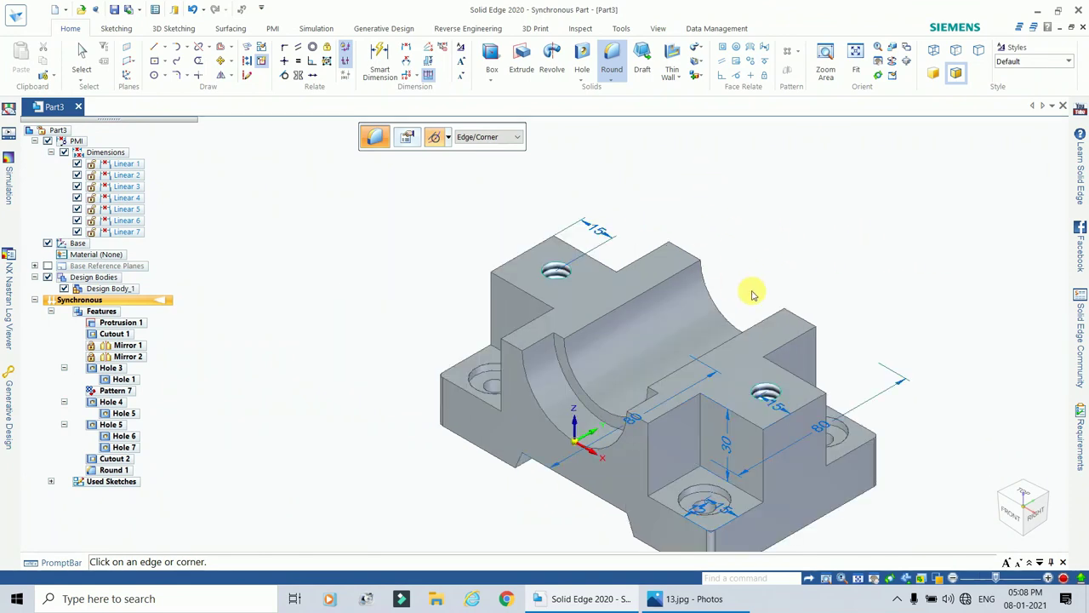